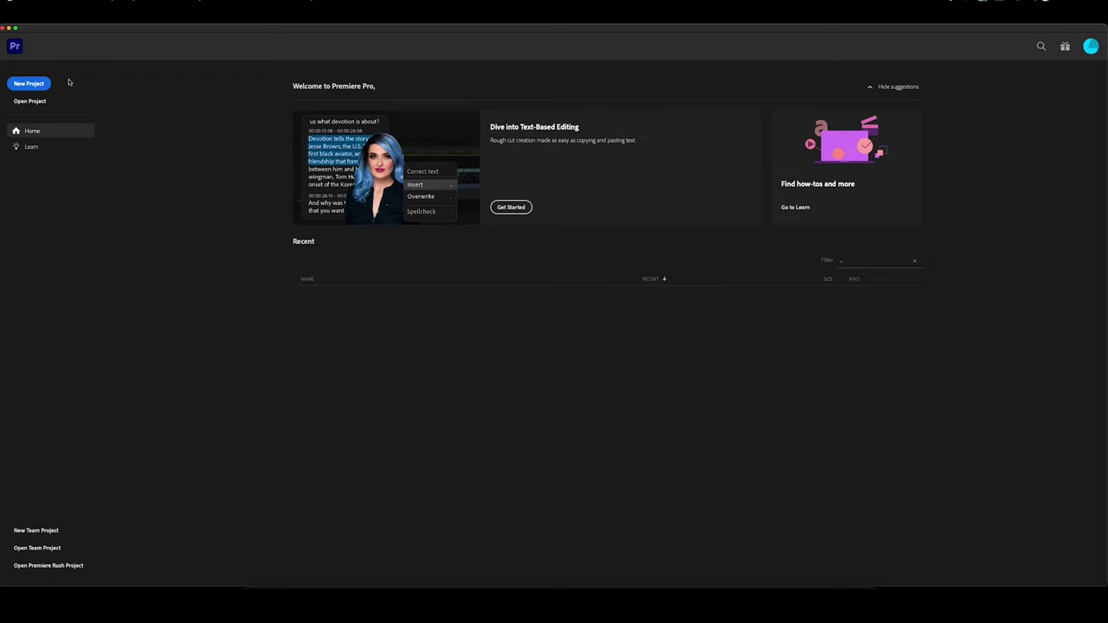
# - Start a new project and name it "2024 - 0101 Test Project"
pyautogui.click(42, 83)
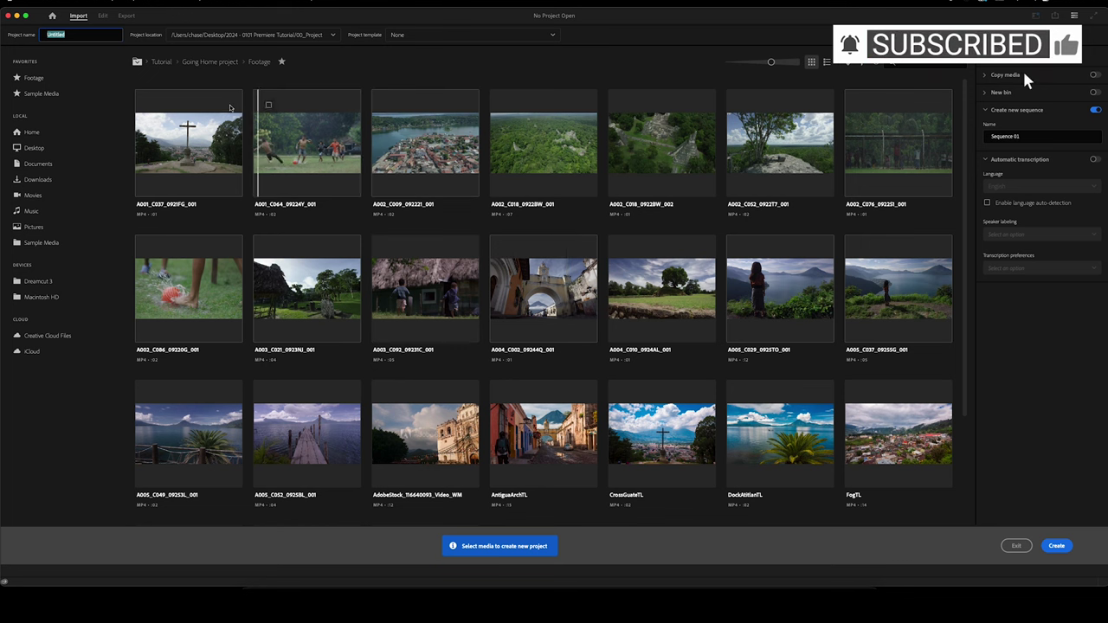
pyautogui.click(69, 34)
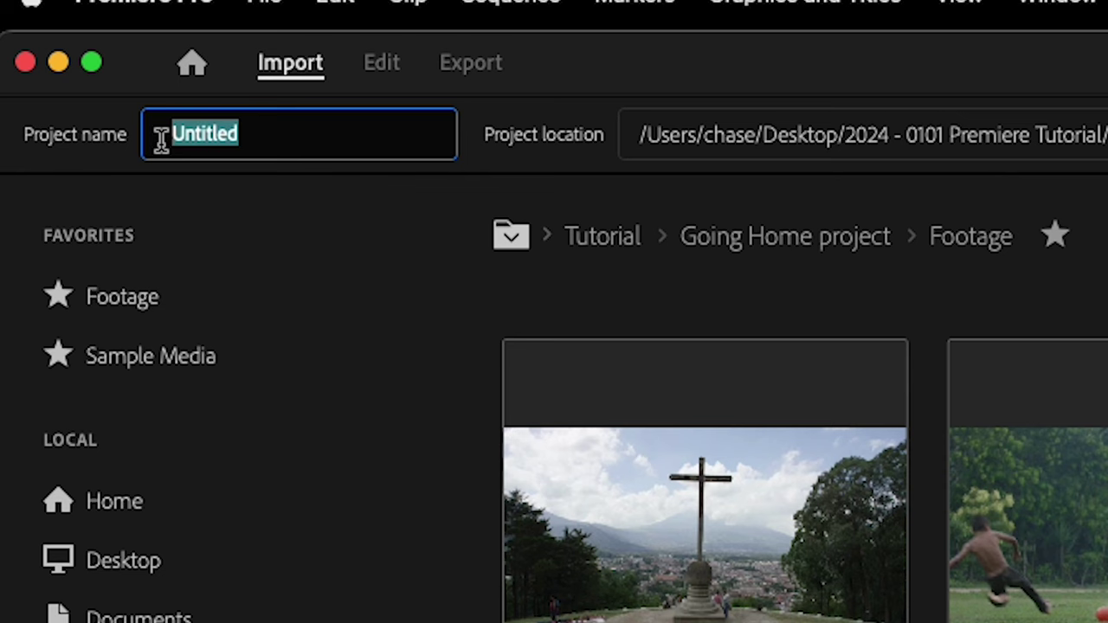
pyautogui.write('2024 - 0101')
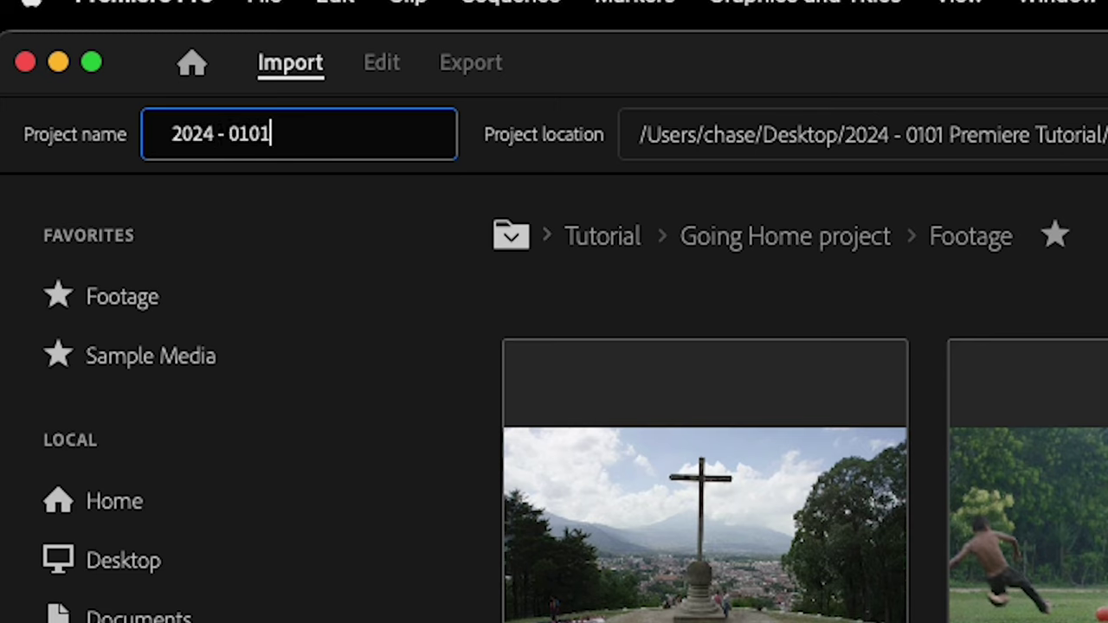
pyautogui.write(' Test project')
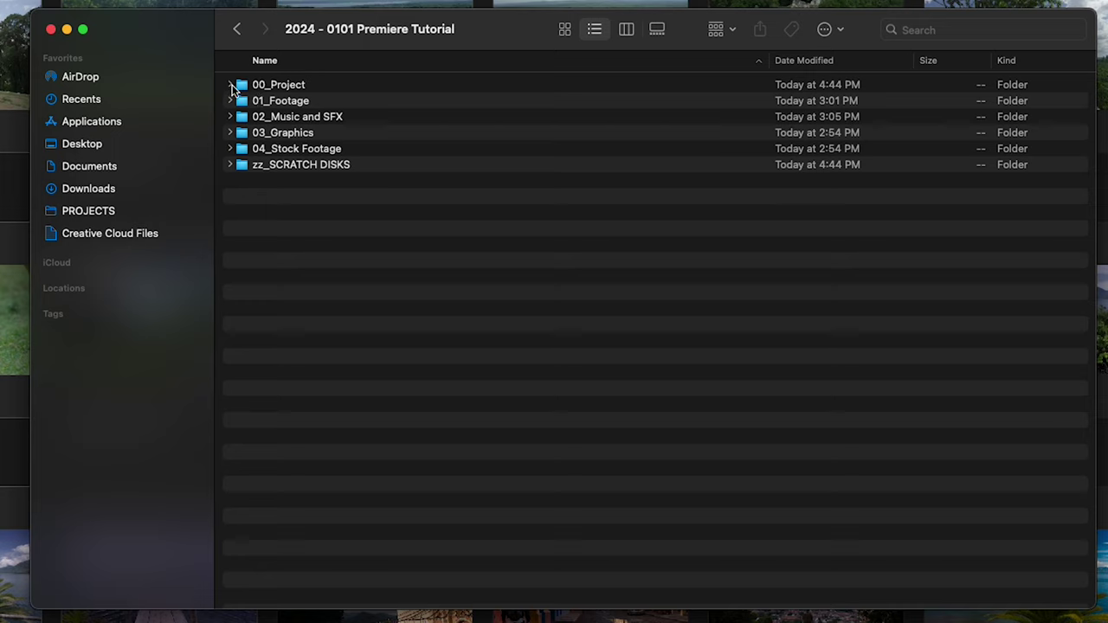
# - Examine the numbered subfolders of the 2024 - 0101 Premiere Tutorial folder in Finder, from 00_Project to zz_SCRATCH DISKS
pyautogui.click(269, 87)
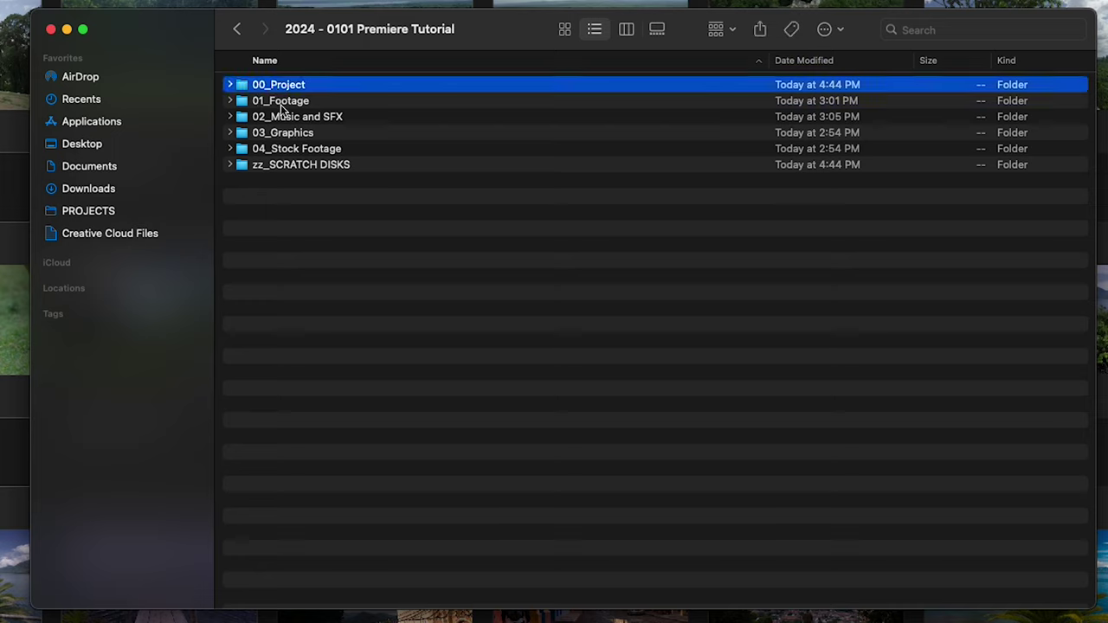
pyautogui.click(280, 103)
pyautogui.click(294, 118)
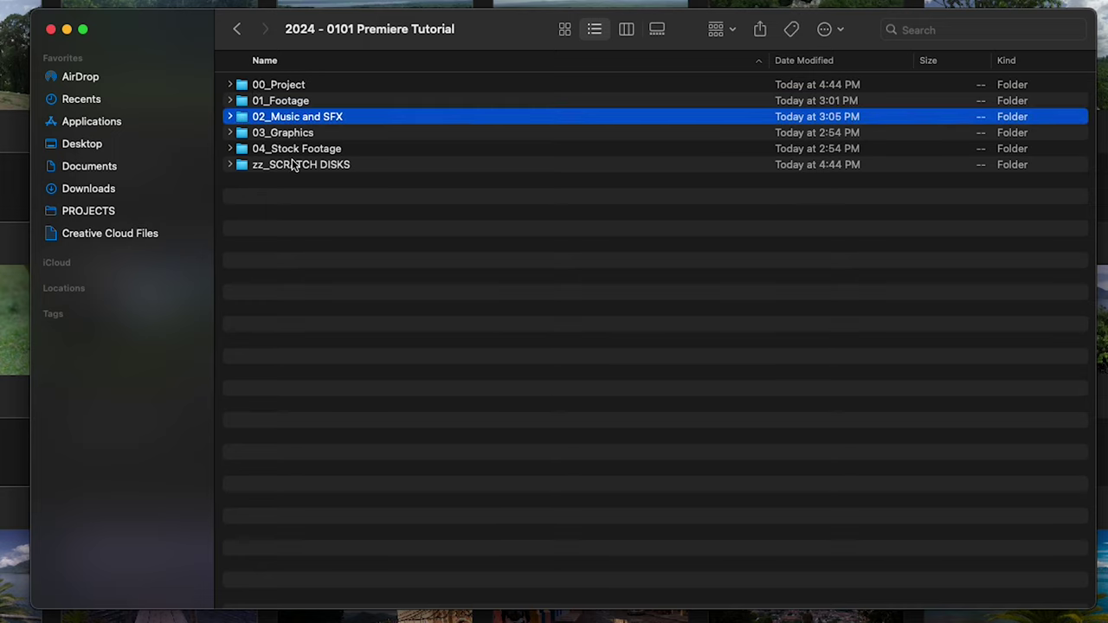
pyautogui.press('Down')
pyautogui.press('Down')
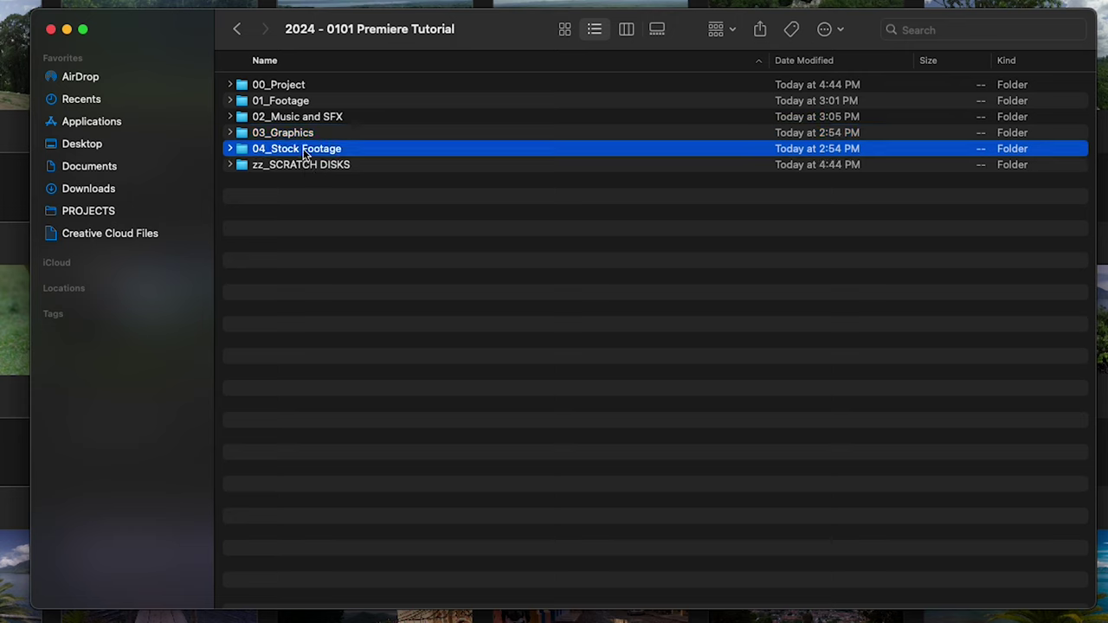
pyautogui.press('Down')
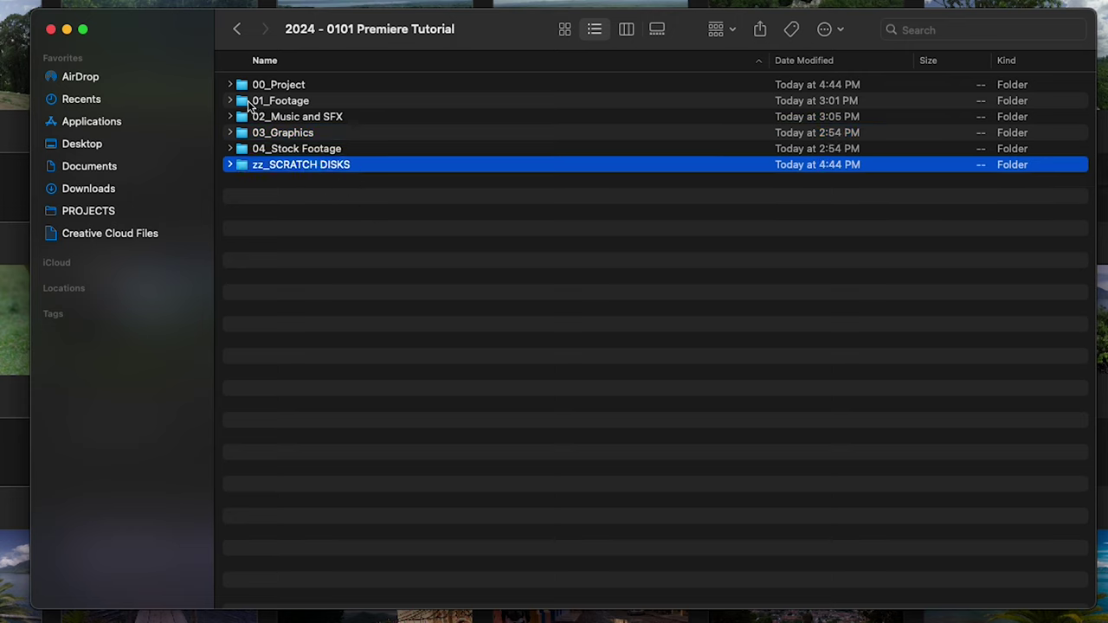
pyautogui.hotkey('alt', 'Up')
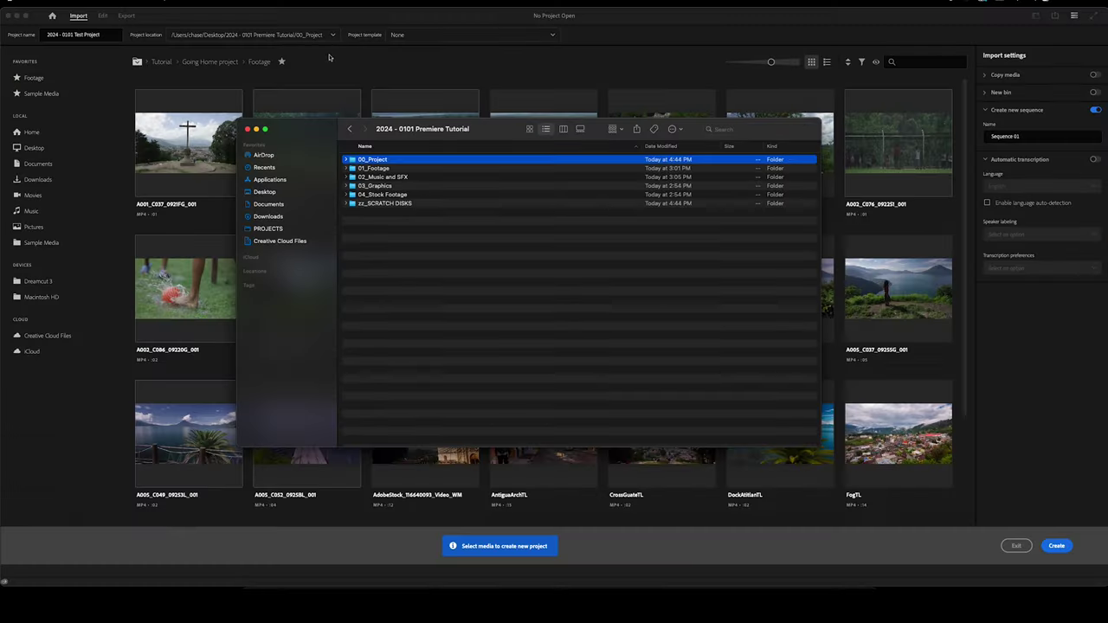
pyautogui.press('Return')
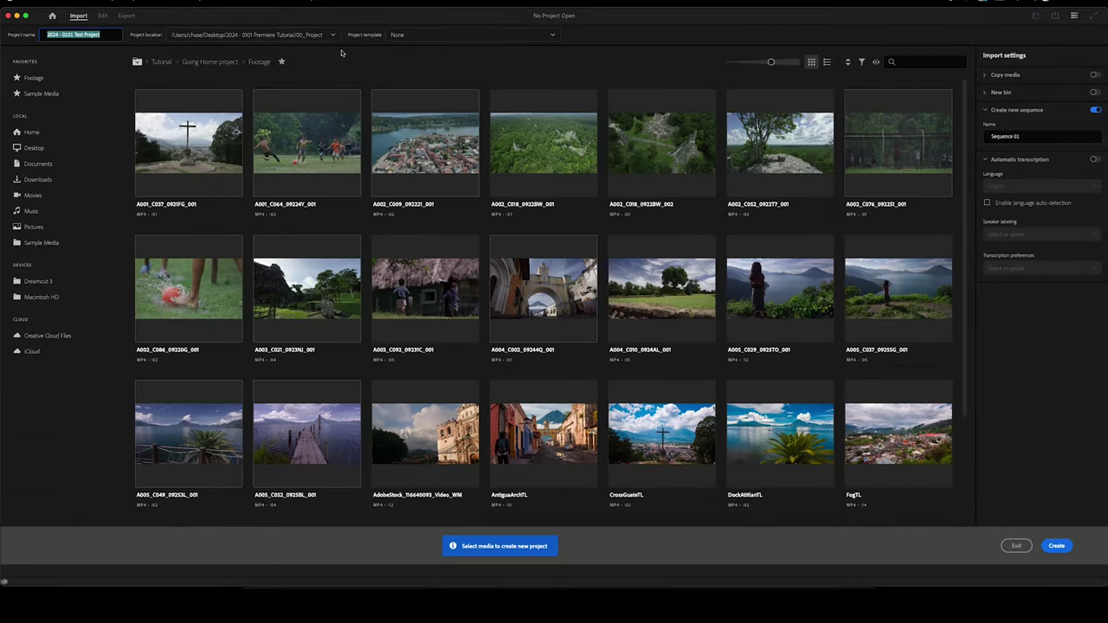
# - Set the project location to the 00_Project folder inside 2024 - 0101 Premiere Tutorial on the Desktop and create the project
pyautogui.click(240, 37)
pyautogui.click(227, 144)
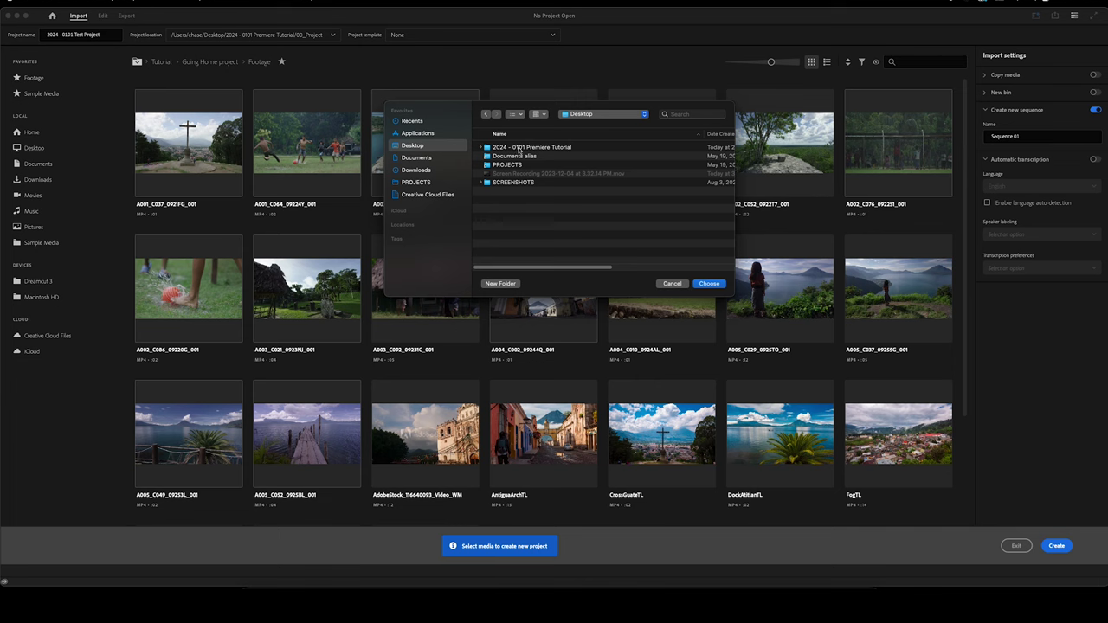
pyautogui.doubleClick(519, 149)
pyautogui.doubleClick(522, 149)
pyautogui.click(711, 287)
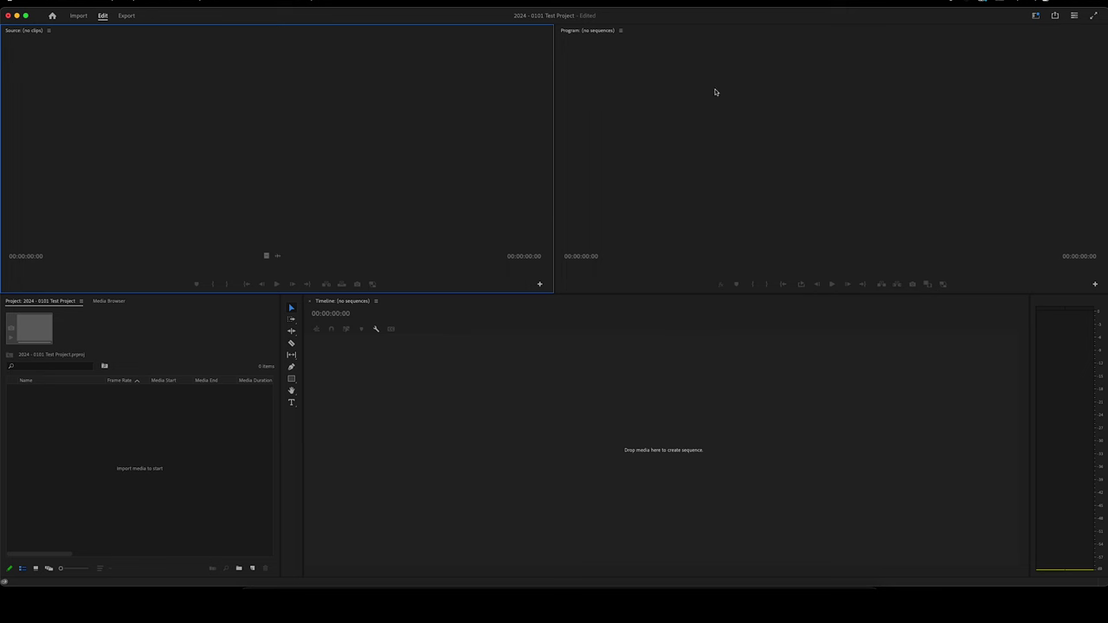
# - Activate the Program monitor, Source monitor, Project, Tools and Timeline panels in turn to examine the editing workspace
pyautogui.click(715, 113)
pyautogui.click(253, 116)
pyautogui.click(110, 441)
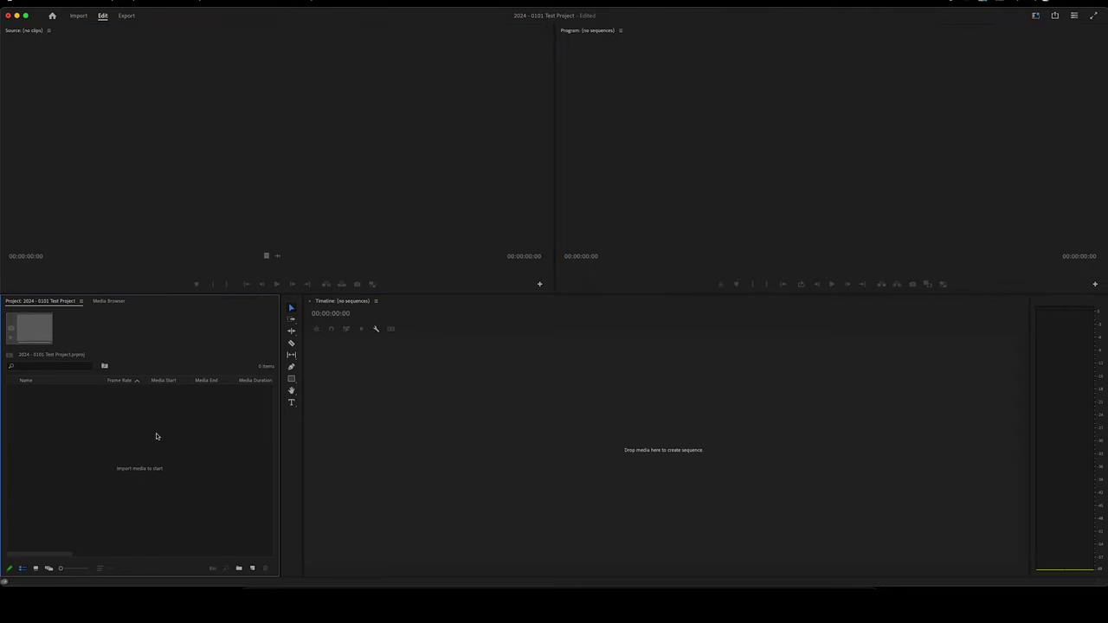
pyautogui.click(289, 451)
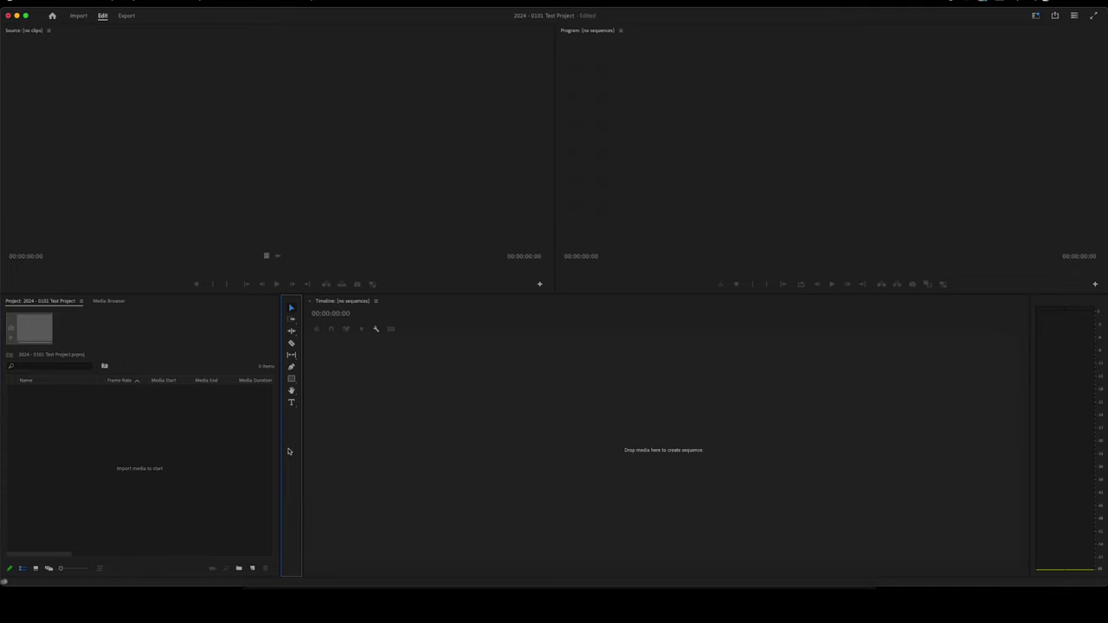
pyautogui.click(405, 407)
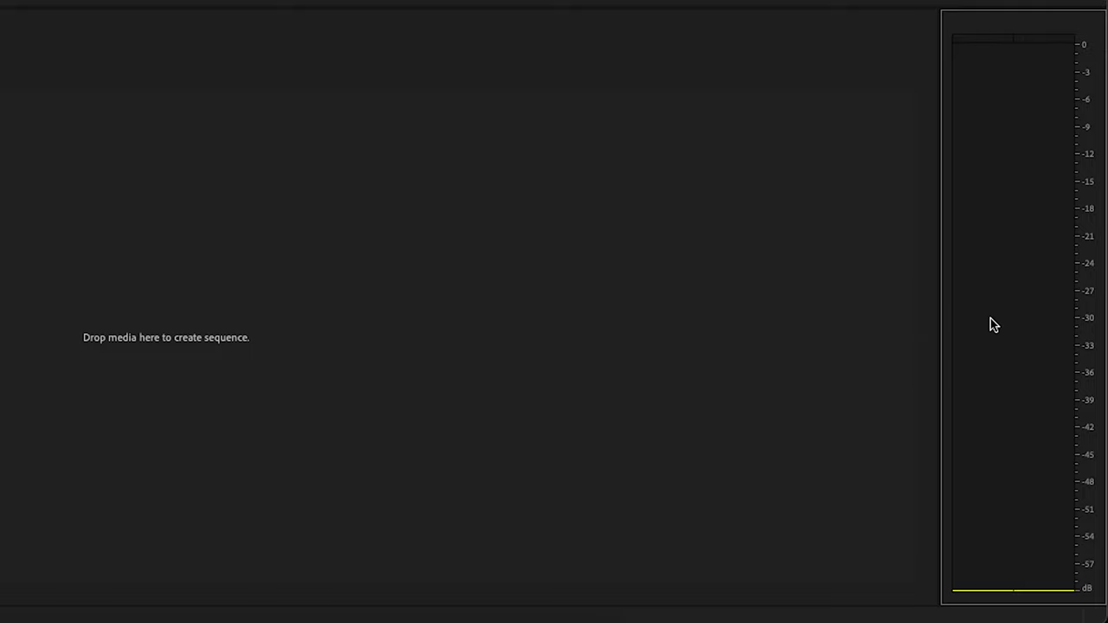
pyautogui.click(713, 176)
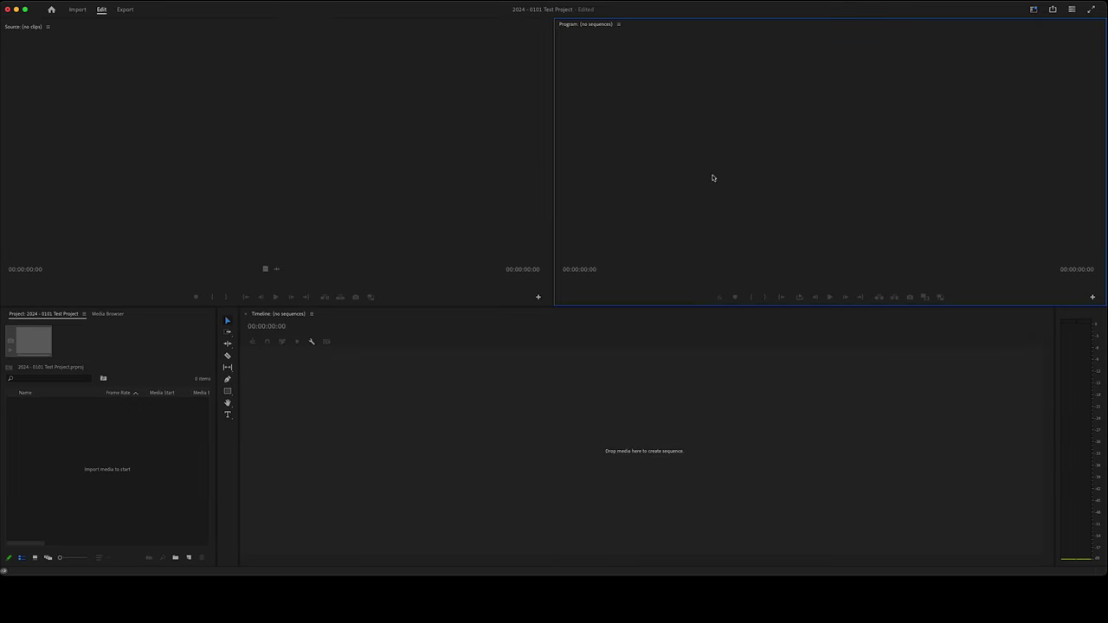
pyautogui.click(559, 453)
pyautogui.click(373, 215)
pyautogui.click(129, 425)
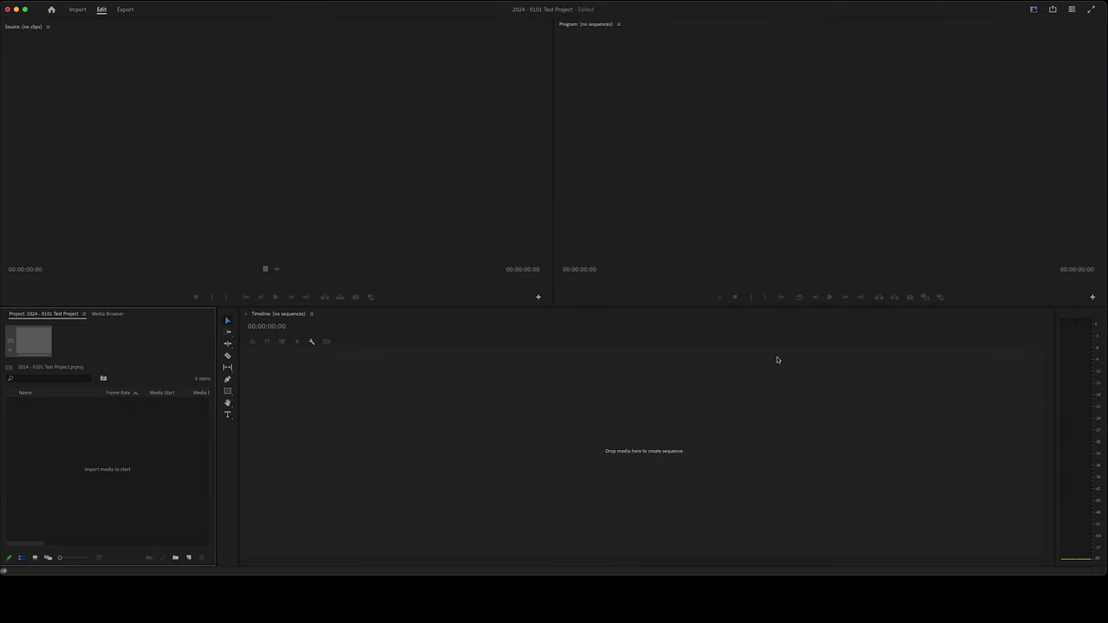
# - Maximize individual workspace panels to full size and restore them to the normal layout
pyautogui.press('`')
pyautogui.press('`')
pyautogui.press('`')
pyautogui.press('`')
pyautogui.press('`')
pyautogui.press('`')
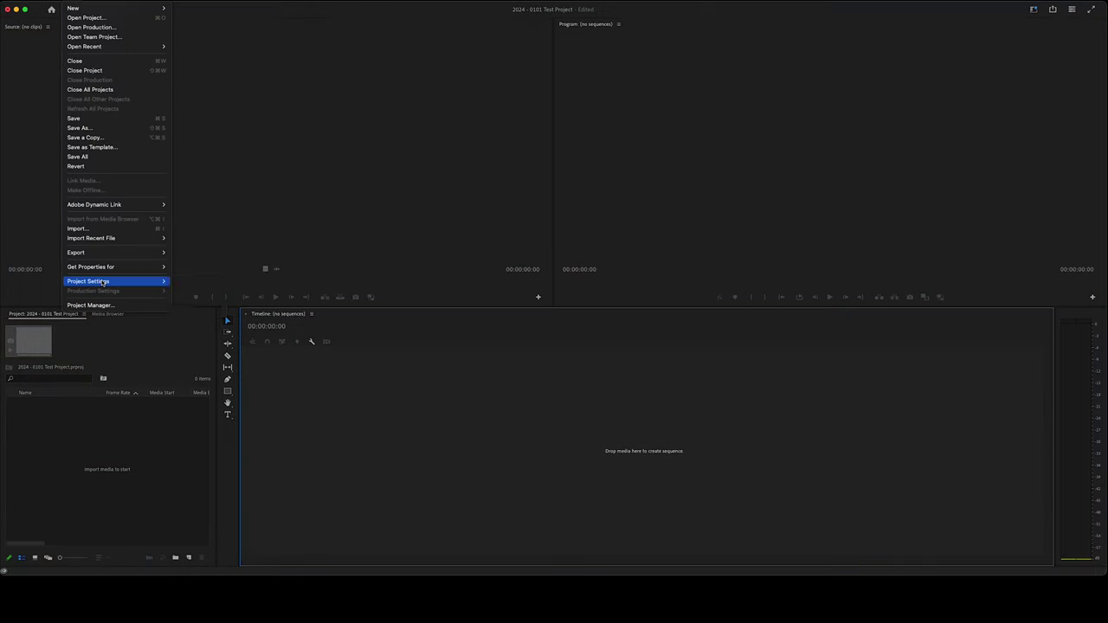
# - Set the captured video and captured audio scratch disks to the zz_SCRATCH DISKS folder and apply the project settings
pyautogui.moveTo(104, 283)
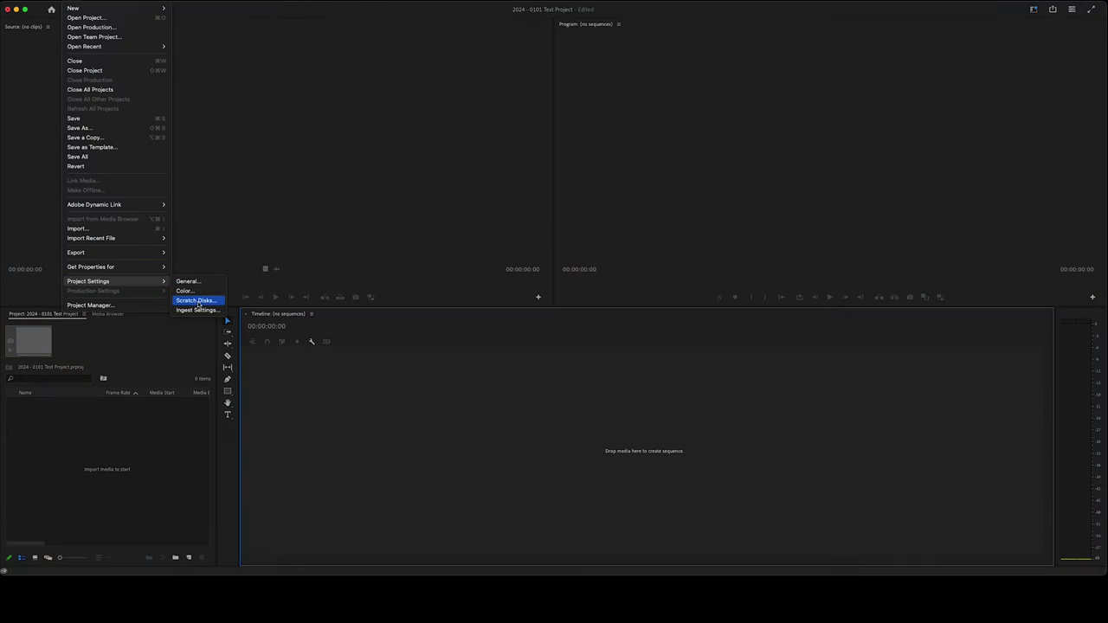
pyautogui.click(197, 301)
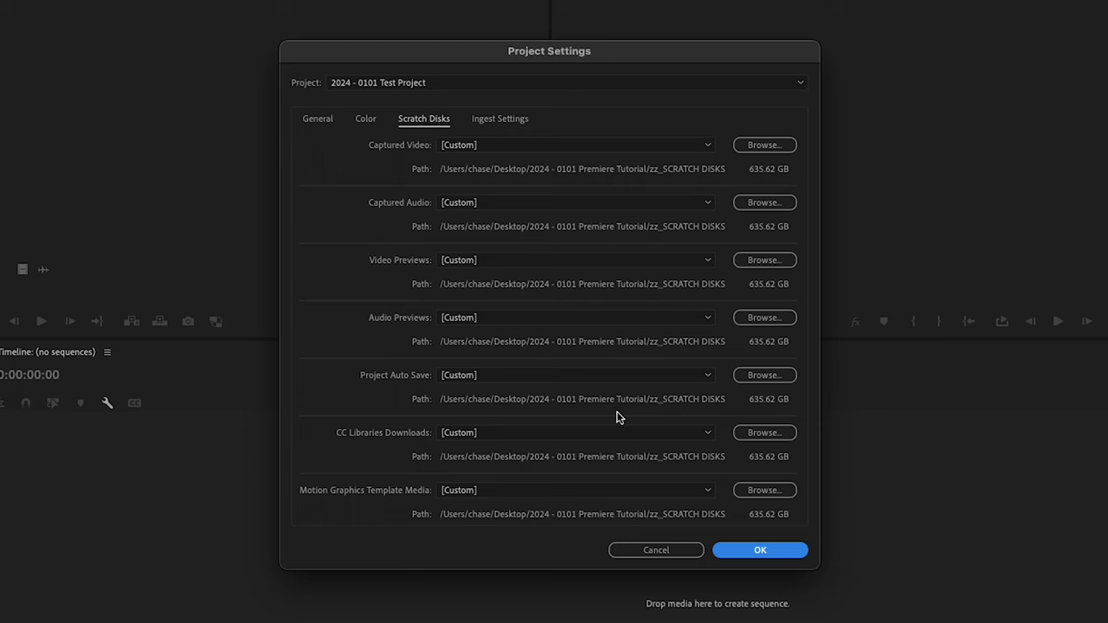
pyautogui.click(764, 144)
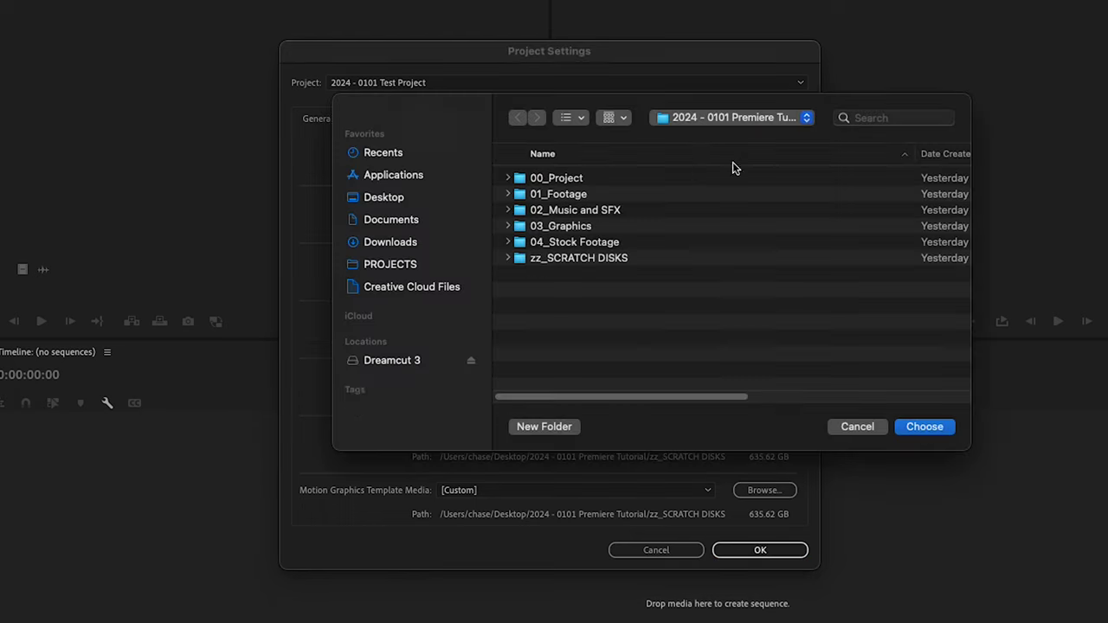
pyautogui.doubleClick(595, 260)
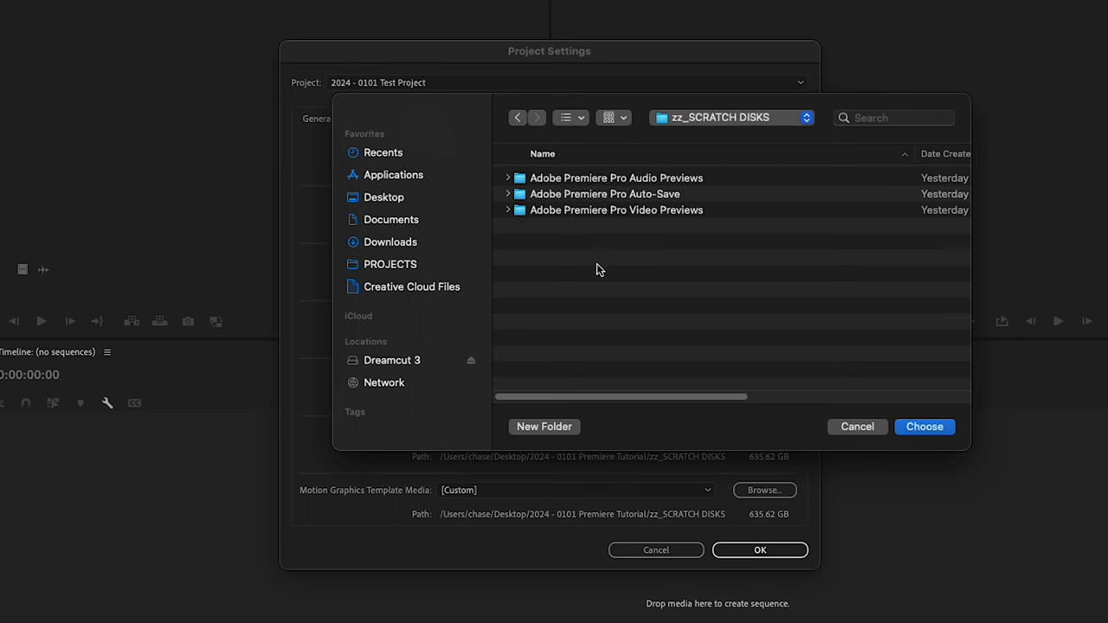
pyautogui.click(930, 427)
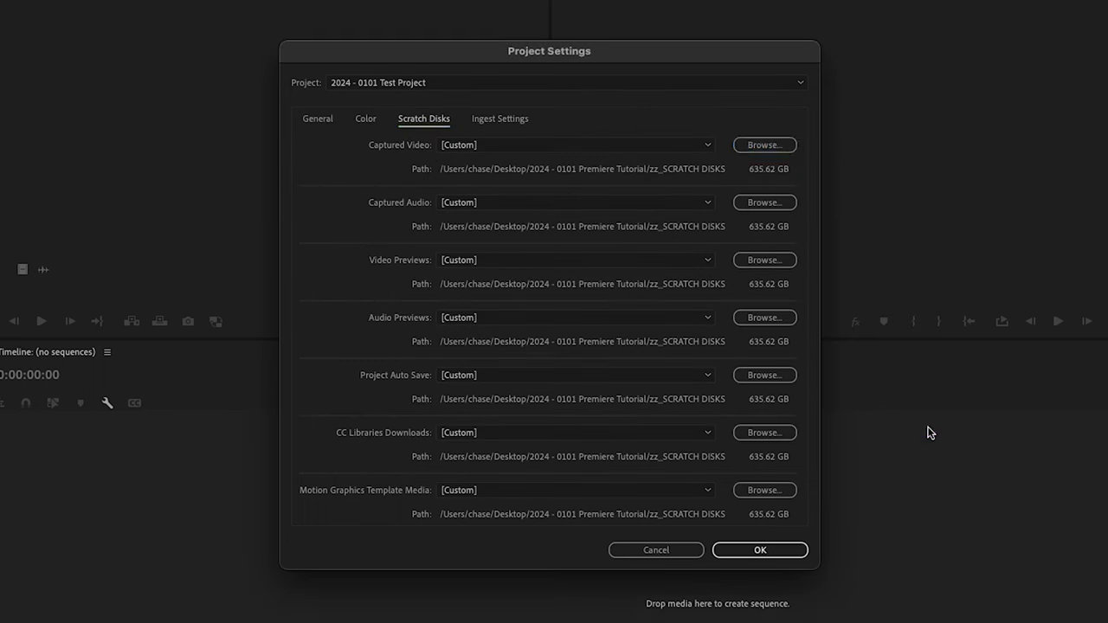
pyautogui.click(759, 201)
pyautogui.press('Return')
pyautogui.click(773, 555)
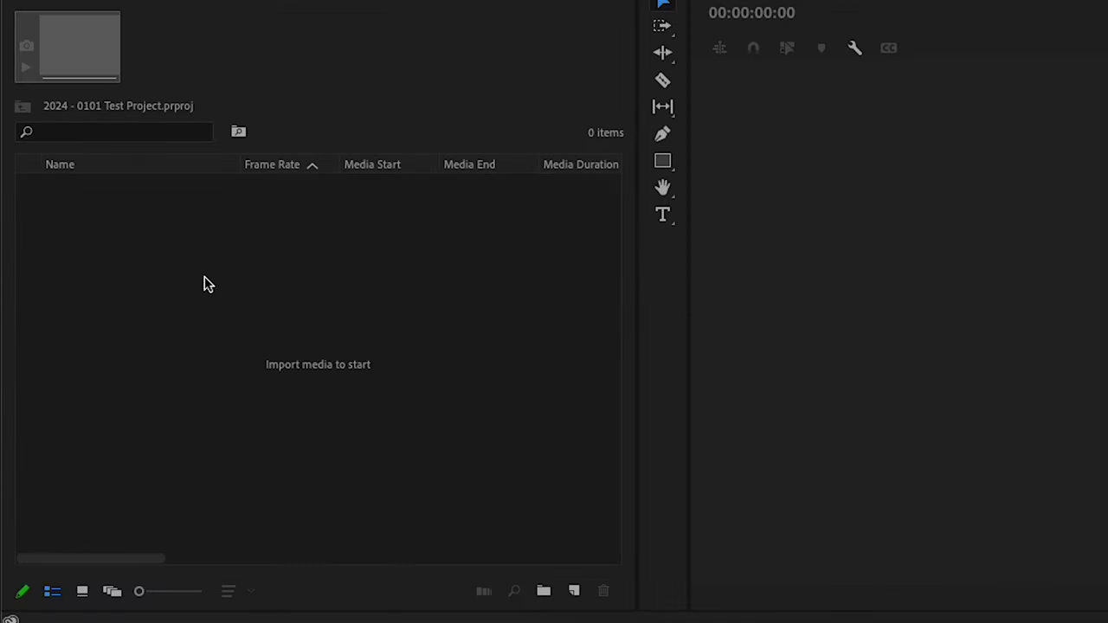
# - Create a new bin in the project and name it 01_SEQUENCES
pyautogui.rightClick(100, 238)
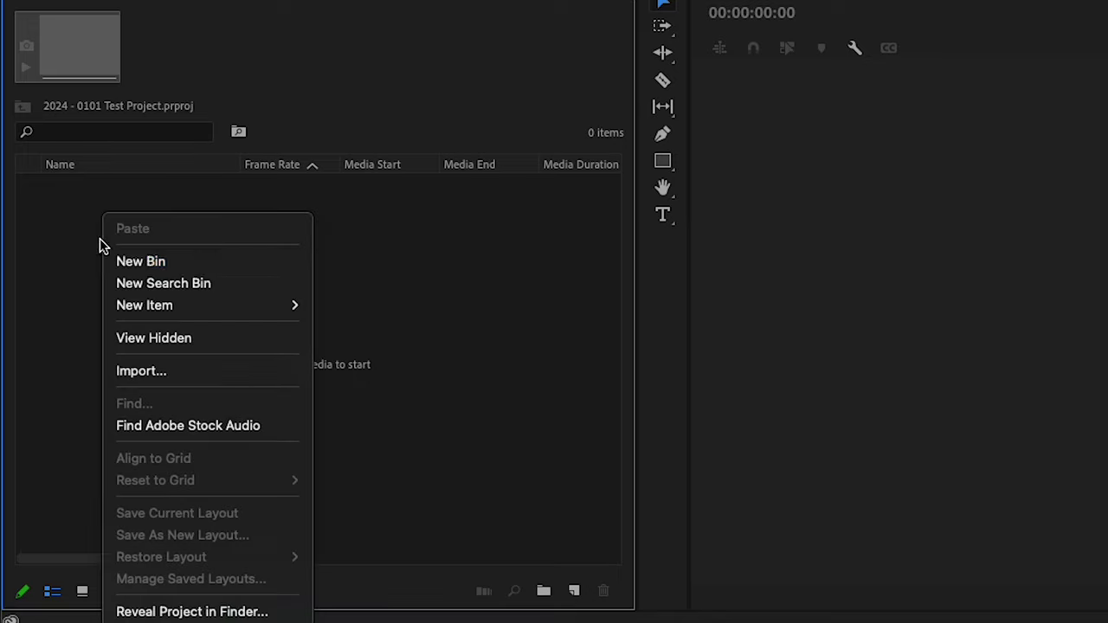
pyautogui.click(509, 488)
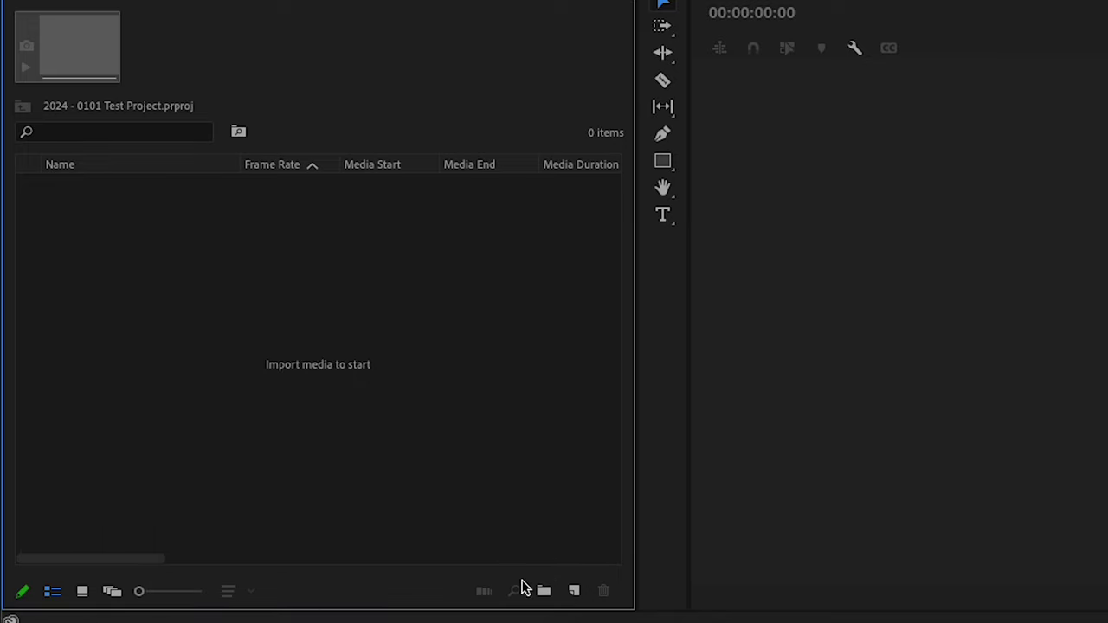
pyautogui.click(544, 594)
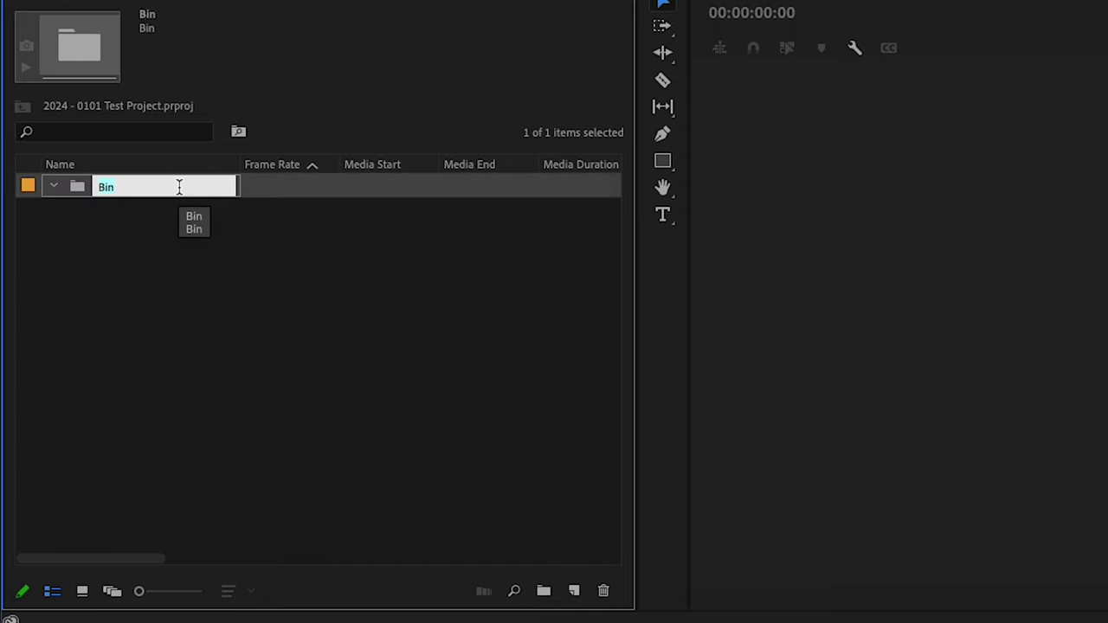
pyautogui.write('01')
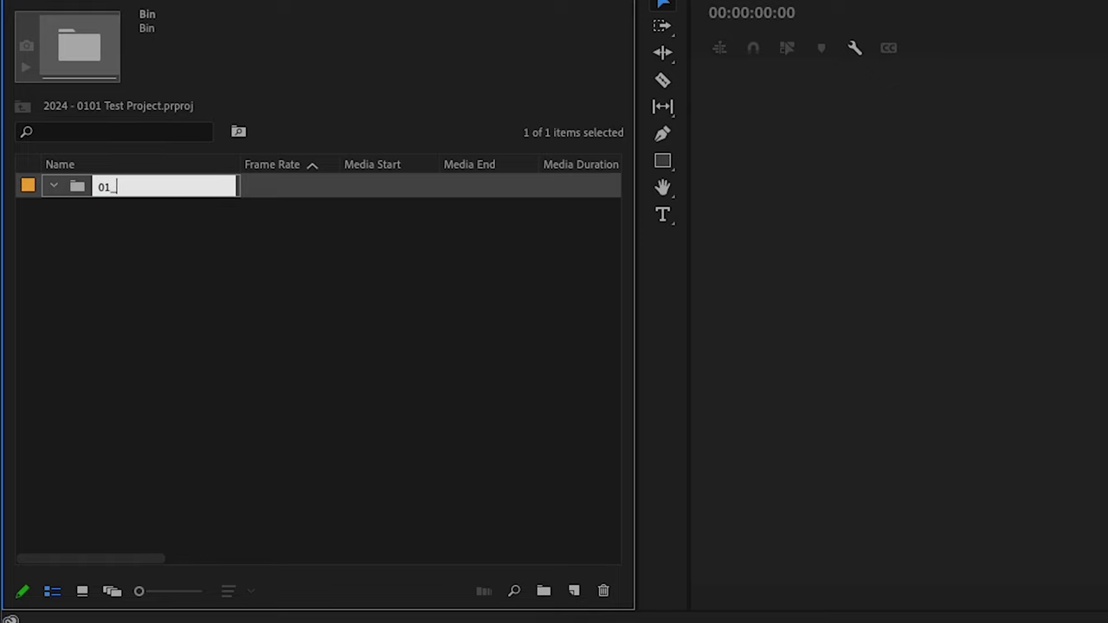
pyautogui.write('_SEQUECN')
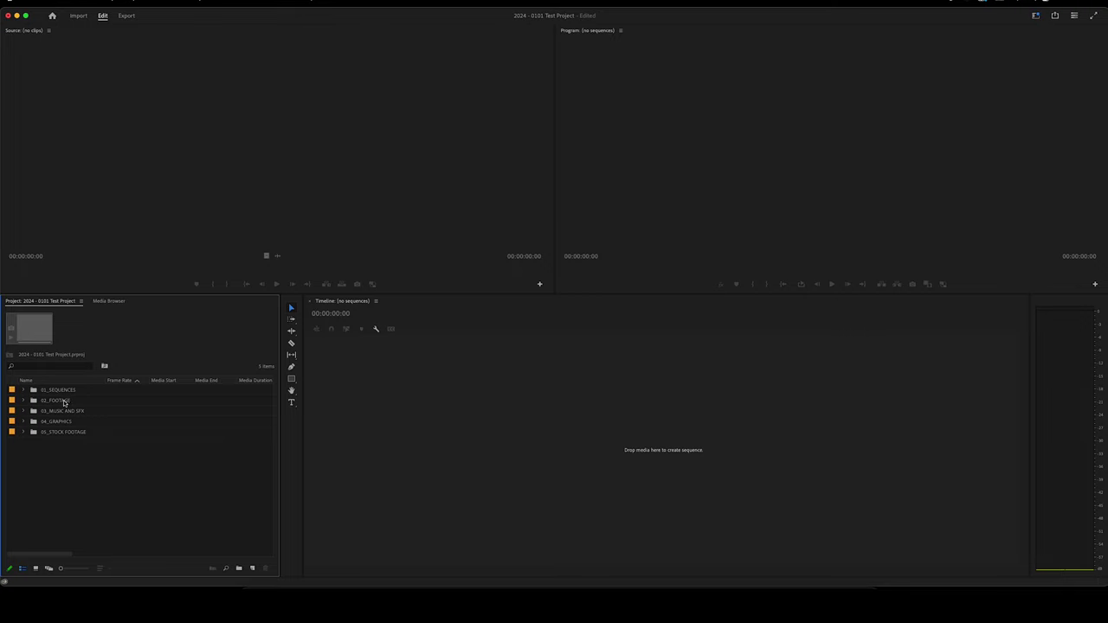
# - Open the 02_FOOTAGE bin
pyautogui.doubleClick(63, 402)
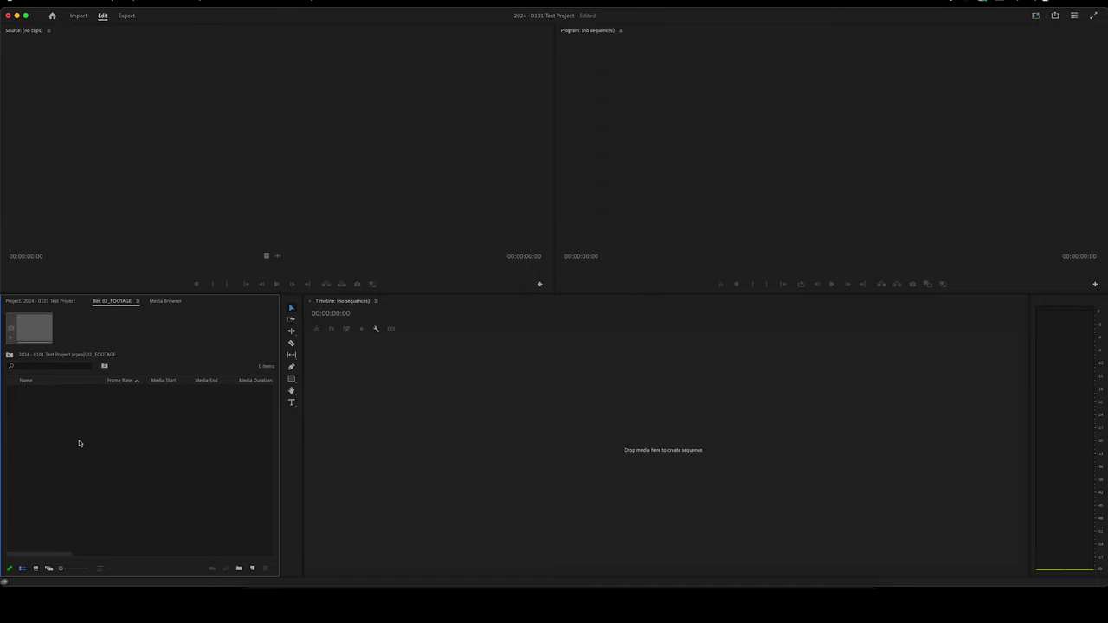
# - Switch to Finder and bring P1014822.MOV from the 2024 - 0101 A Cam Card 1 folder into the 02_FOOTAGE bin
pyautogui.press('super+Tab')
pyautogui.click(502, 177)
pyautogui.click(501, 177)
pyautogui.moveTo(540, 185); pyautogui.dragTo(122, 483)
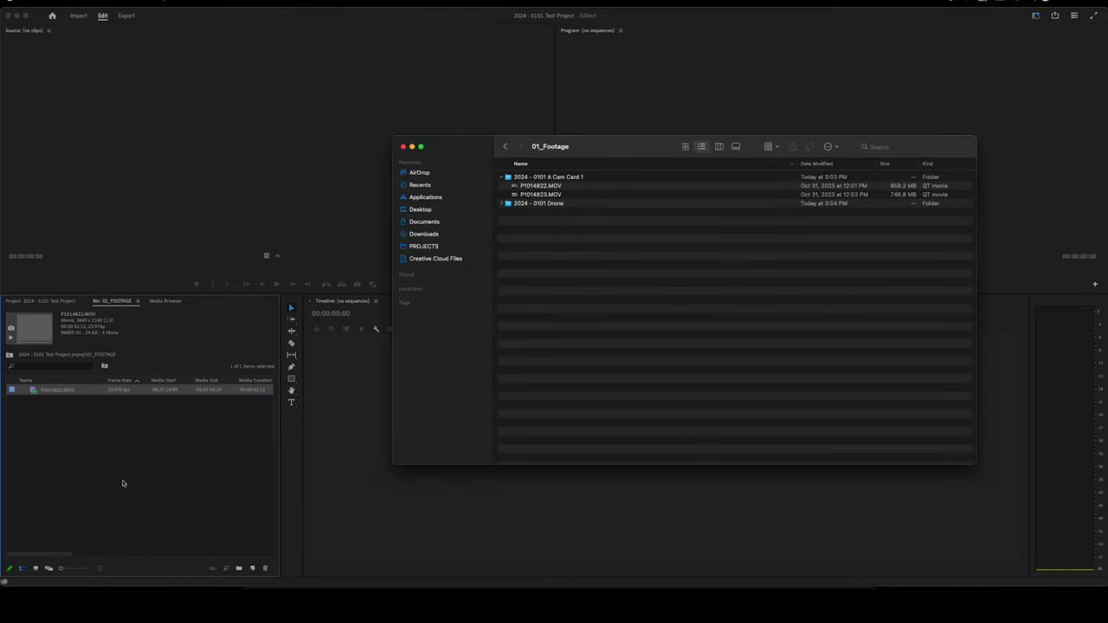
# - Undo the import of P1014822.MOV into the 02_FOOTAGE bin
pyautogui.click(176, 478)
pyautogui.press('super+z')
pyautogui.rightClick(39, 425)
pyautogui.click(181, 425)
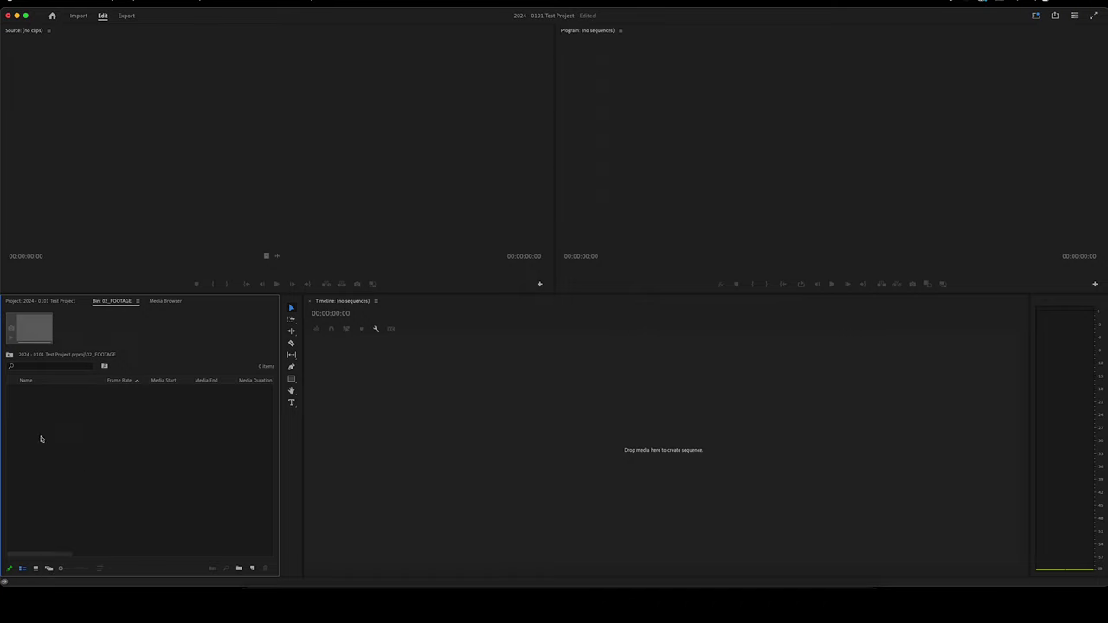
# - Import P1014822.MOV and P1014823.MOV from the 2024 - 0101 A Cam Card 1 folder into the 02_FOOTAGE bin
pyautogui.rightClick(83, 451)
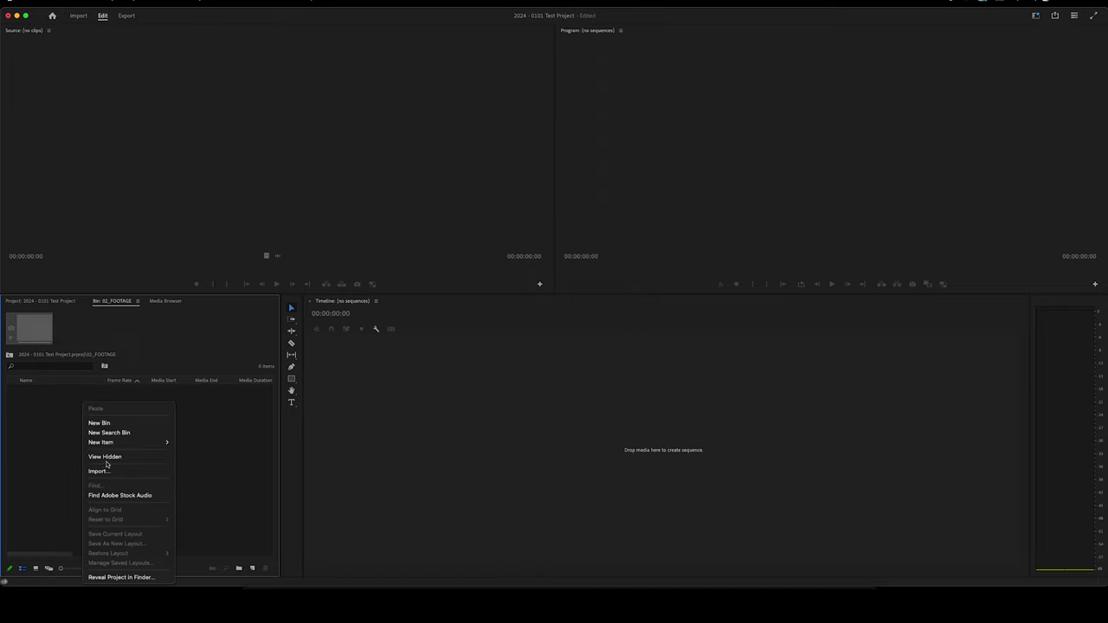
pyautogui.click(113, 471)
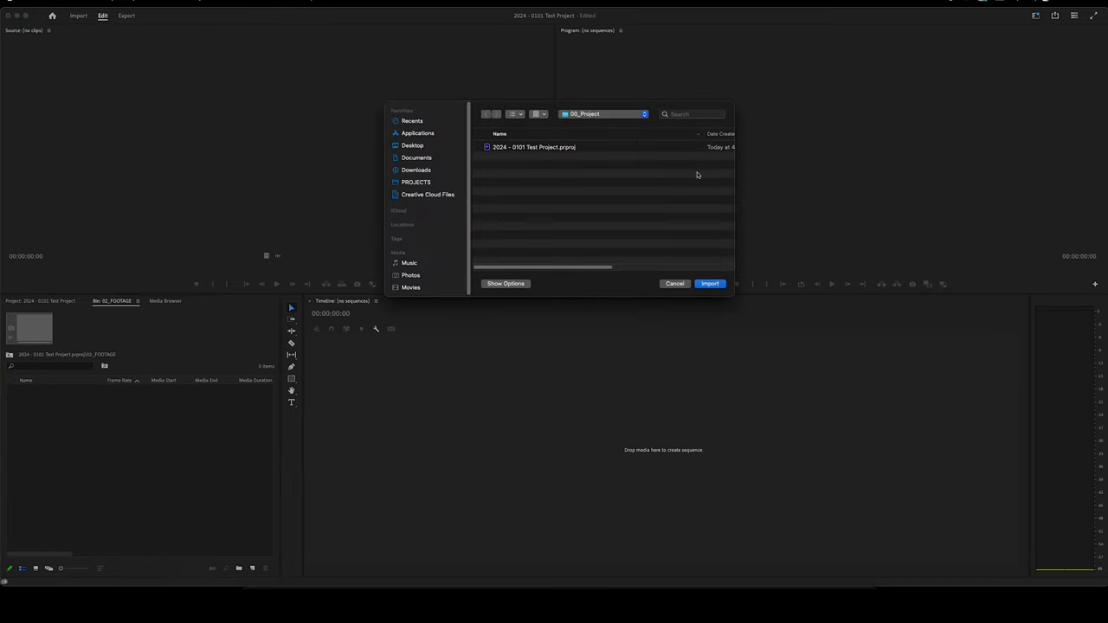
pyautogui.click(613, 113)
pyautogui.click(604, 125)
pyautogui.doubleClick(517, 165)
pyautogui.doubleClick(528, 147)
pyautogui.click(520, 148)
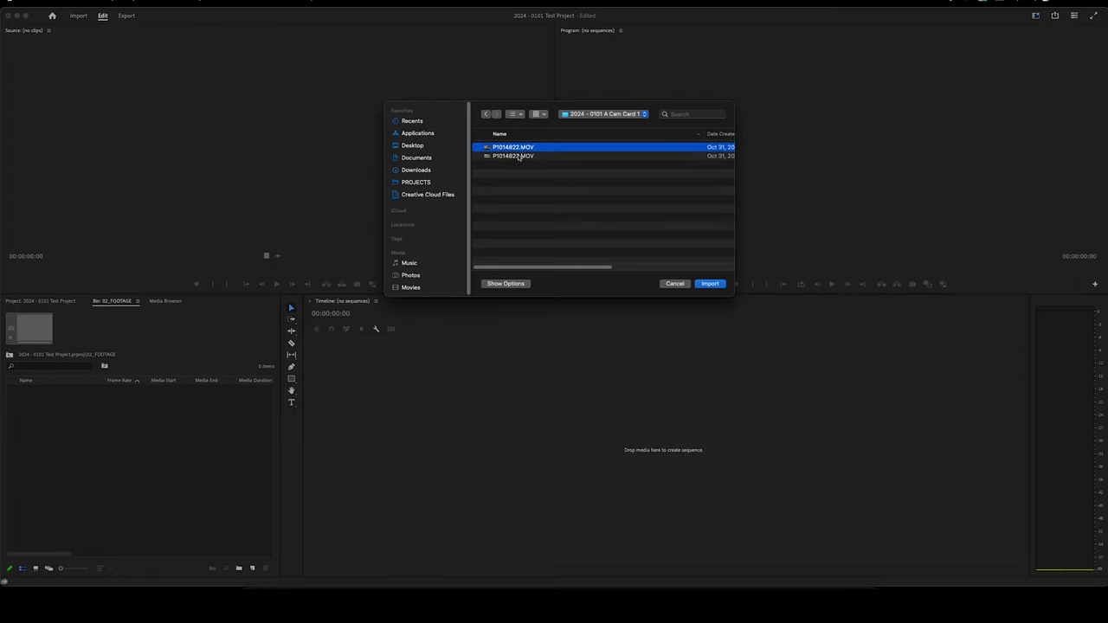
pyautogui.keyDown('shift'); pyautogui.click(517, 155); pyautogui.keyUp('shift')
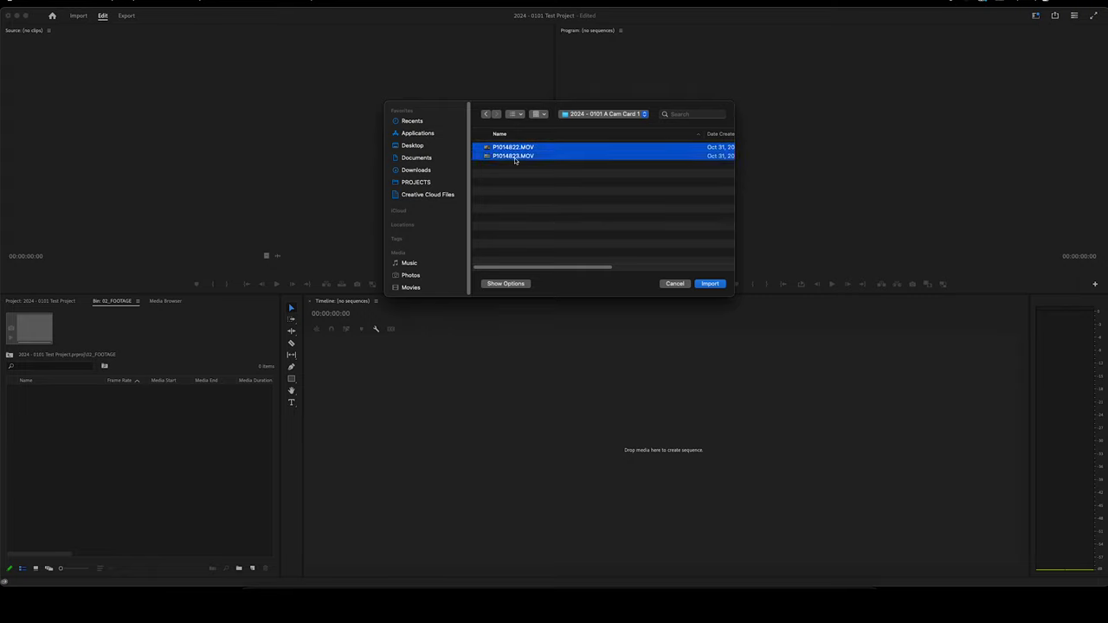
pyautogui.click(709, 284)
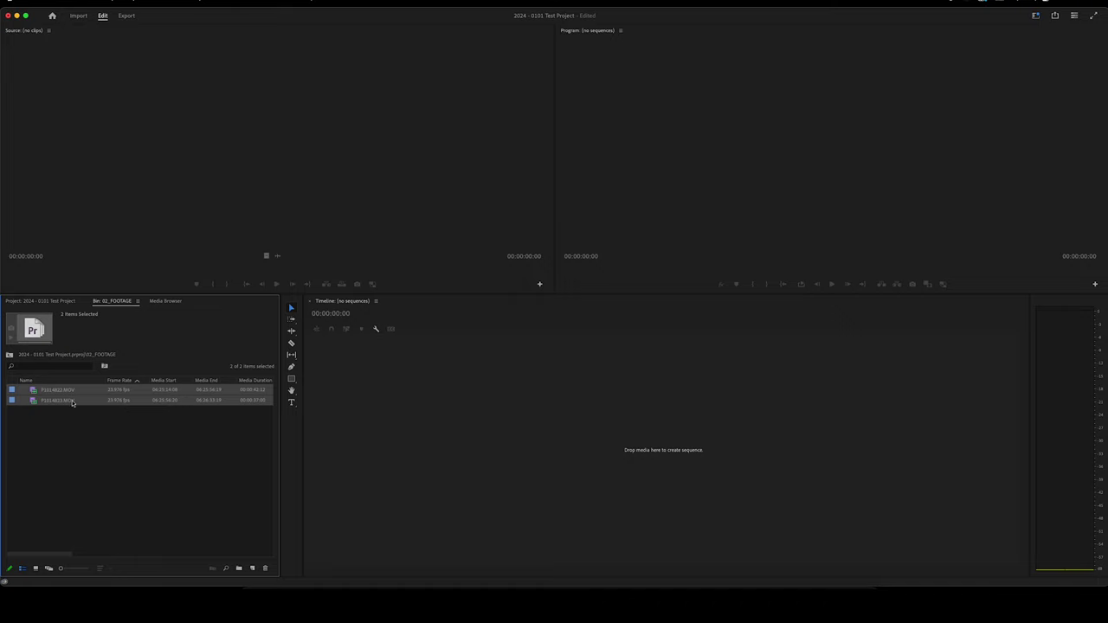
# - Create a new bin named DRONE inside the 02_FOOTAGE bin
pyautogui.click(53, 466)
pyautogui.rightClick(51, 474)
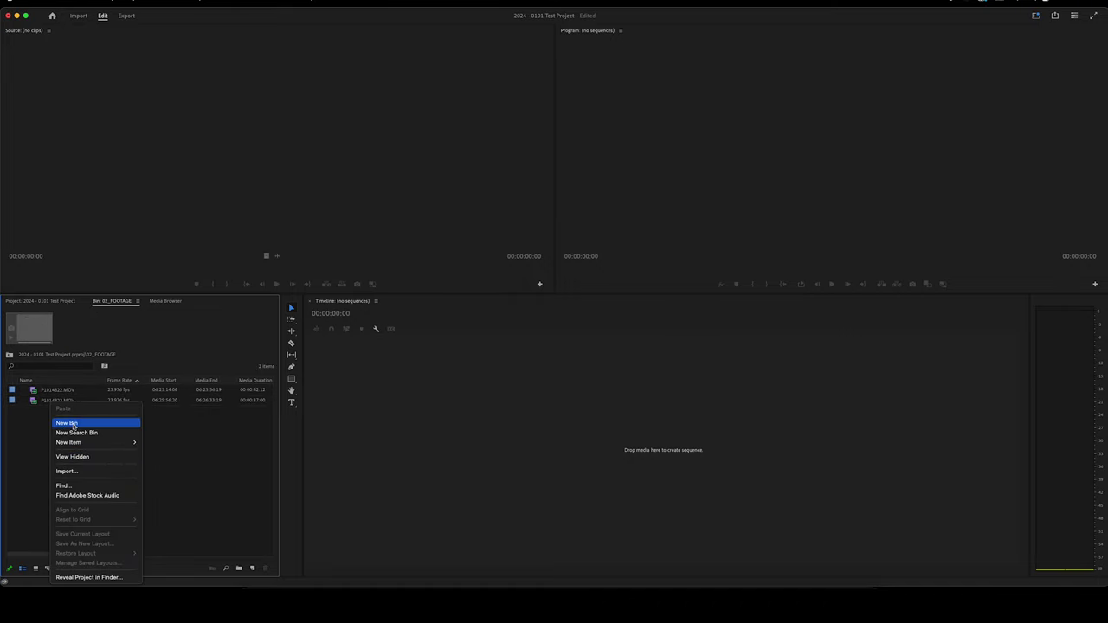
pyautogui.click(68, 424)
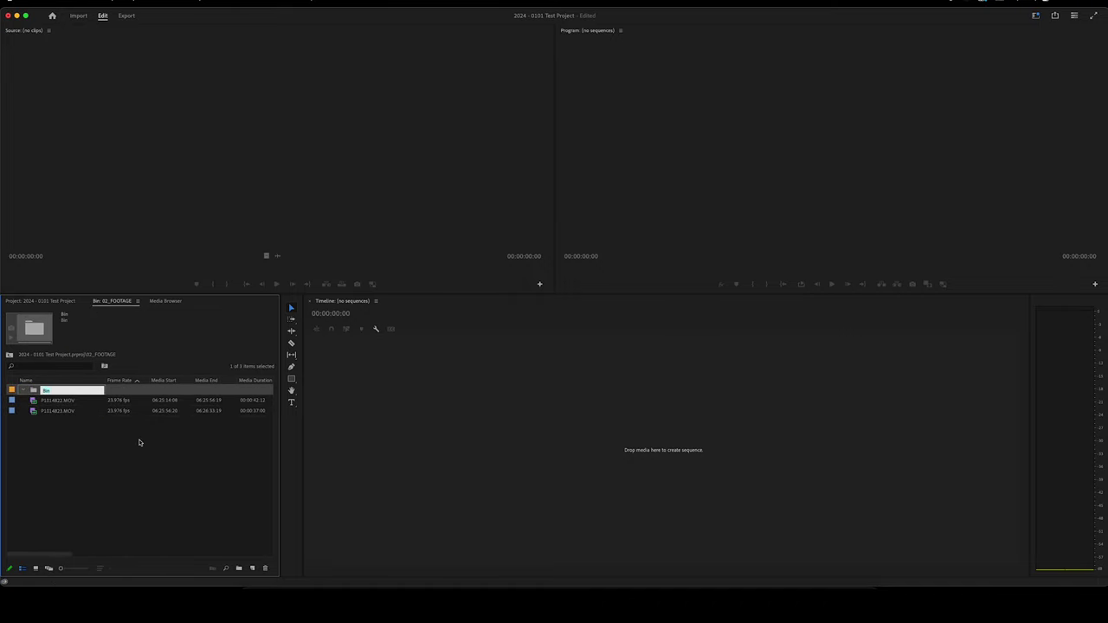
pyautogui.write('DRONE')
pyautogui.press('Return')
# - Open the DRONE bin and import all the MOV clips from the 2024 - 0101 Drone folder into it
pyautogui.doubleClick(34, 391)
pyautogui.rightClick(56, 404)
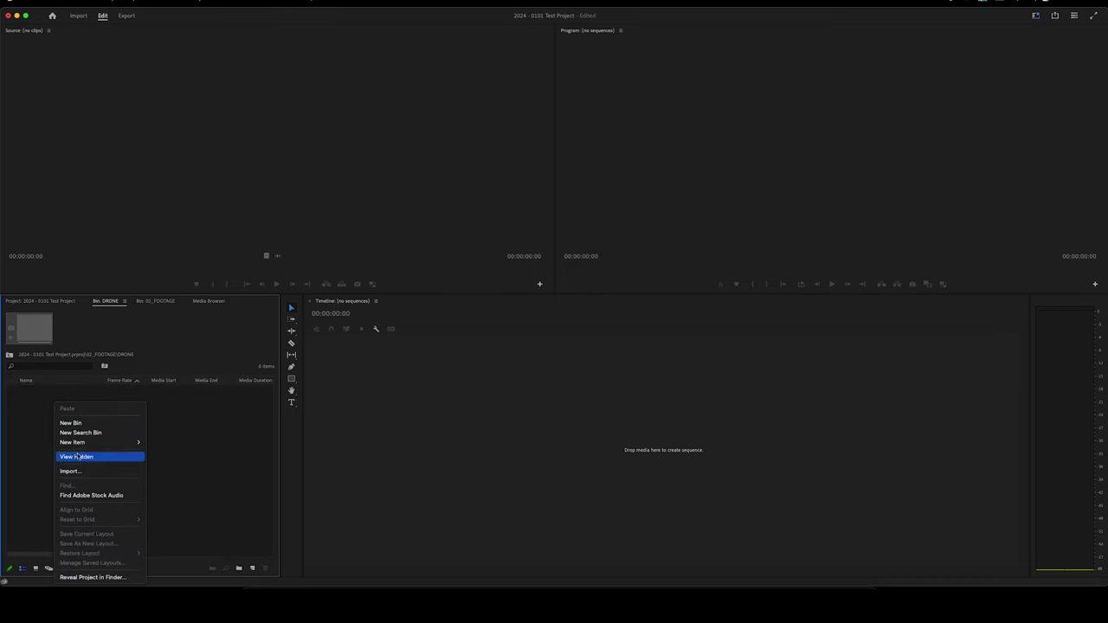
pyautogui.click(69, 471)
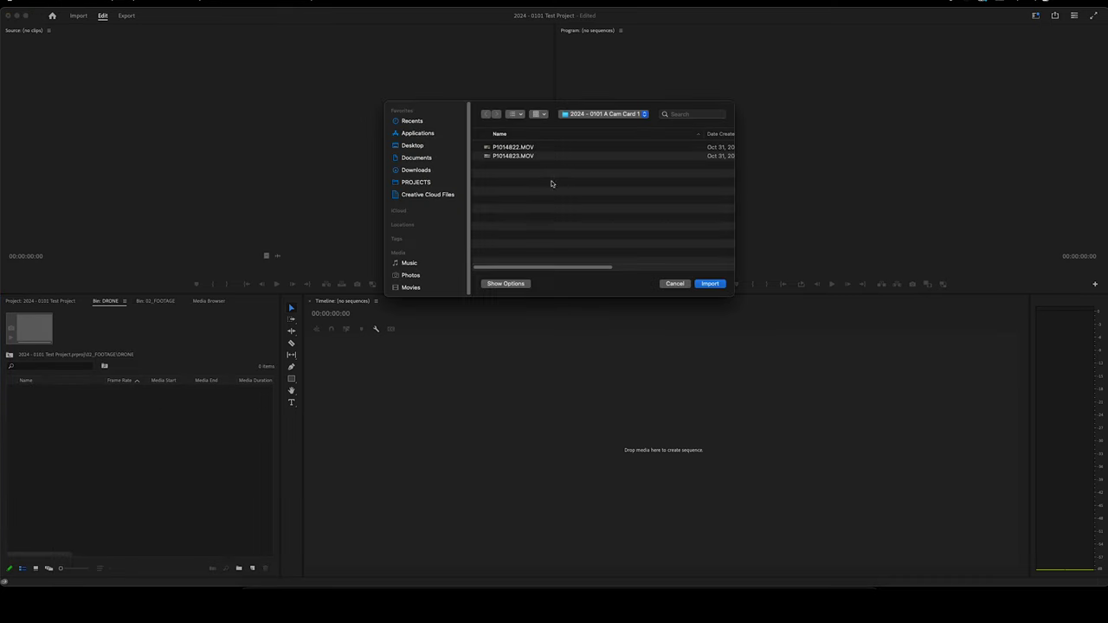
pyautogui.click(588, 117)
pyautogui.click(591, 126)
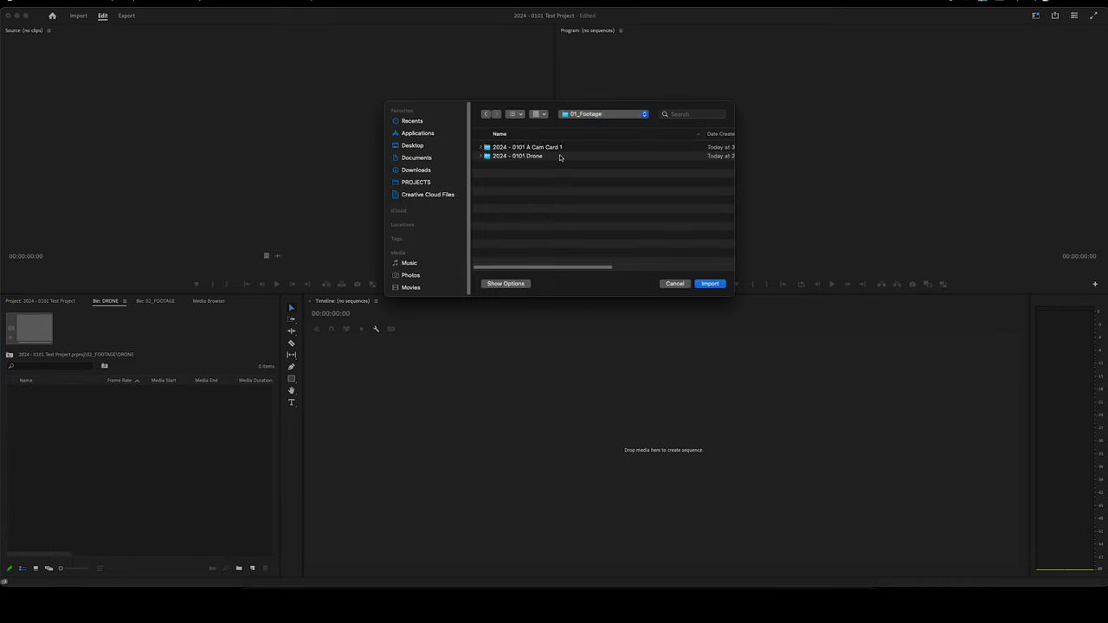
pyautogui.doubleClick(534, 155)
pyautogui.press('super+a')
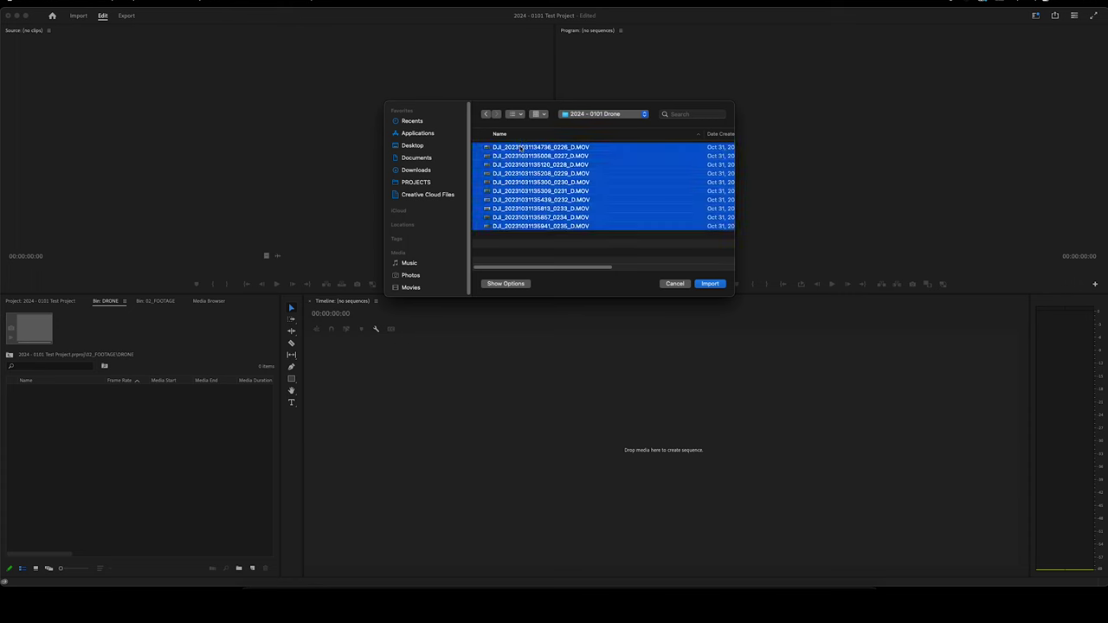
pyautogui.press('Return')
# - Go back up to the project's root level and expand the 02_FOOTAGE bin
pyautogui.click(9, 355)
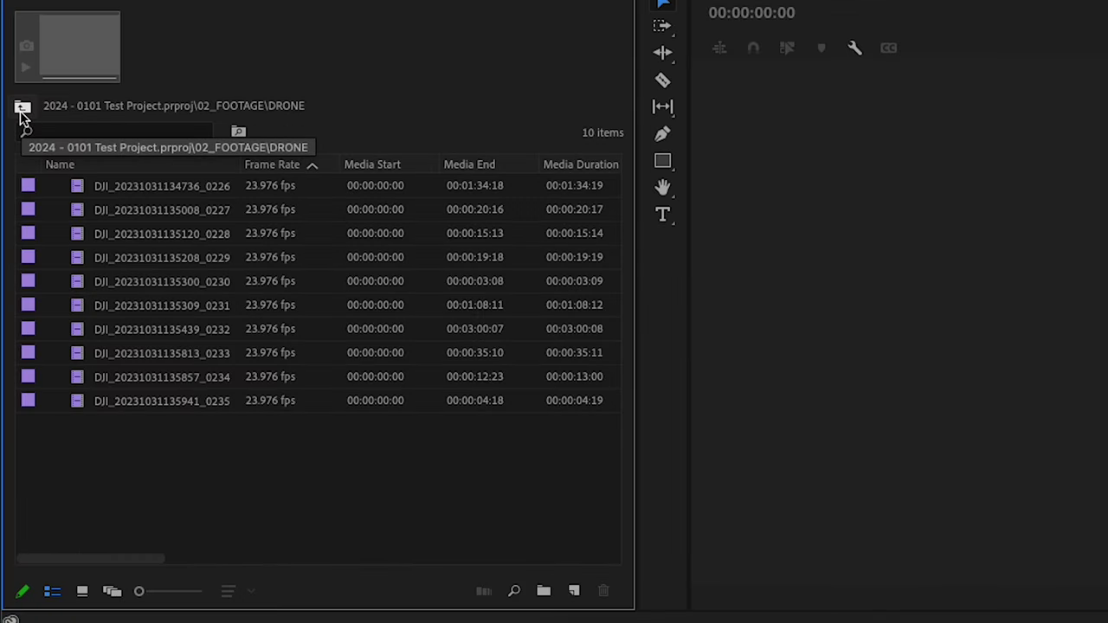
pyautogui.click(24, 109)
pyautogui.click(24, 109)
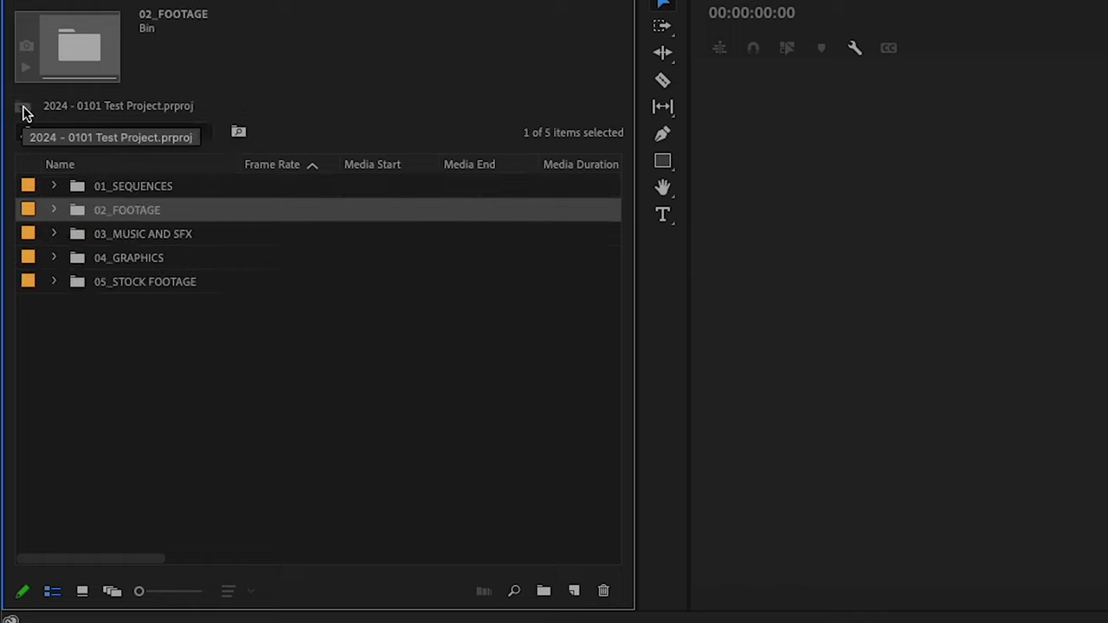
pyautogui.click(136, 329)
pyautogui.click(55, 210)
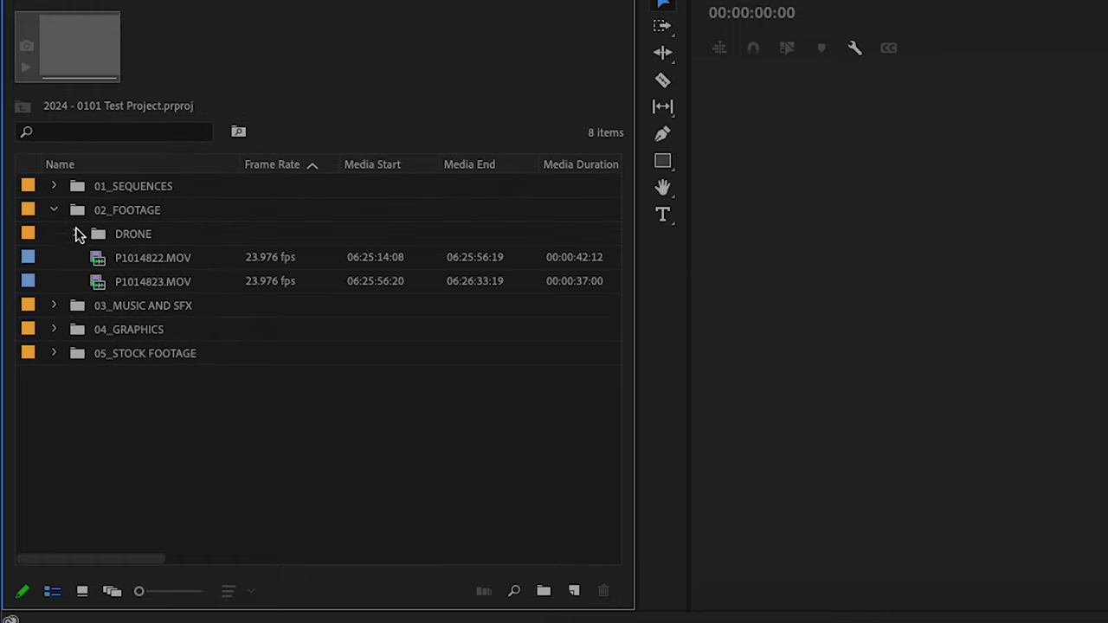
# - Create a new bin named A CAM CARD 1 and move it into the 02_FOOTAGE bin
pyautogui.click(139, 265)
pyautogui.click(124, 381)
pyautogui.rightClick(126, 450)
pyautogui.click(206, 259)
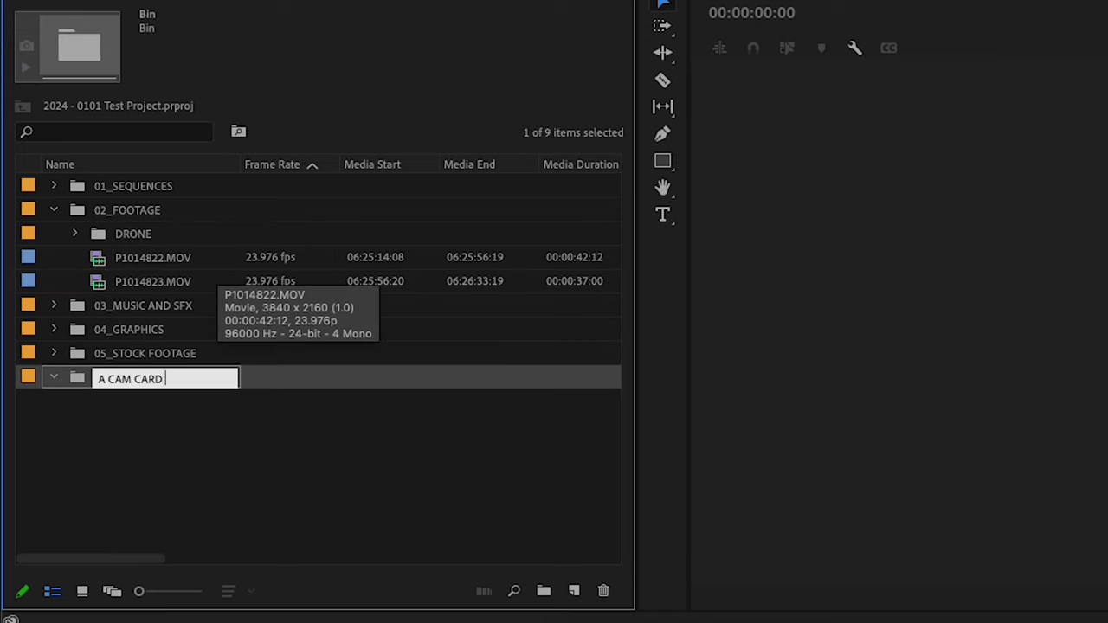
pyautogui.write('A CAM CARD 1')
pyautogui.press('Return')
pyautogui.moveTo(130, 379); pyautogui.dragTo(126, 213)
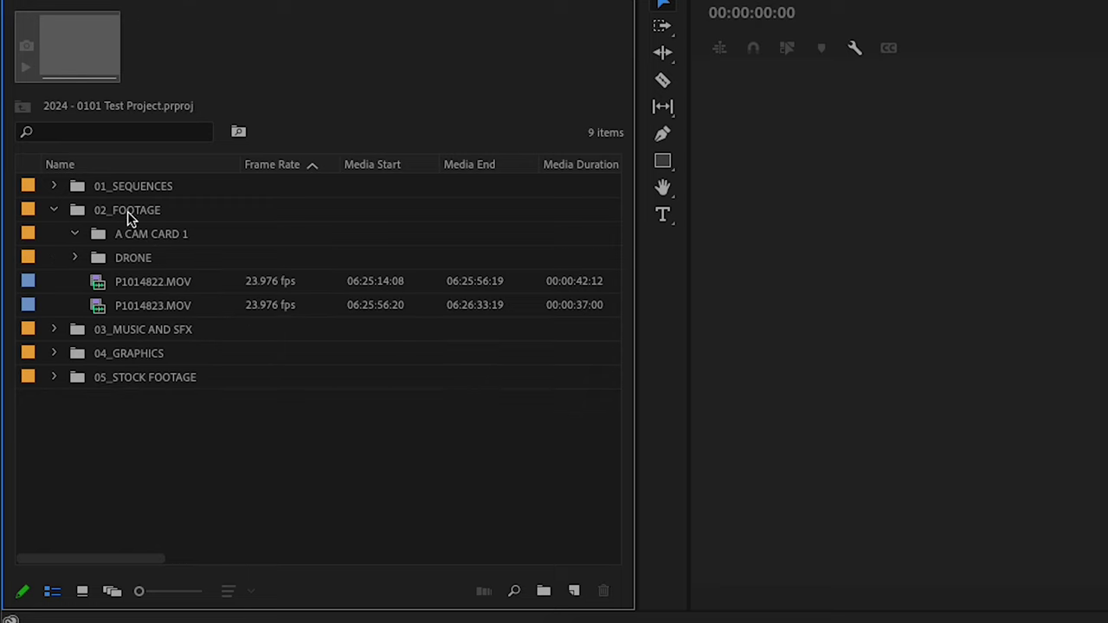
# - Move P1014822.MOV and P1014823.MOV into the A CAM CARD 1 bin and collapse that bin
pyautogui.click(136, 281)
pyautogui.keyDown('shift'); pyautogui.click(141, 310); pyautogui.keyUp('shift')
pyautogui.moveTo(141, 285); pyautogui.dragTo(149, 234)
pyautogui.click(77, 235)
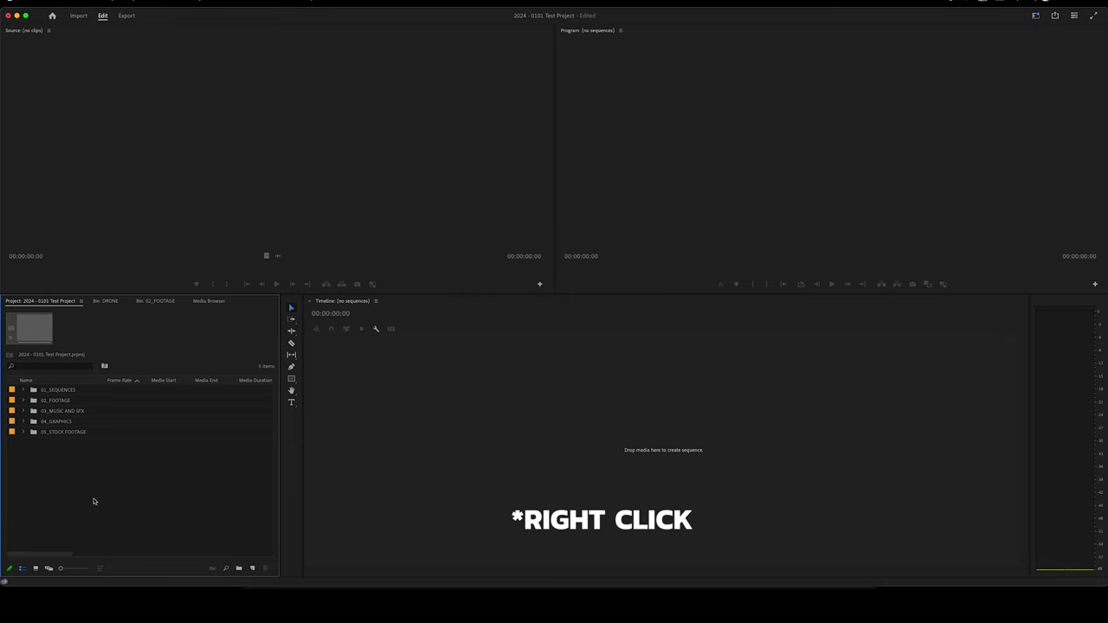
# - Start a new sequence and set its frame size to 3840 horizontal by 2160 vertical
pyautogui.rightClick(64, 475)
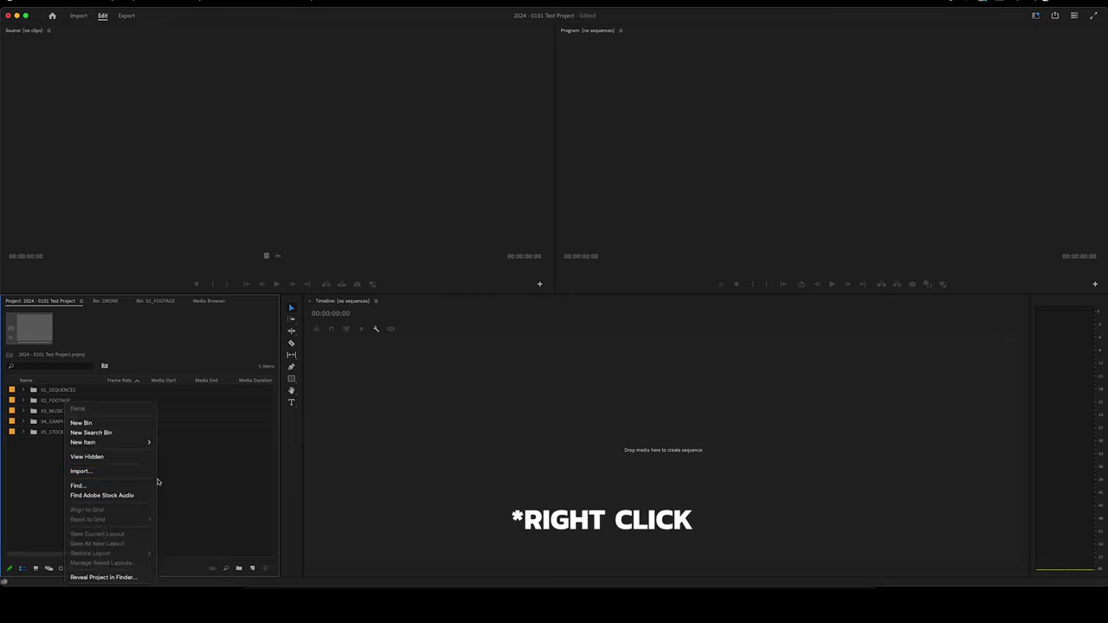
pyautogui.moveTo(143, 443)
pyautogui.click(175, 442)
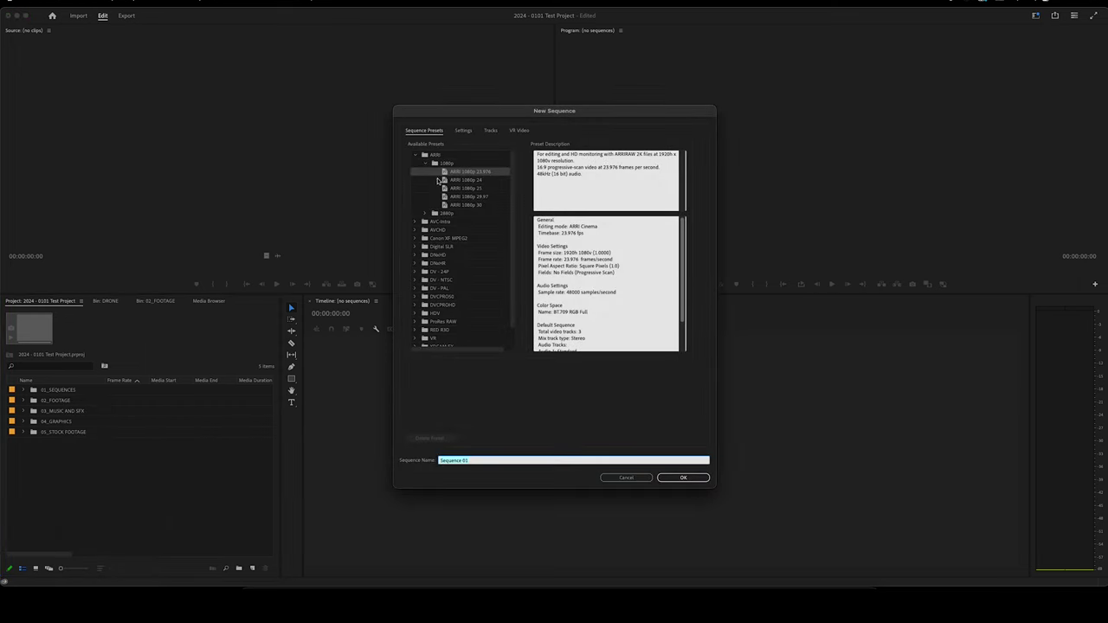
pyautogui.scroll(-3, 439, 260)
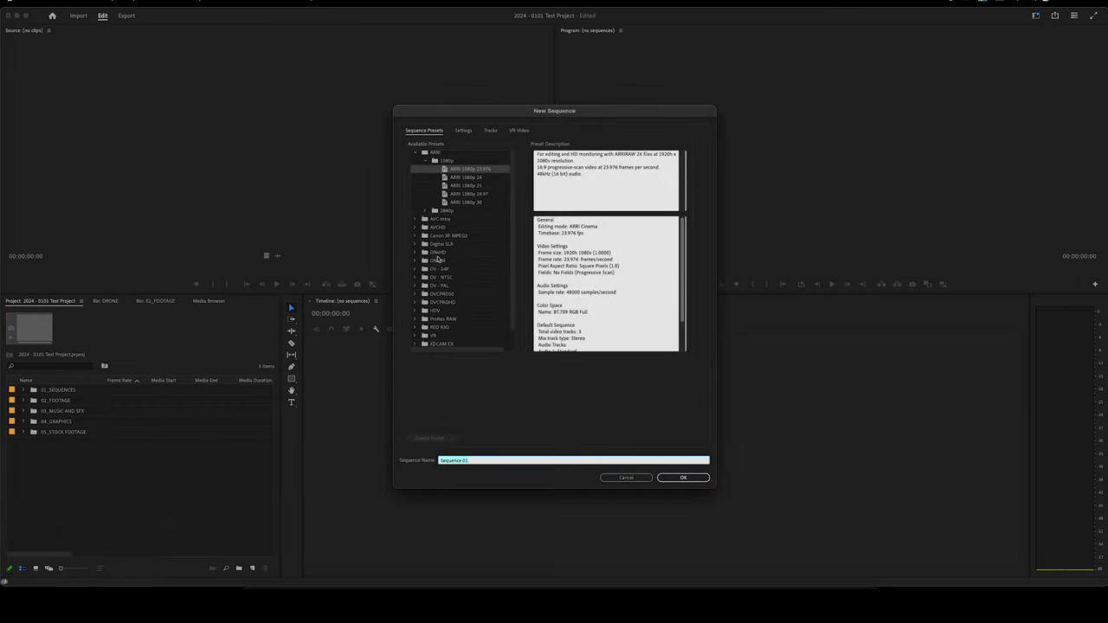
pyautogui.scroll(3, 437, 282)
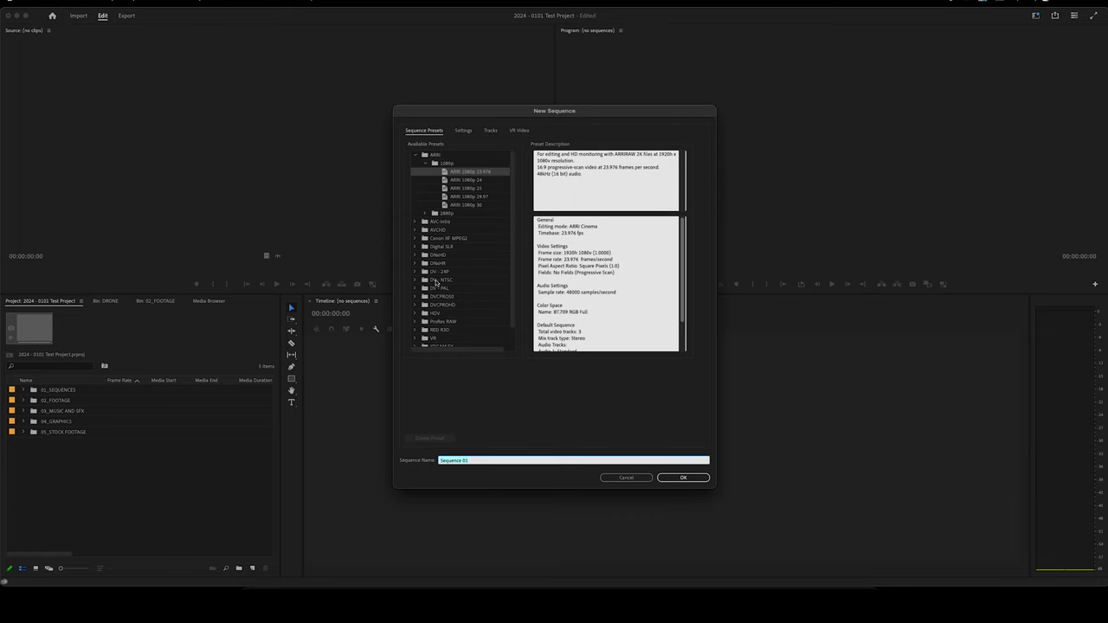
pyautogui.click(416, 155)
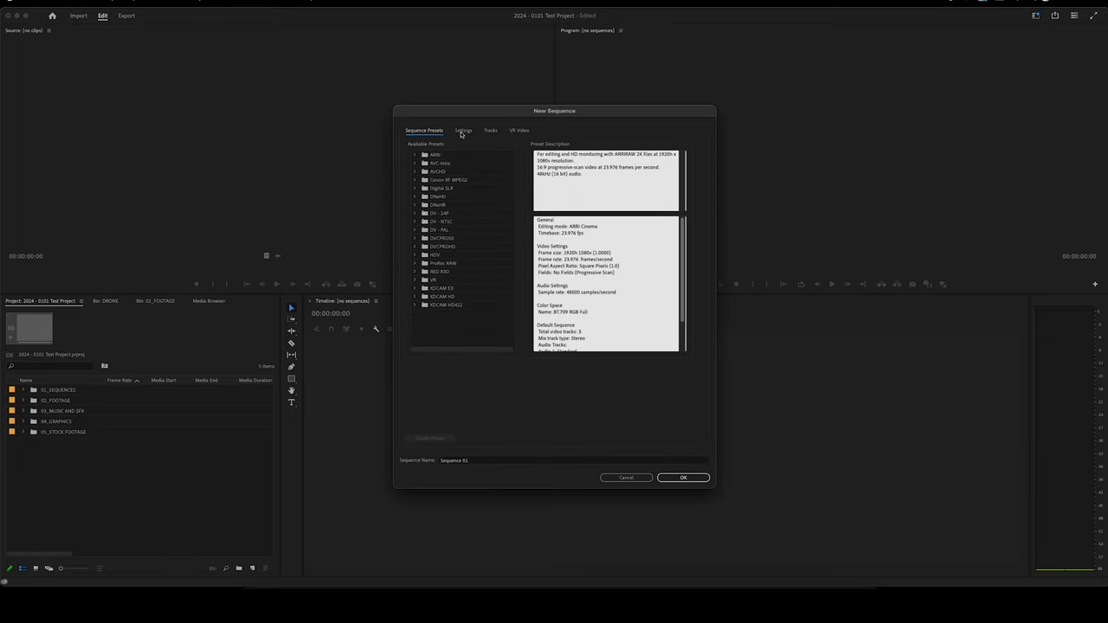
pyautogui.click(462, 131)
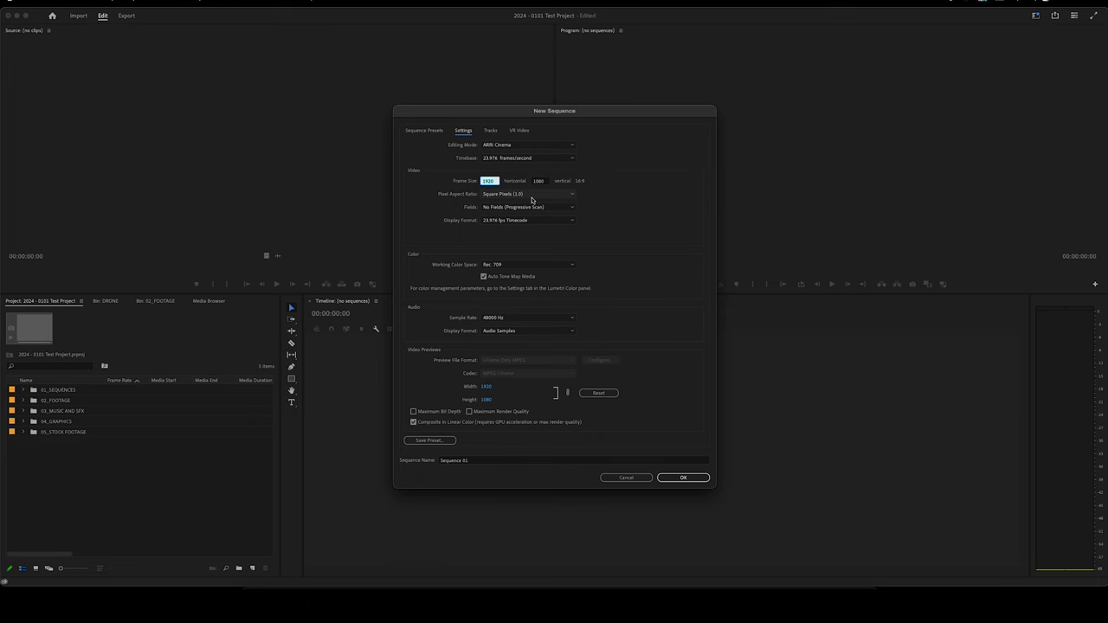
pyautogui.write('3840')
pyautogui.press('Tab')
pyautogui.press('Tab')
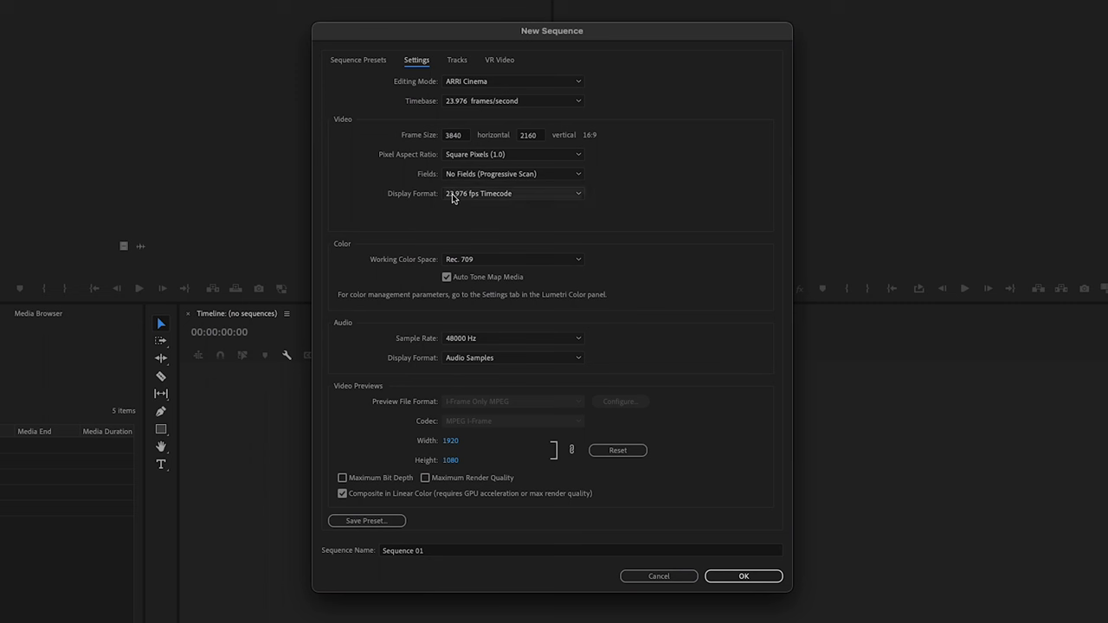
# - Name the new sequence ROUGH EDIT and create it
pyautogui.click(428, 551)
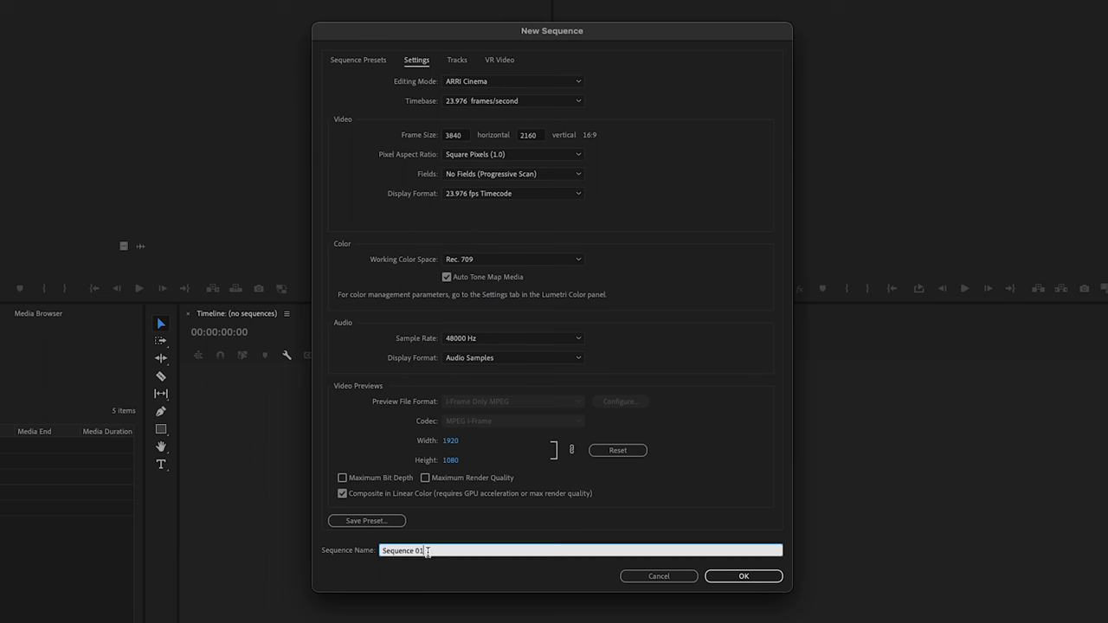
pyautogui.write('ROUGH EDIT')
pyautogui.press('Return')
# - Move the ROUGH EDIT sequence into the 01_SEQUENCES bin, expand the 01_SEQUENCES and 02_FOOTAGE bins, and select the sequence
pyautogui.moveTo(50, 446); pyautogui.dragTo(54, 390)
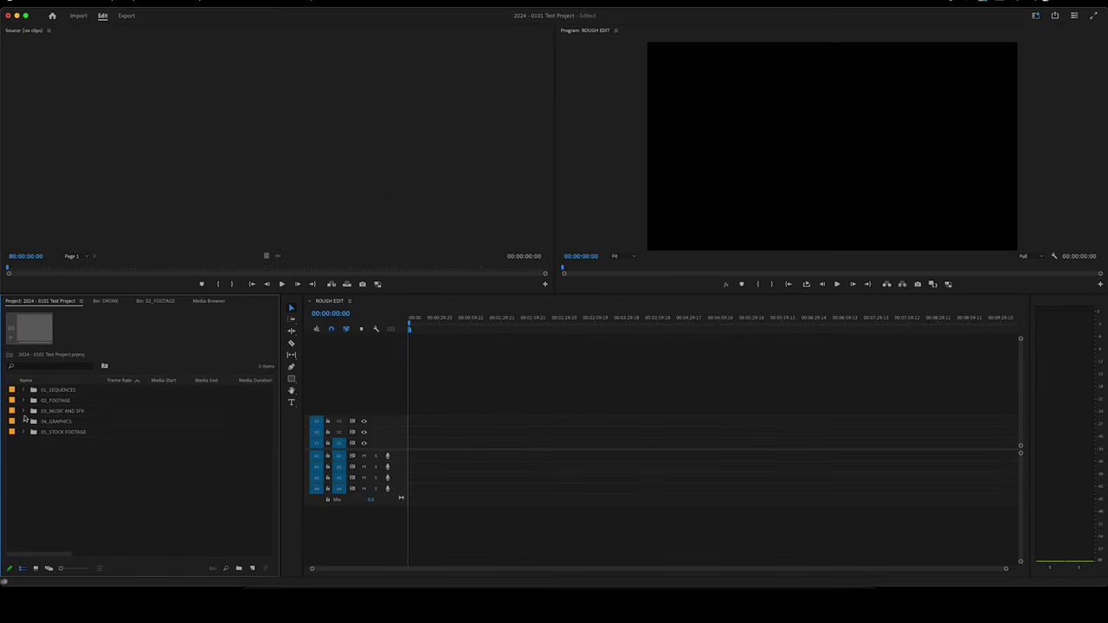
pyautogui.click(22, 413)
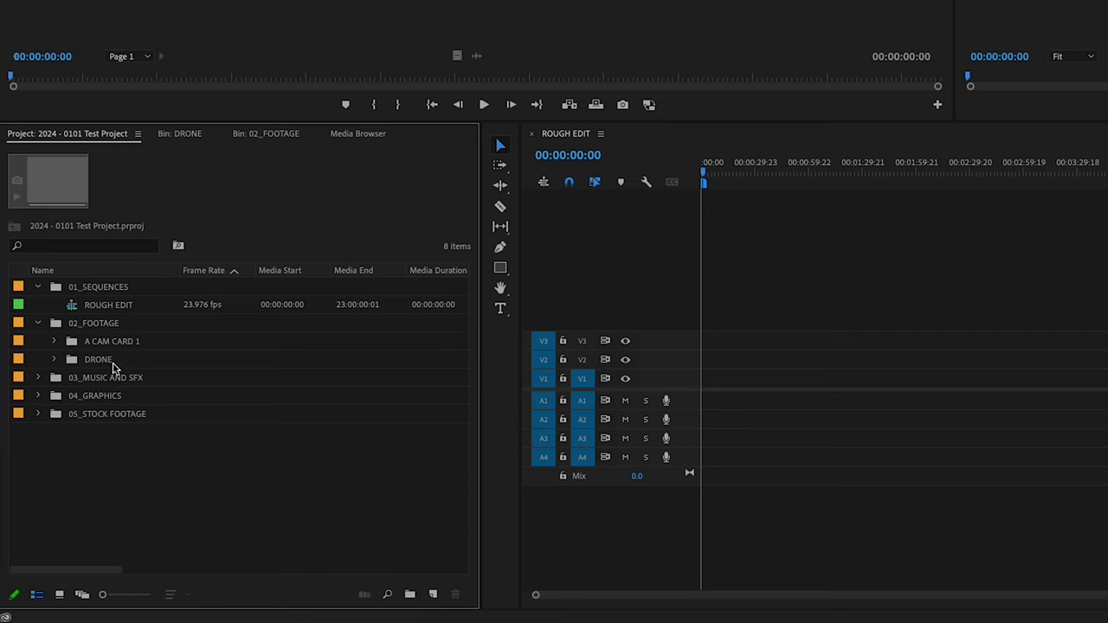
pyautogui.click(100, 308)
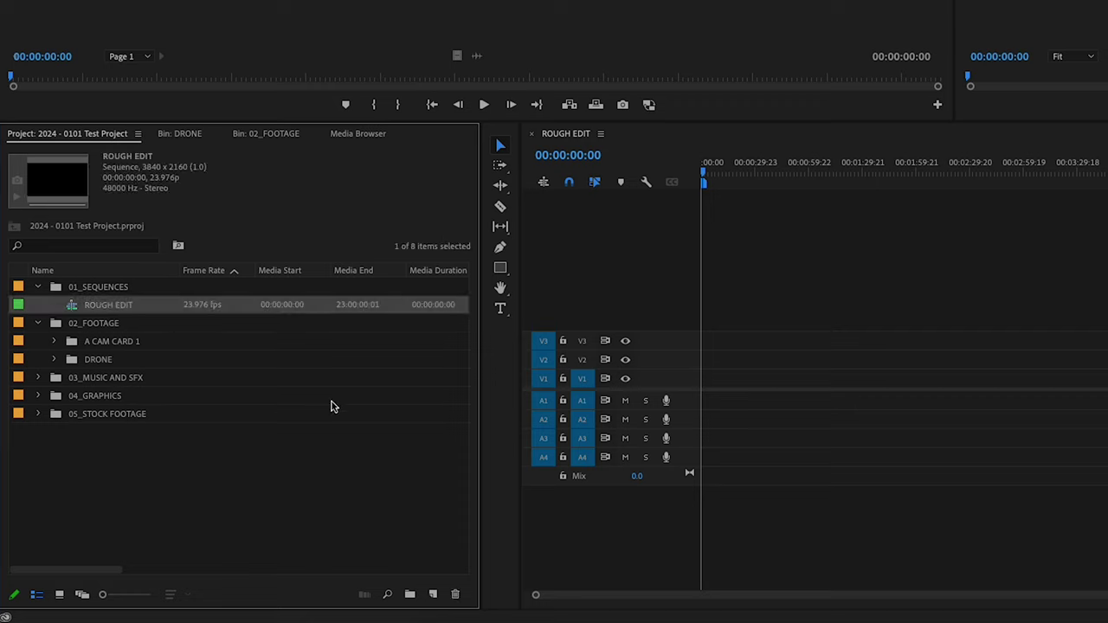
# - Scrub the ROUGH EDIT timeline's playhead to about 00:06:14:18 and back to the start
pyautogui.click(757, 345)
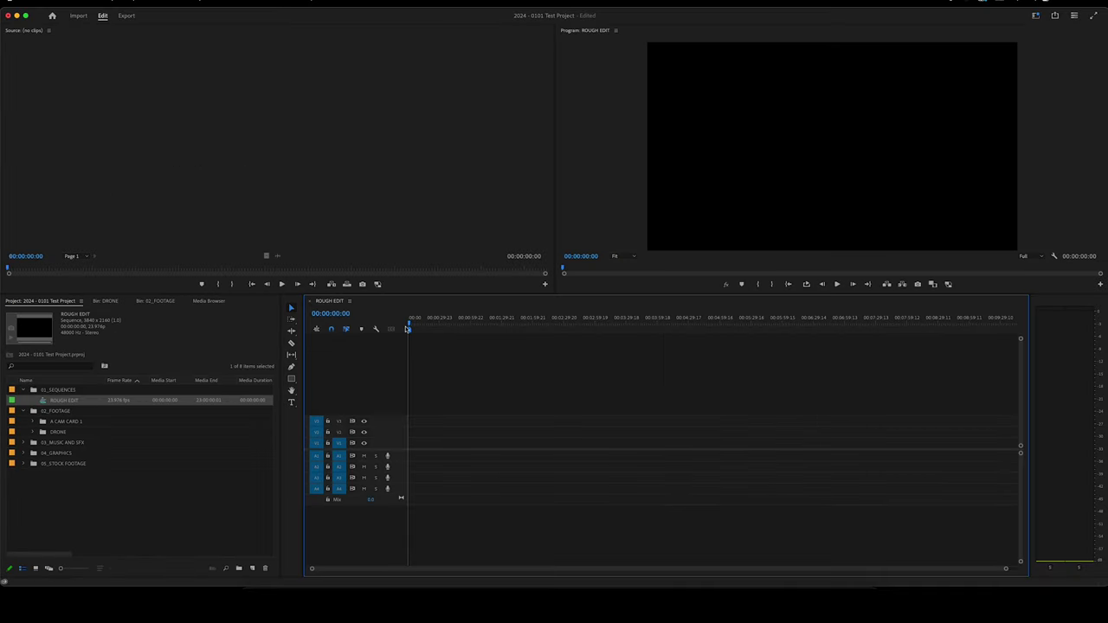
pyautogui.moveTo(410, 318); pyautogui.dragTo(797, 325)
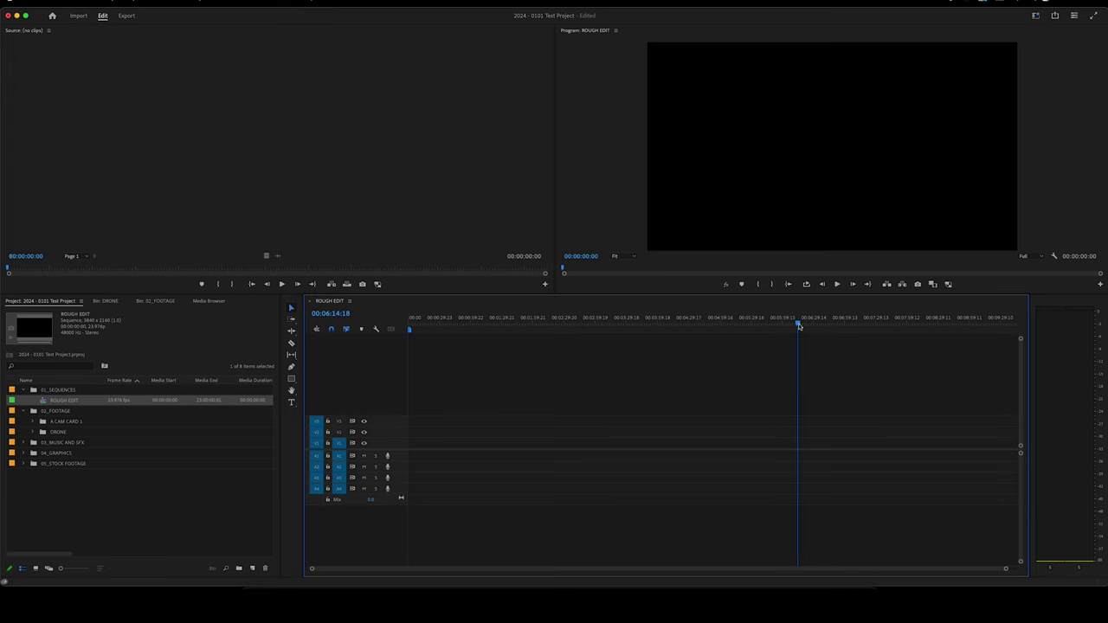
pyautogui.moveTo(799, 325); pyautogui.dragTo(248, 368)
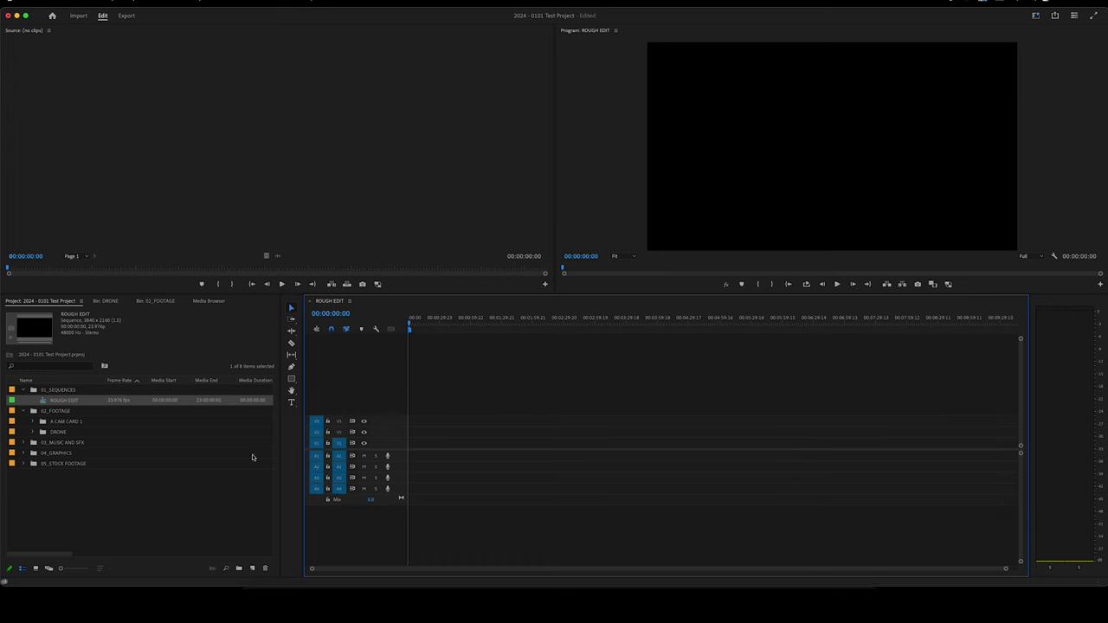
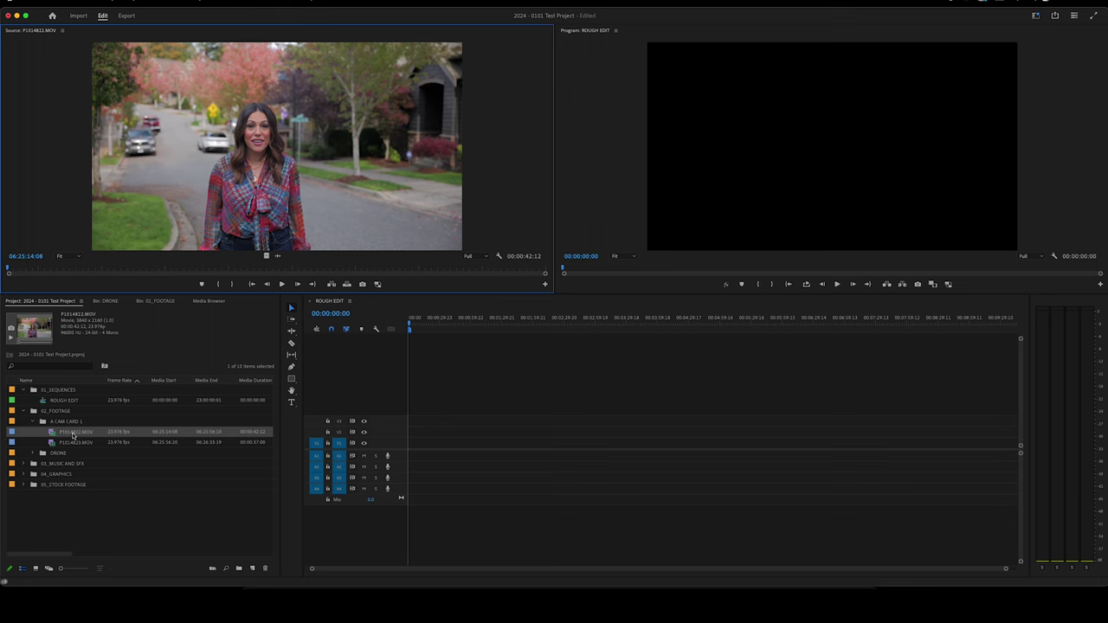
# - Scrub P1014822.MOV in the source monitor and mark an In point at 06:25:18:08
pyautogui.moveTo(30, 269); pyautogui.dragTo(54, 275)
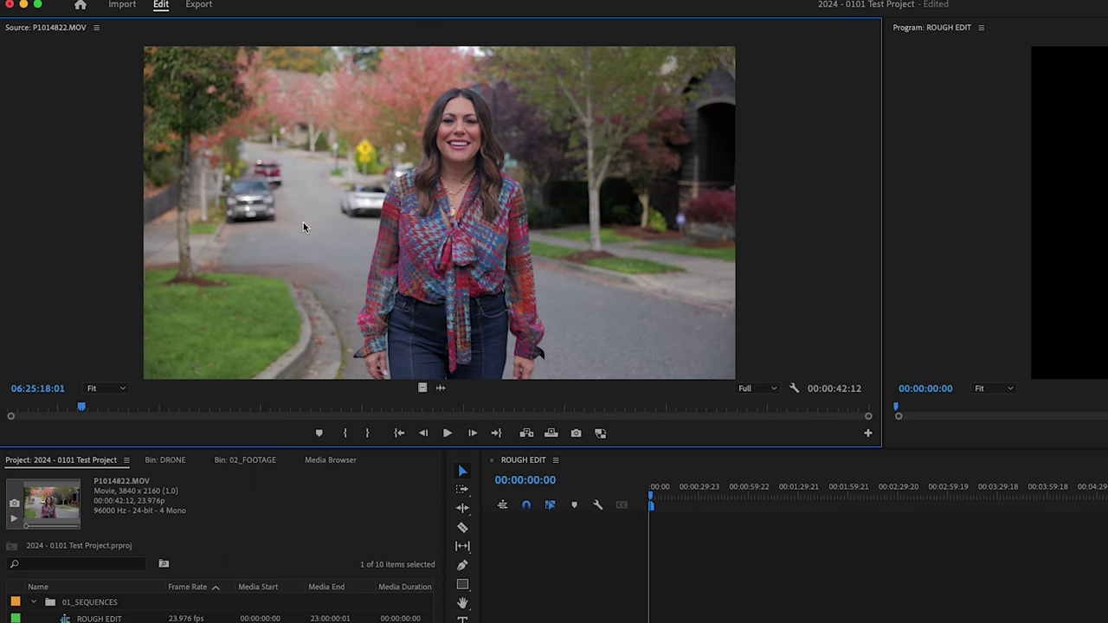
pyautogui.click(10, 409)
pyautogui.moveTo(11, 410); pyautogui.dragTo(45, 417)
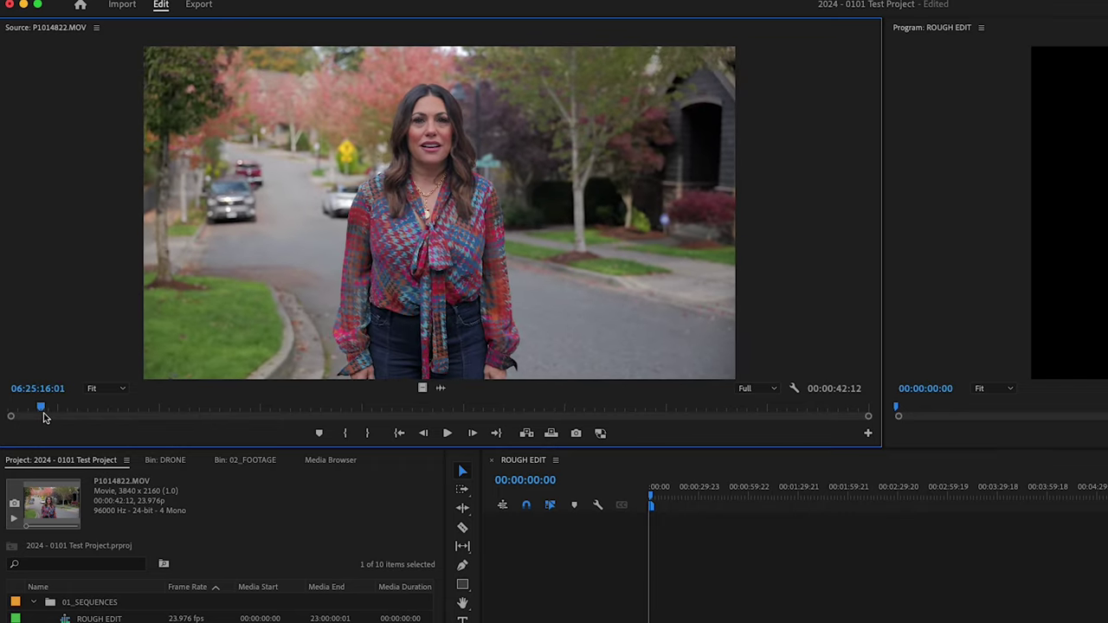
pyautogui.moveTo(45, 418); pyautogui.dragTo(86, 416)
pyautogui.press('i')
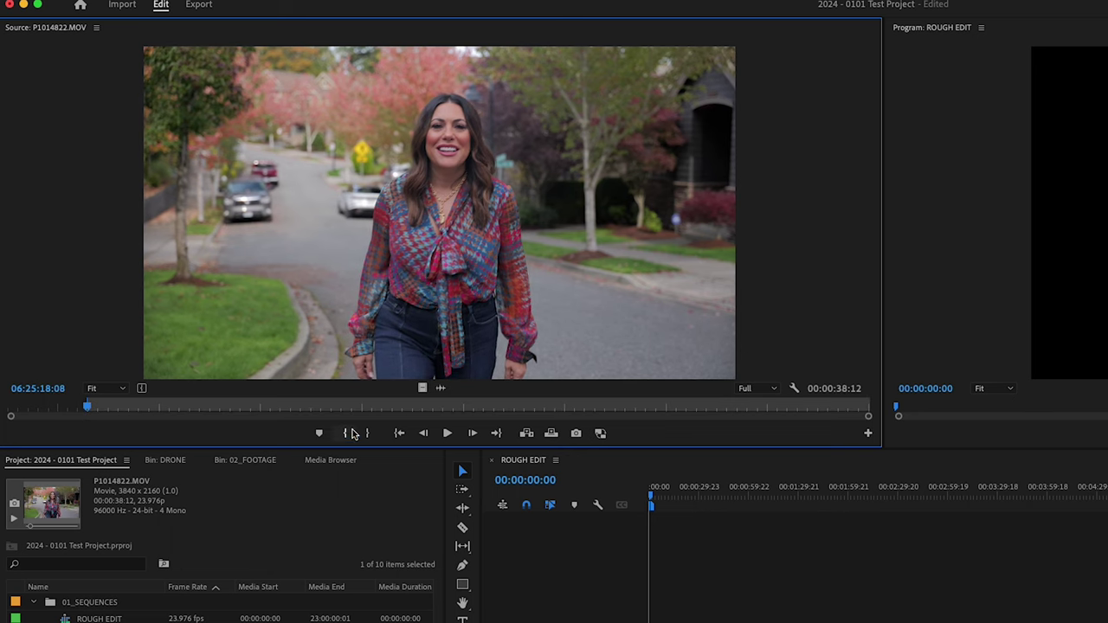
# - Mark an Out point at 06:25:54:03 in P1014822.MOV and place the marked range at the start of the ROUGH EDIT timeline
pyautogui.moveTo(87, 407); pyautogui.dragTo(814, 419)
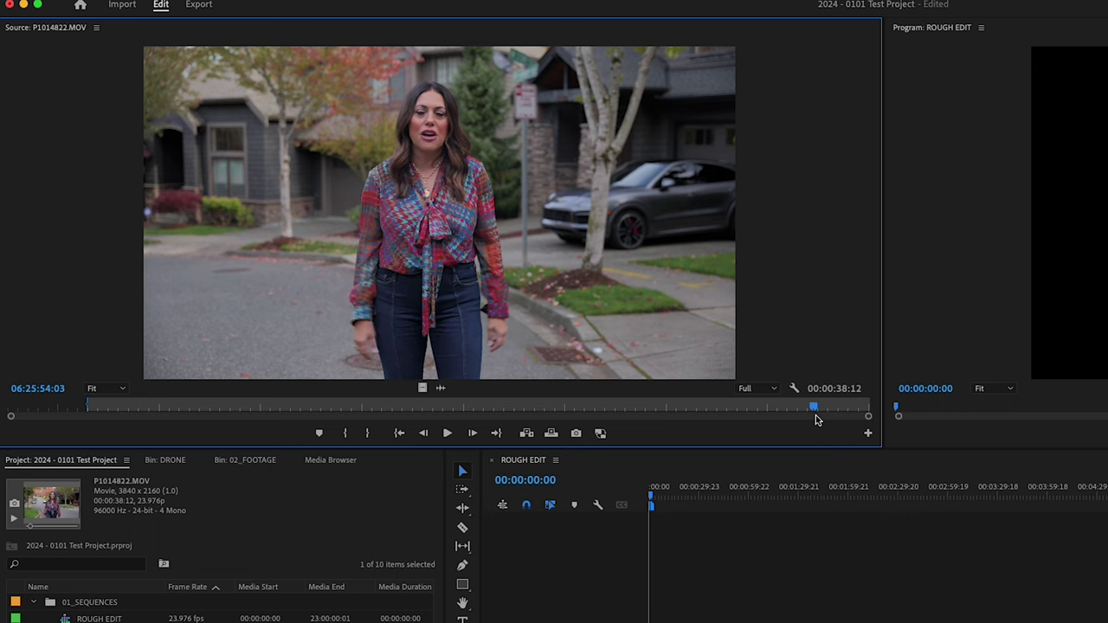
pyautogui.press('o')
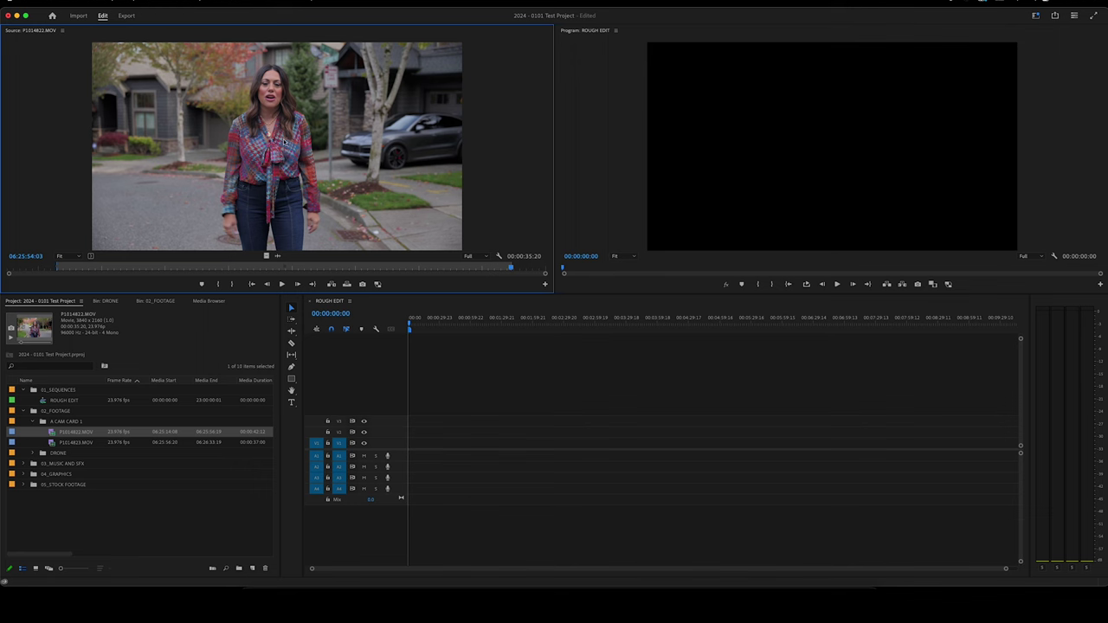
pyautogui.moveTo(453, 206); pyautogui.dragTo(655, 622)
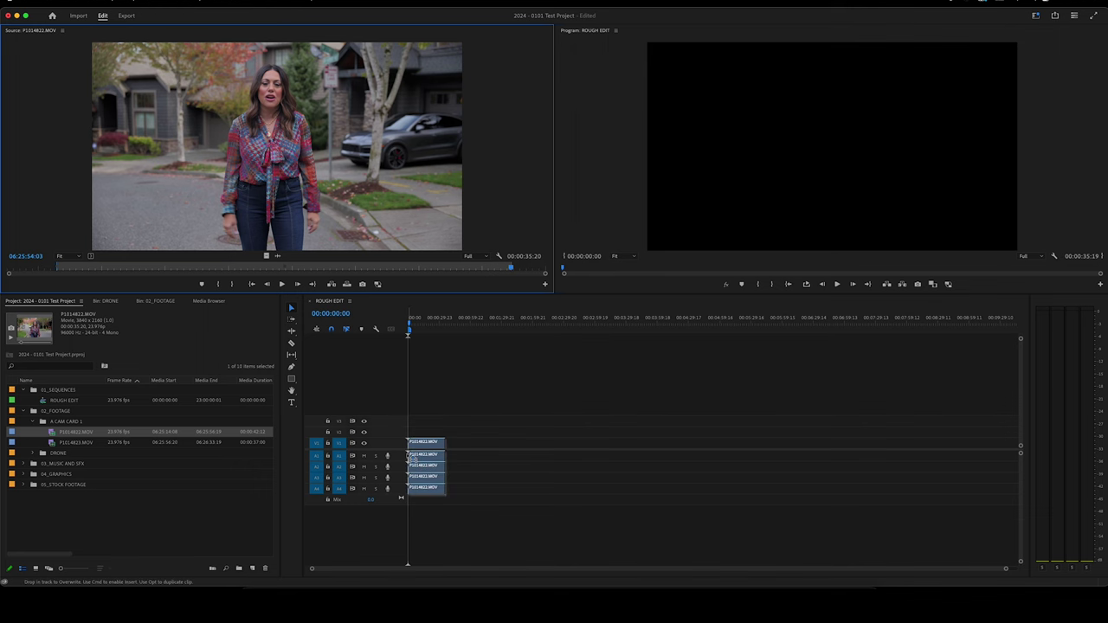
pyautogui.moveTo(413, 458); pyautogui.dragTo(414, 458)
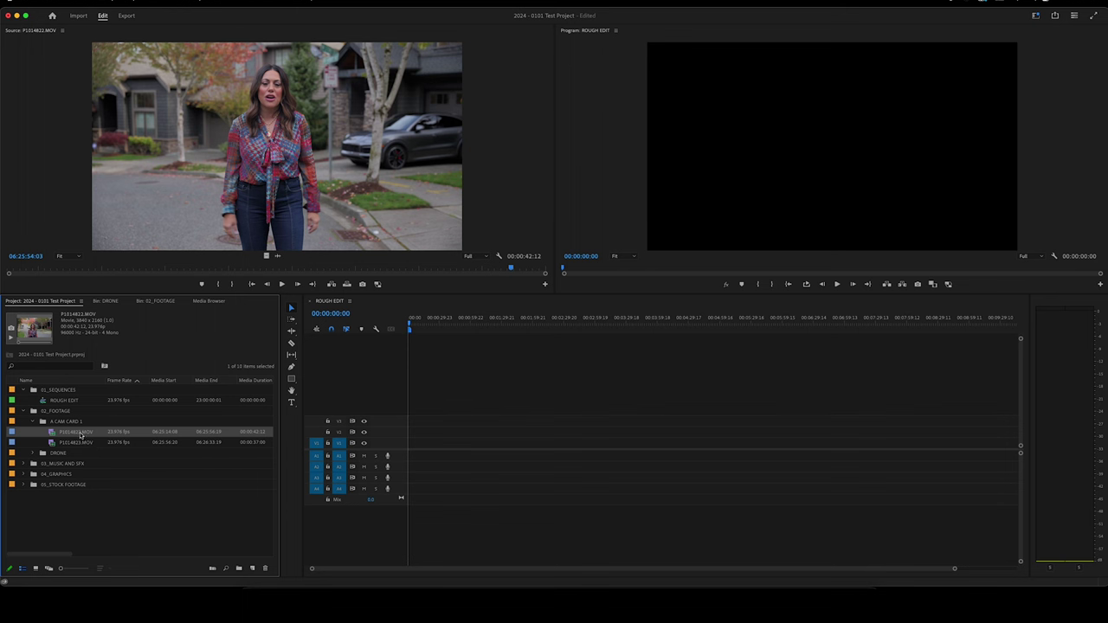
# - Place P1014822.MOV and P1014823.MOV together at the start of the ROUGH EDIT timeline, briefly play them, and return the playhead to 00:00:00:00
pyautogui.keyDown('shift'); pyautogui.click(82, 444); pyautogui.keyUp('shift')
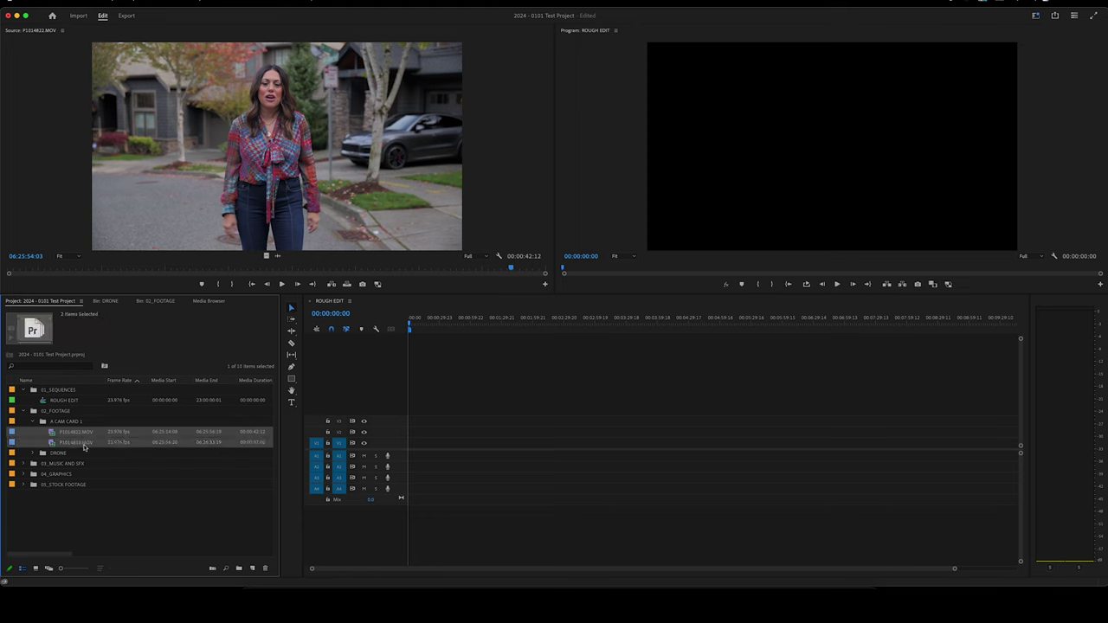
pyautogui.moveTo(78, 435); pyautogui.dragTo(410, 445)
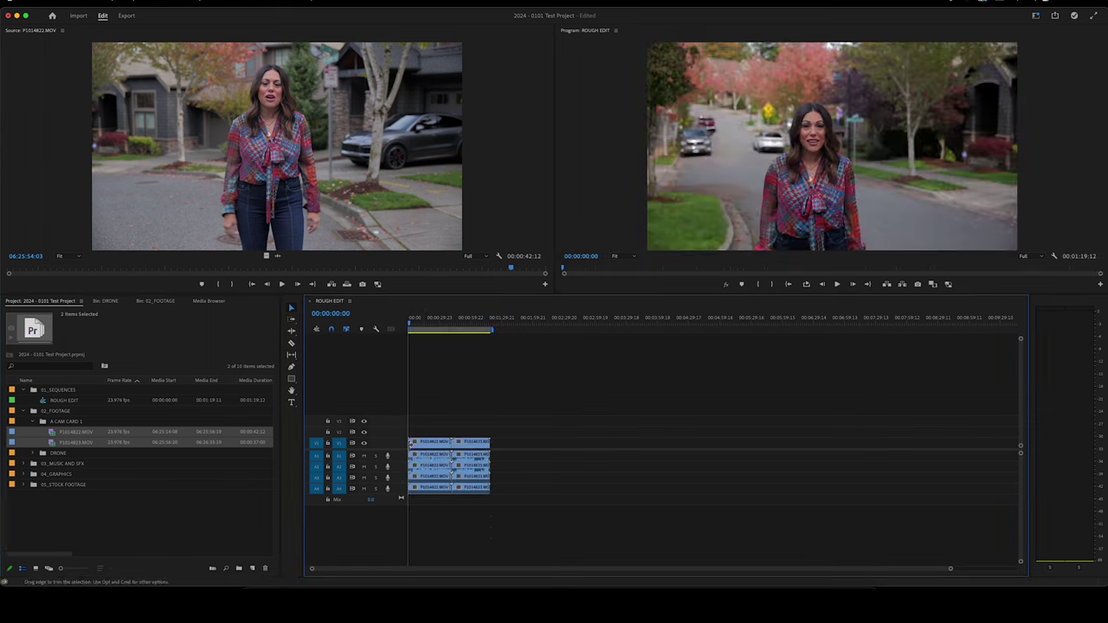
pyautogui.press('space')
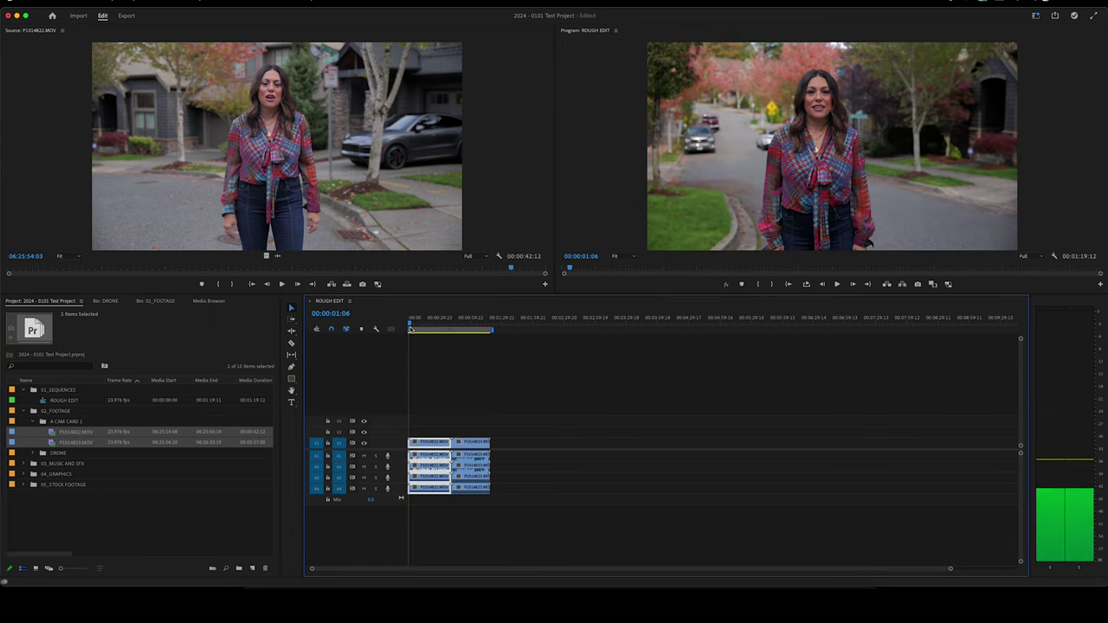
pyautogui.moveTo(416, 332)
pyautogui.mouseDown()
pyautogui.moveTo(492, 334)
pyautogui.moveTo(409, 333)
pyautogui.mouseUp()
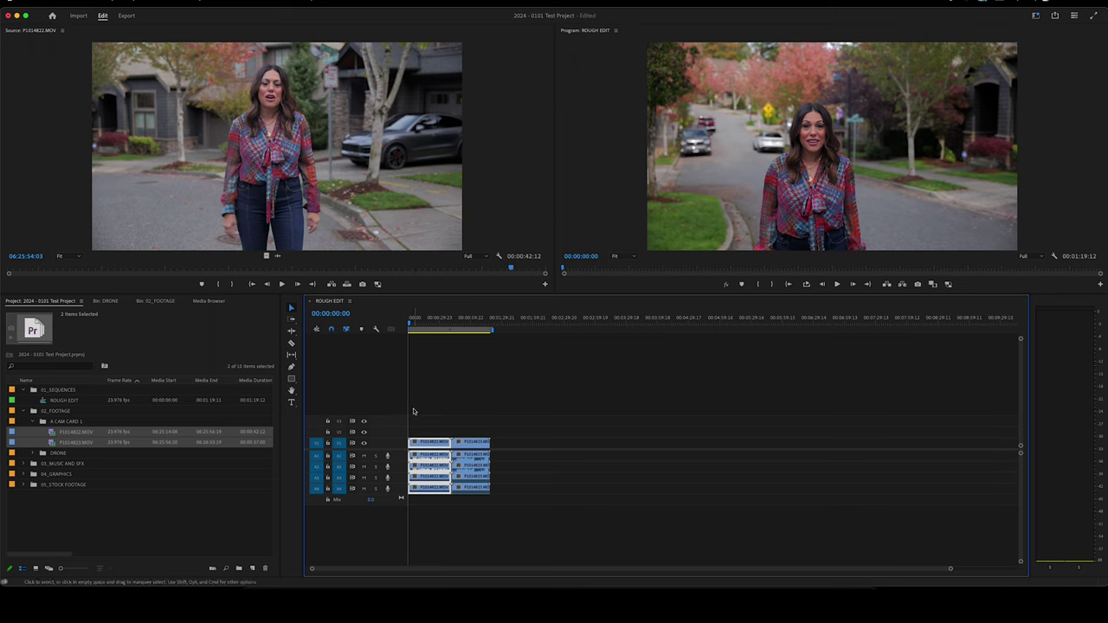
# - Expand all video and audio tracks in ROUGH EDIT and enlarge the timeline scale so both clips span its width
pyautogui.hotkey('shift', '=')
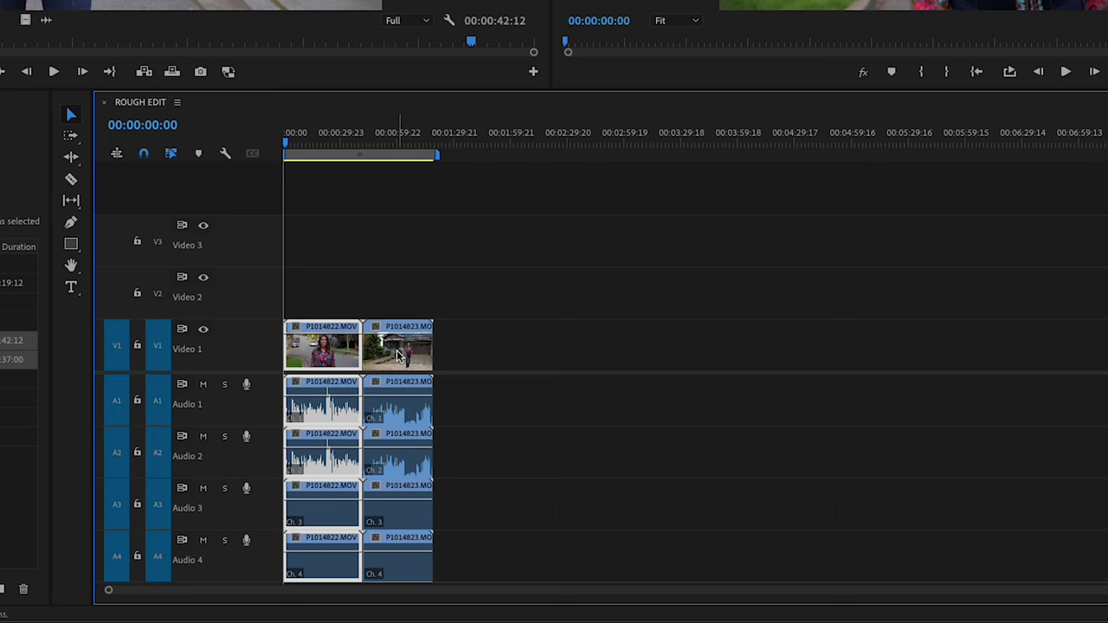
pyautogui.click(441, 466)
pyautogui.click(341, 407)
pyautogui.press('=')
pyautogui.press('=')
pyautogui.press('=')
pyautogui.press('=')
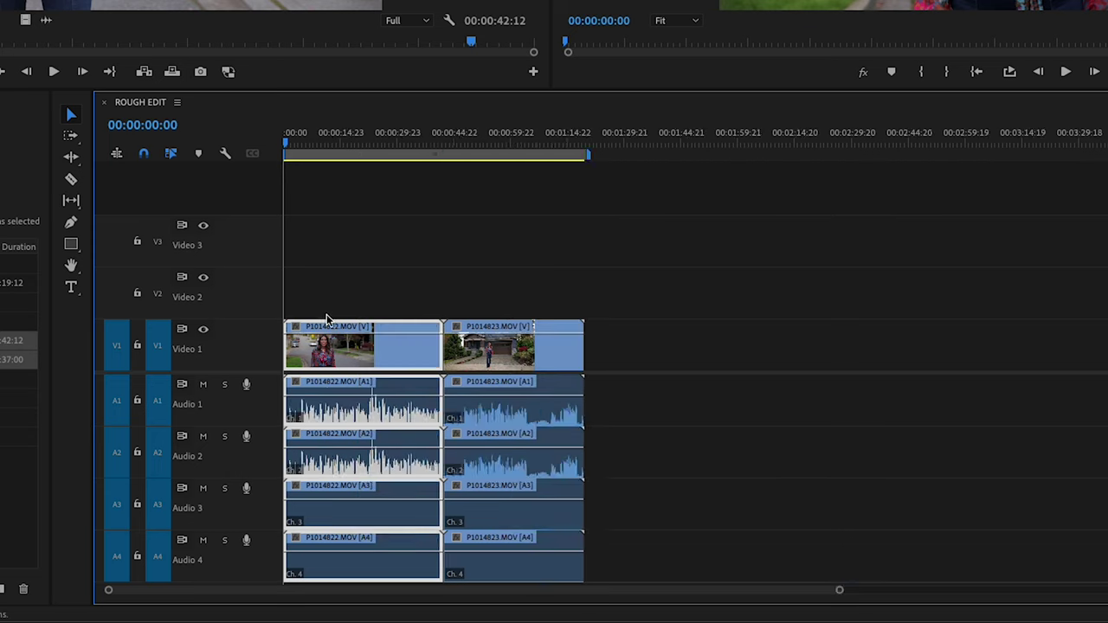
pyautogui.press('-')
pyautogui.press('-')
pyautogui.press('-')
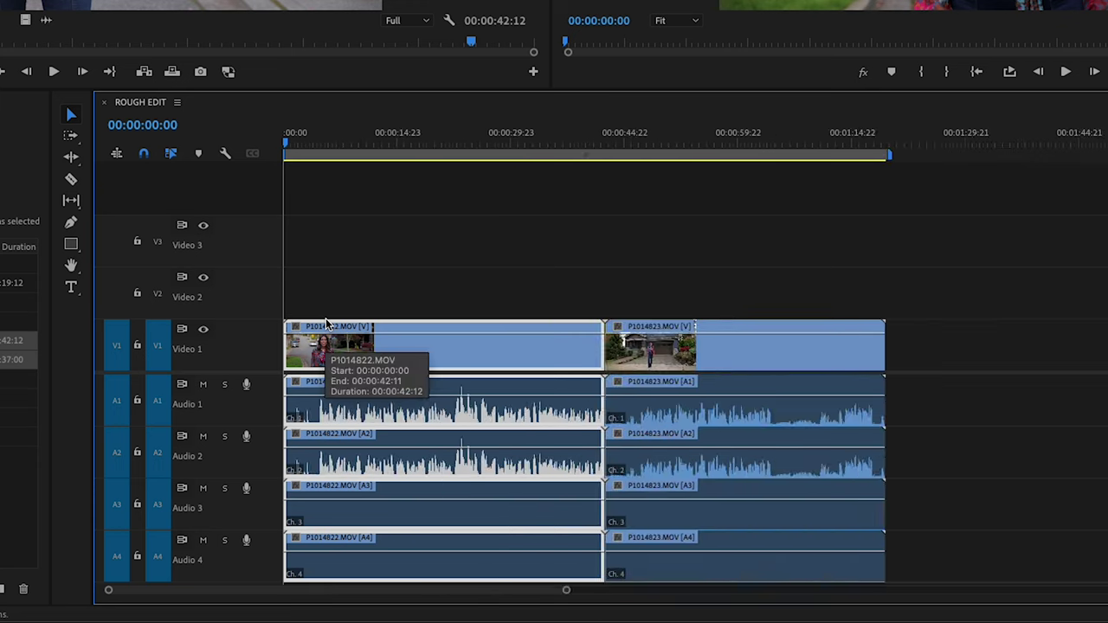
pyautogui.press('=')
pyautogui.press('=')
pyautogui.press('=')
pyautogui.press('-')
pyautogui.press('=')
pyautogui.press('-')
pyautogui.press('-')
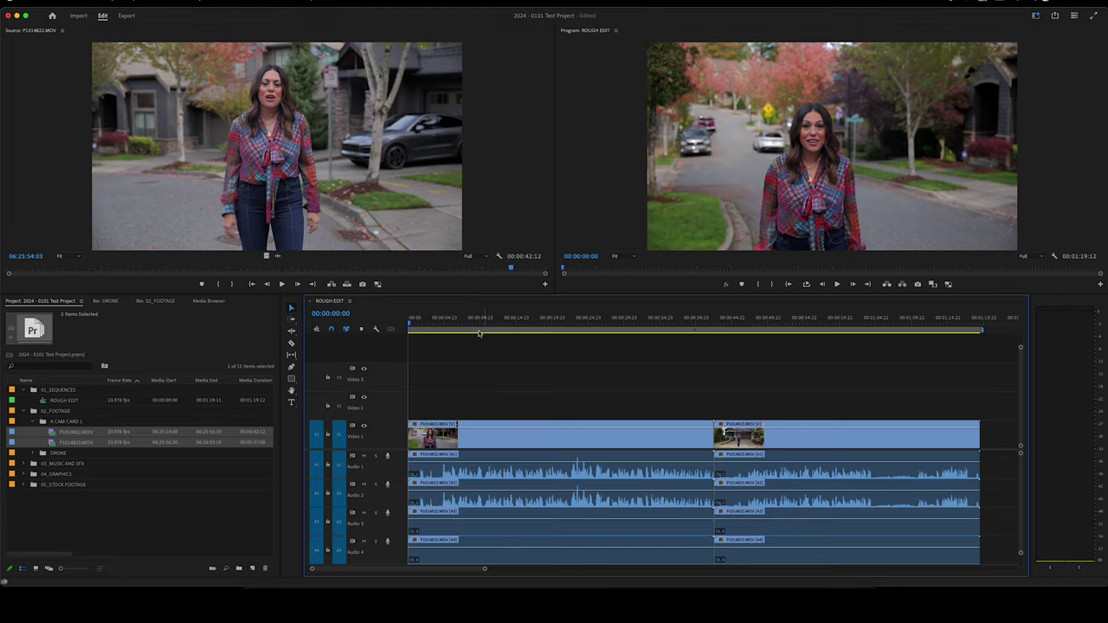
# - Trim the first few seconds off P1014822.MOV from its start edge and undo the trim
pyautogui.click(414, 440)
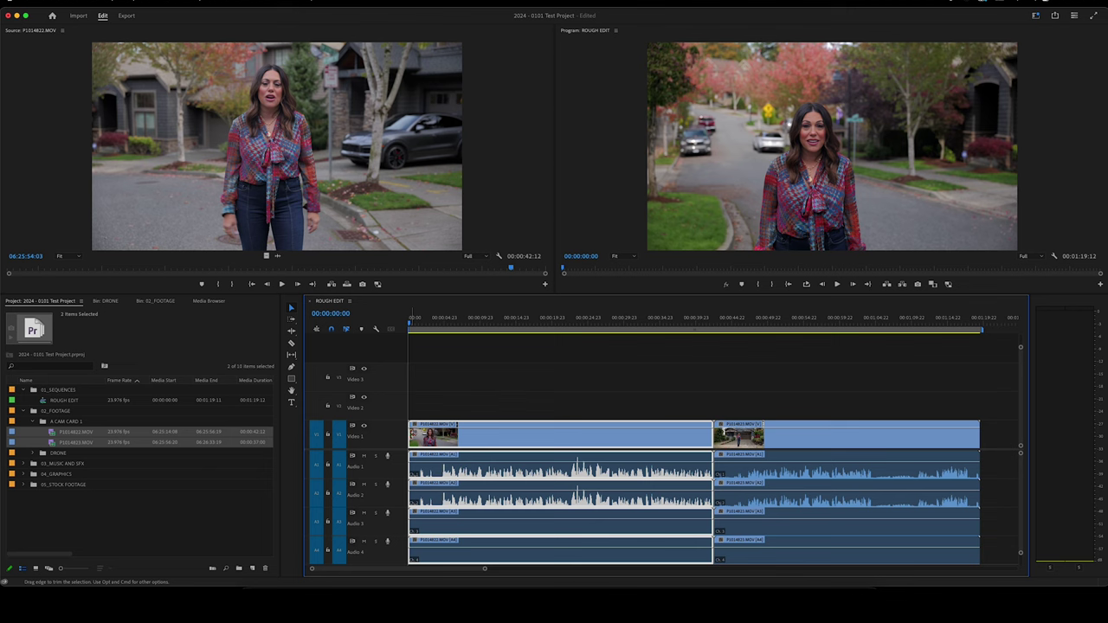
pyautogui.moveTo(413, 435); pyautogui.dragTo(442, 435)
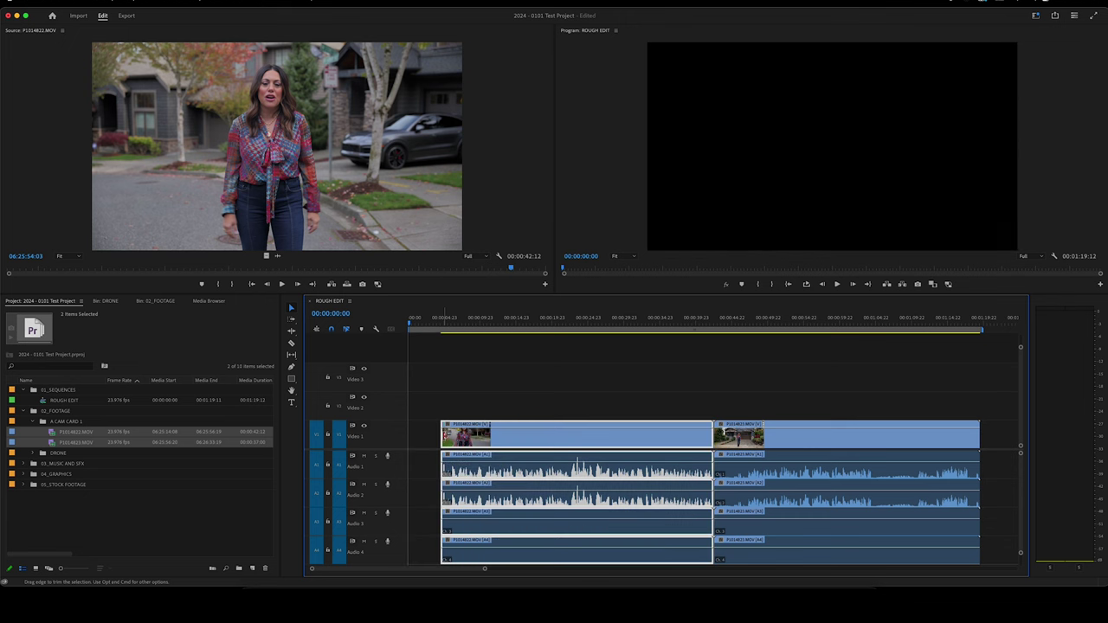
pyautogui.moveTo(413, 334); pyautogui.dragTo(509, 336)
pyautogui.hotkey('ctrl', 'z')
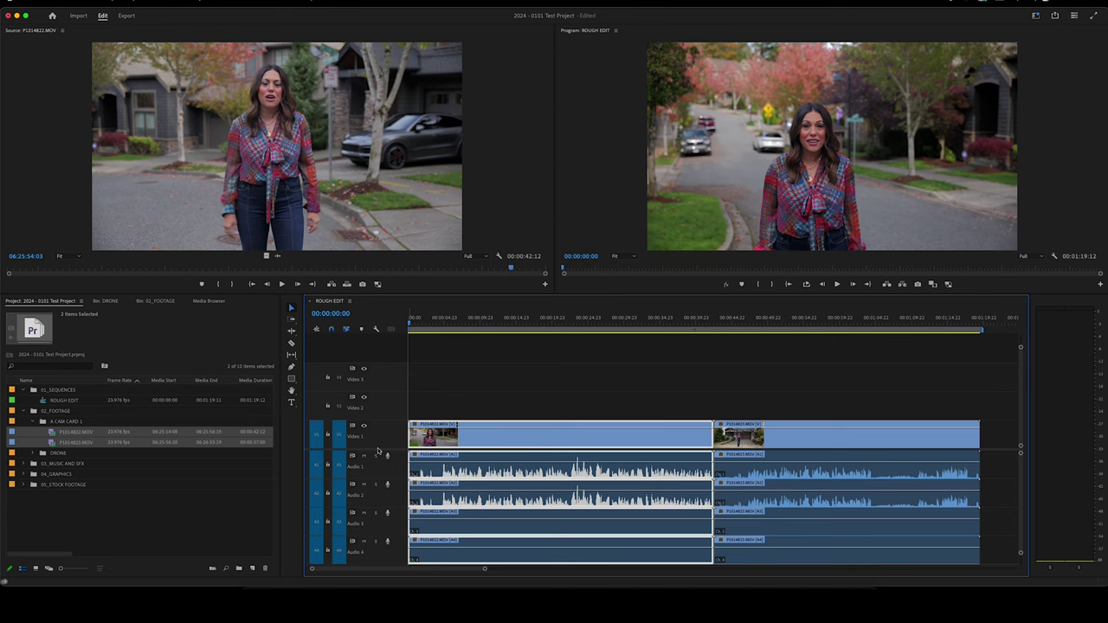
# - Split P1014822.MOV about 4.5 seconds in with the Razor tool and delete the opening piece from all tracks
pyautogui.press('c')
pyautogui.click(442, 453)
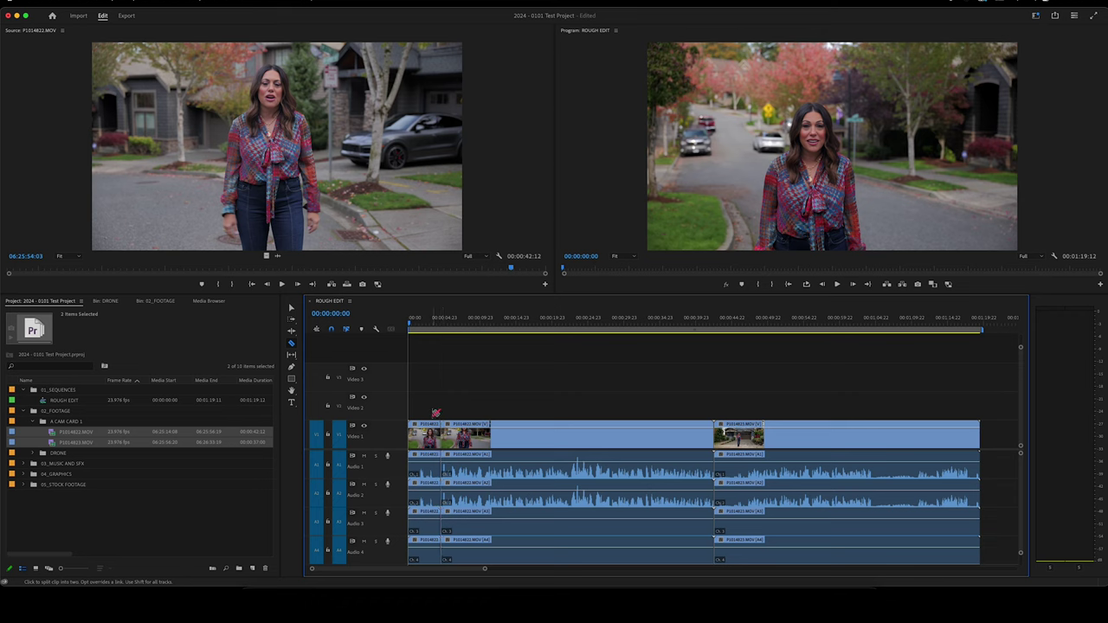
pyautogui.press('v')
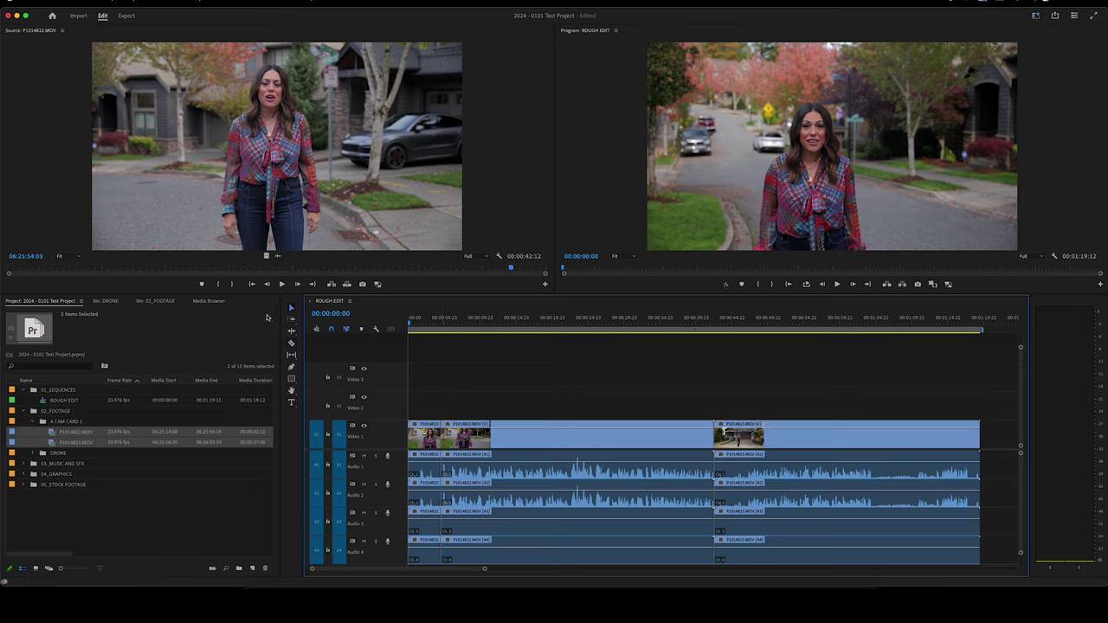
pyautogui.moveTo(435, 385); pyautogui.dragTo(416, 554)
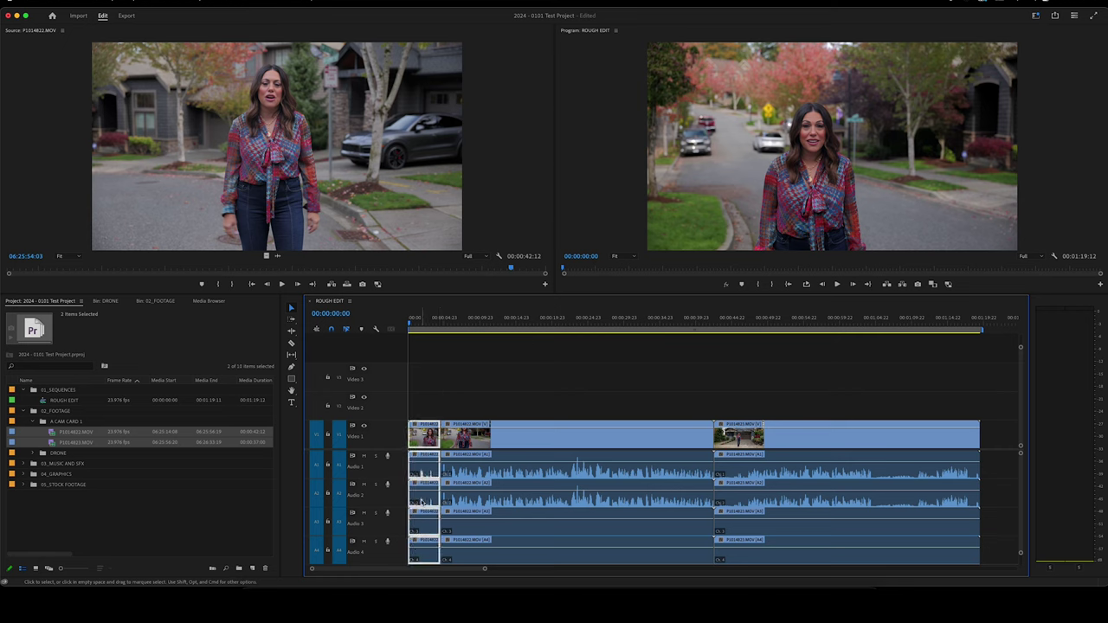
pyautogui.press('Delete')
# - Close the gap at the start of the timeline and select the remaining part of P1014822.MOV
pyautogui.click(423, 437)
pyautogui.click(420, 431)
pyautogui.click(423, 437)
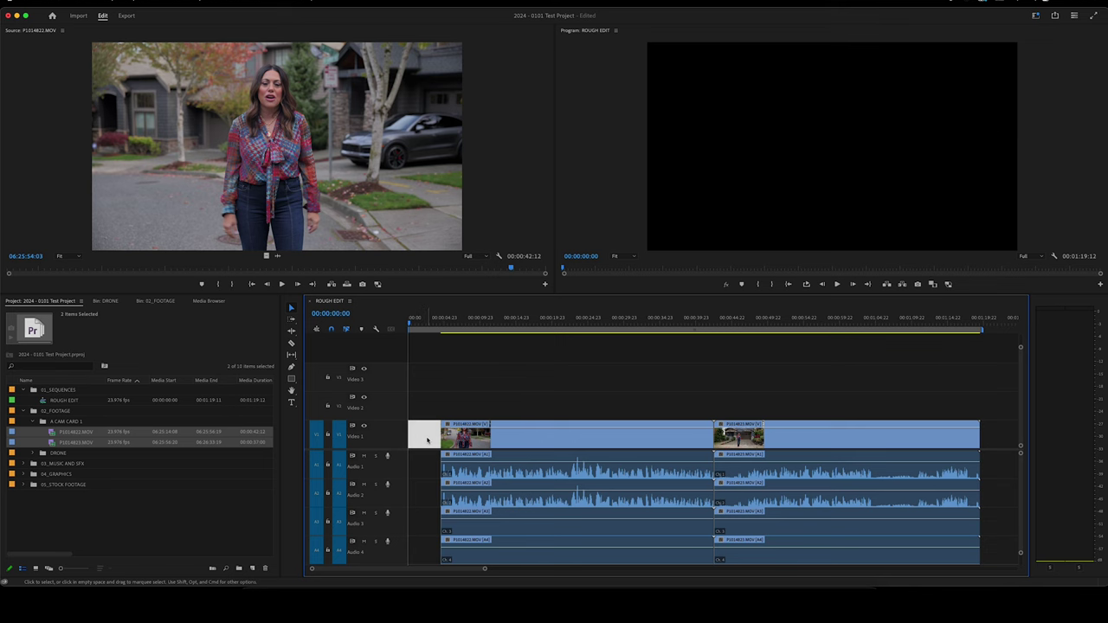
pyautogui.press('Delete')
pyautogui.click(432, 437)
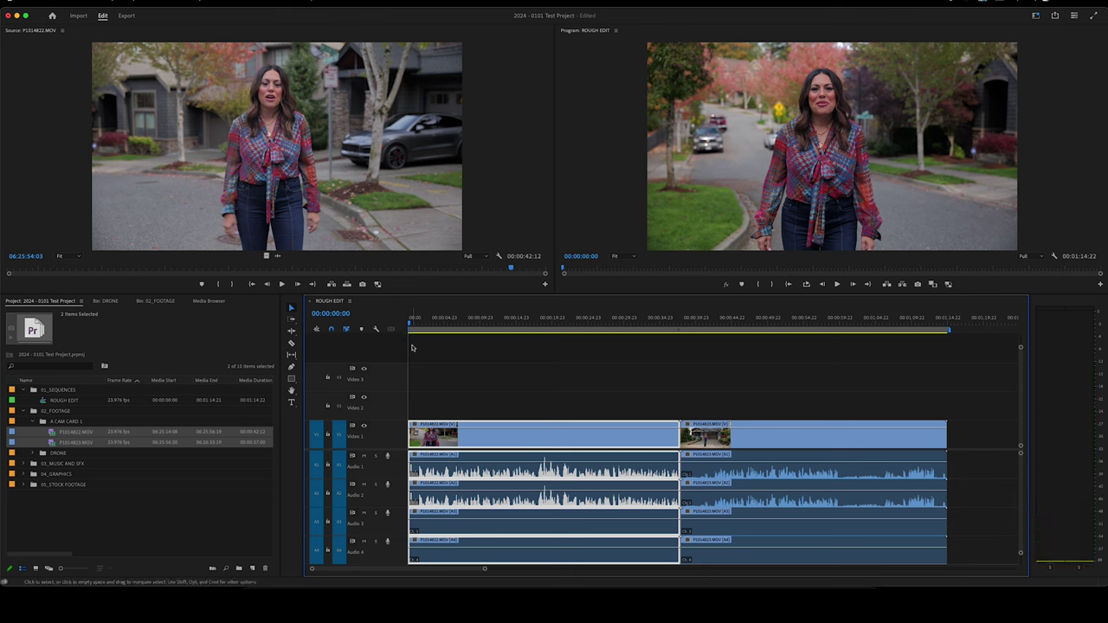
# - Split P1014822.MOV with the Razor tool at 00:00:05:20 and at about 00:00:18:00
pyautogui.moveTo(413, 320); pyautogui.dragTo(470, 323)
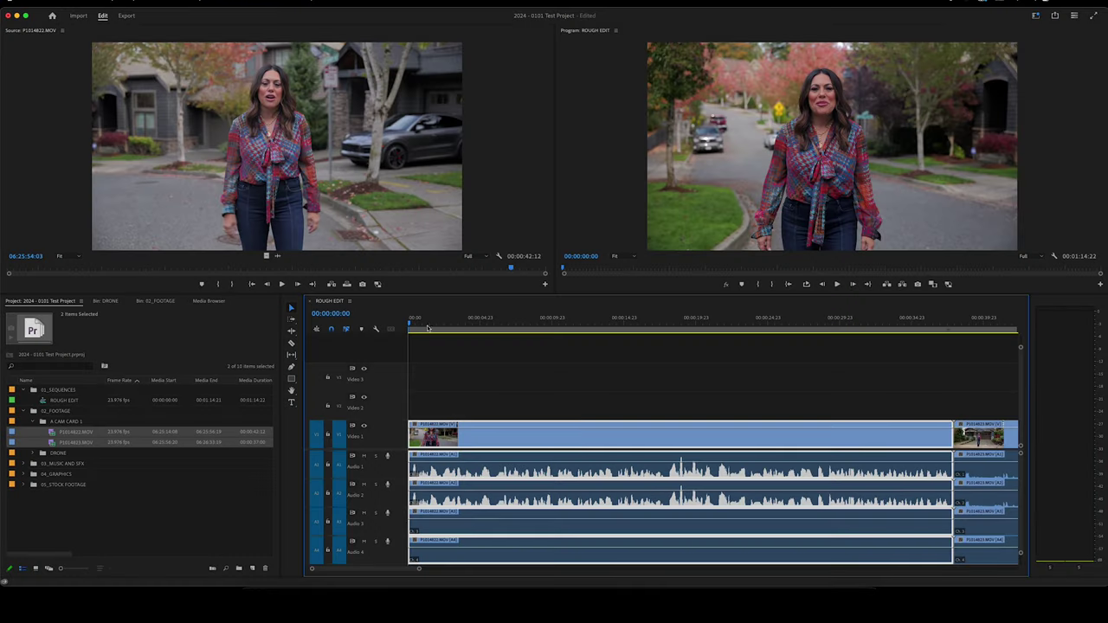
pyautogui.moveTo(411, 323); pyautogui.dragTo(492, 327)
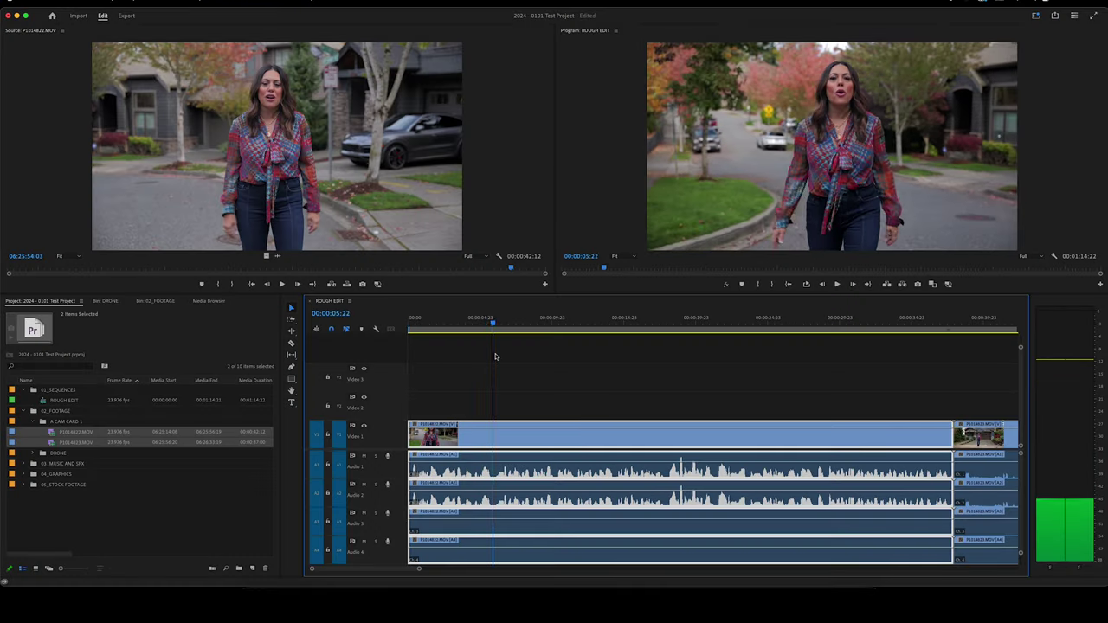
pyautogui.press('c')
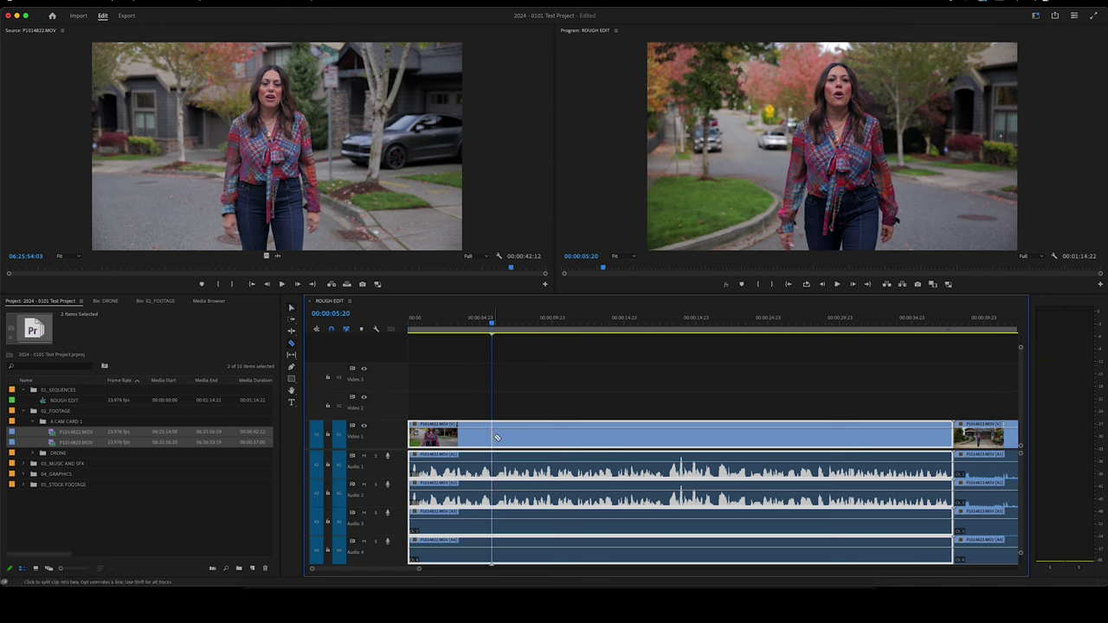
pyautogui.click(494, 437)
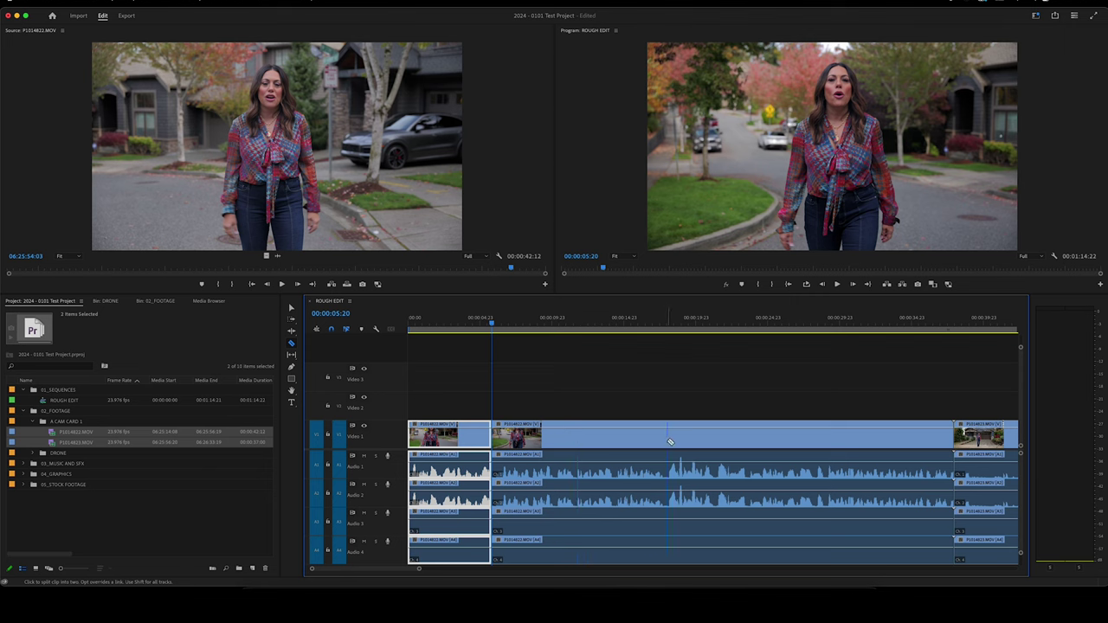
pyautogui.click(667, 442)
pyautogui.press('v')
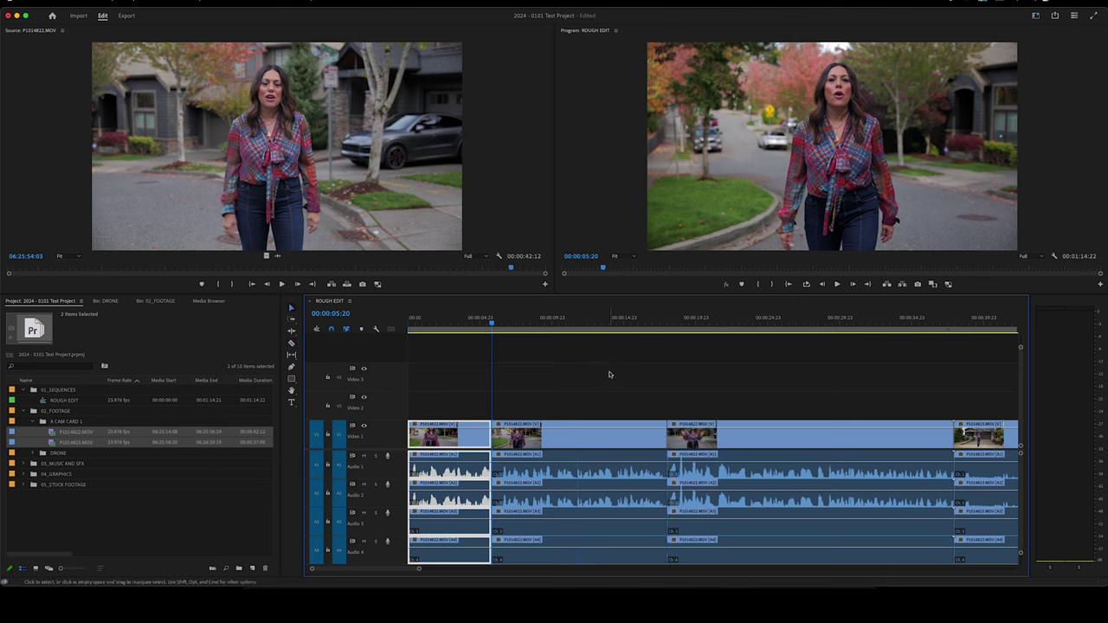
# - Remove the section between the two cuts together with its gap and play back across the join
pyautogui.moveTo(608, 368); pyautogui.dragTo(539, 544)
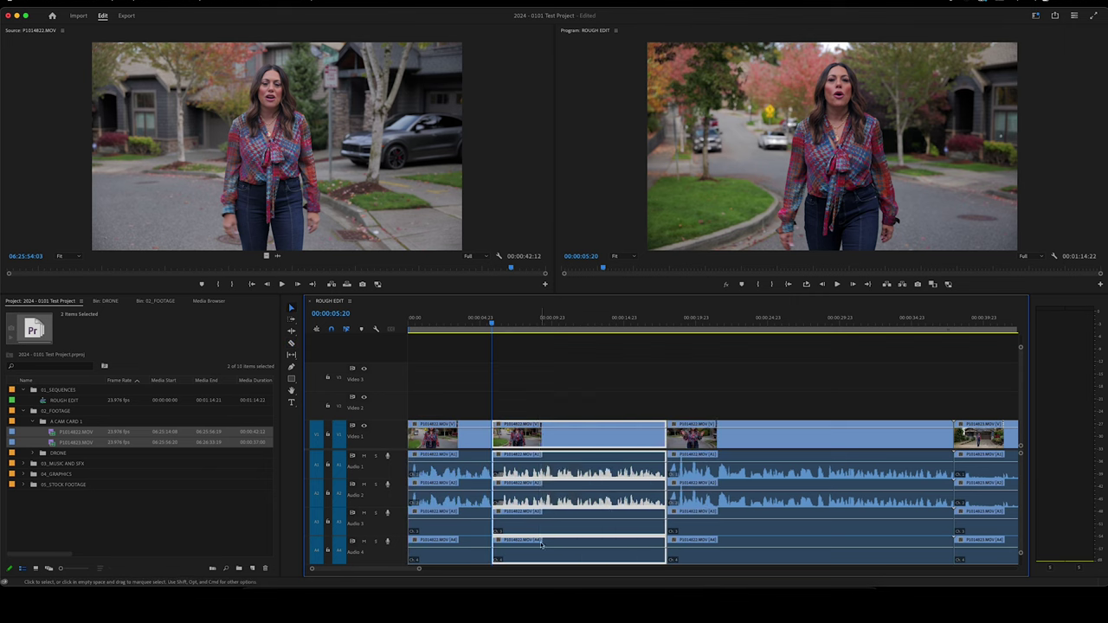
pyautogui.press('Delete')
pyautogui.click(568, 434)
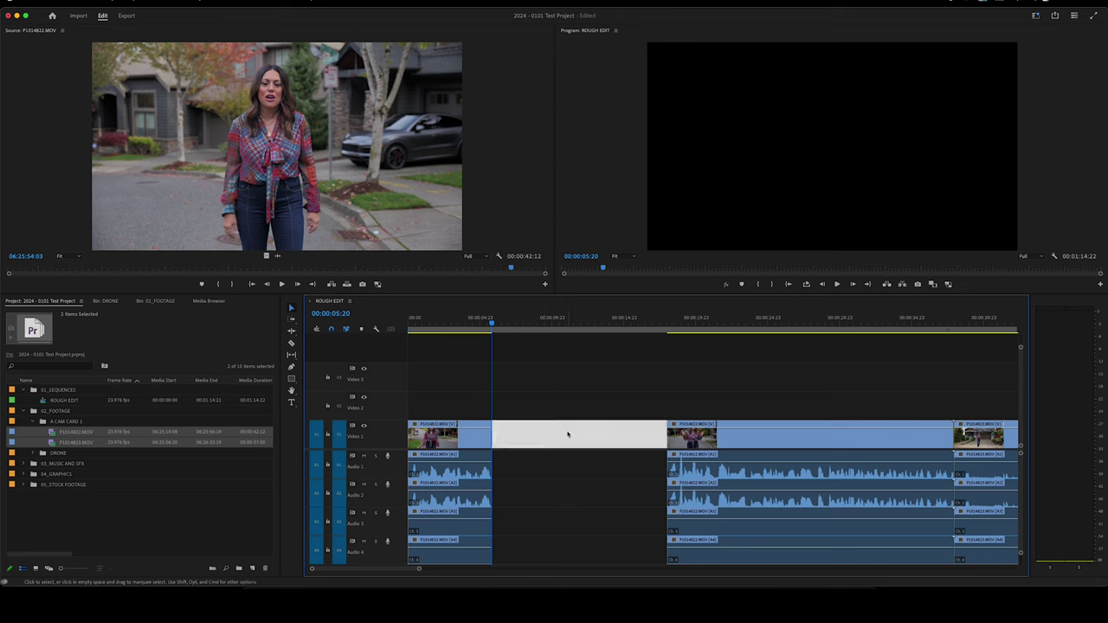
pyautogui.press('Delete')
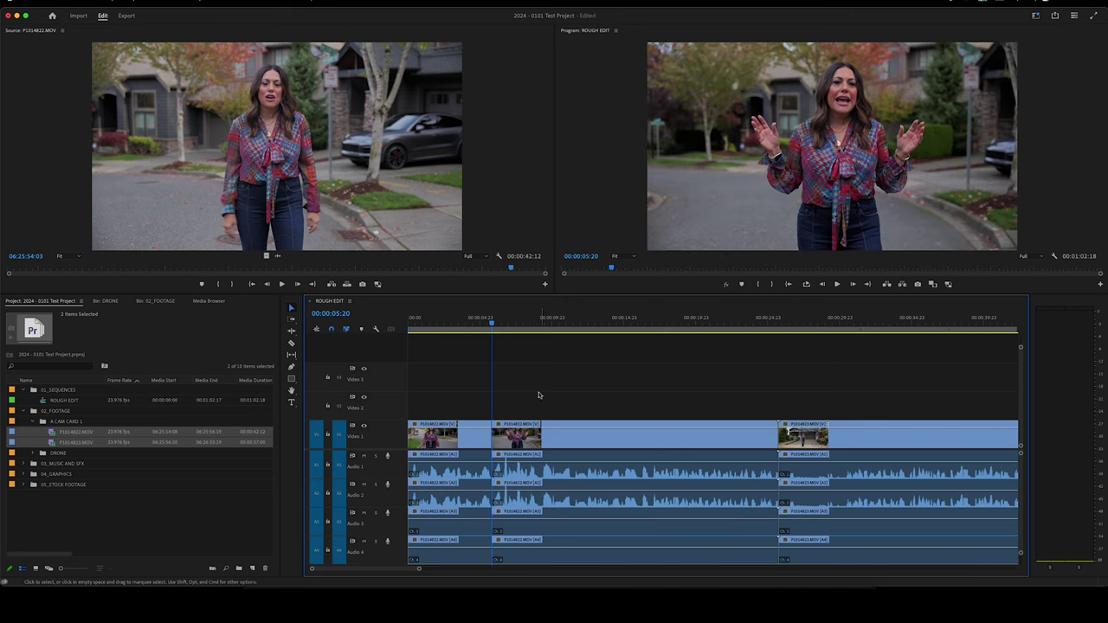
pyautogui.press('space')
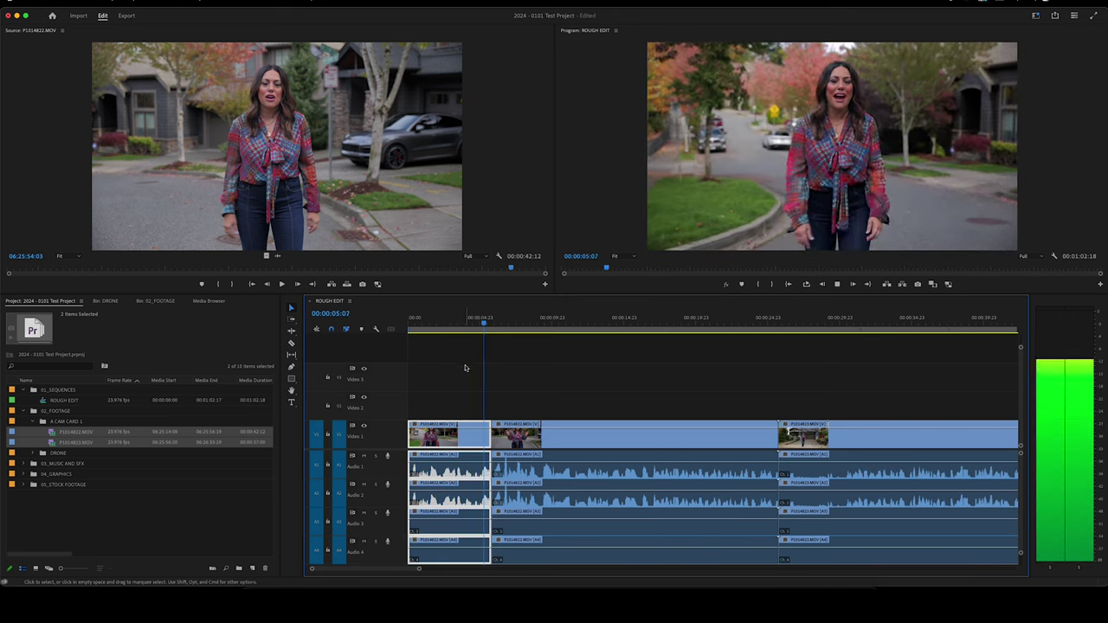
pyautogui.press('space')
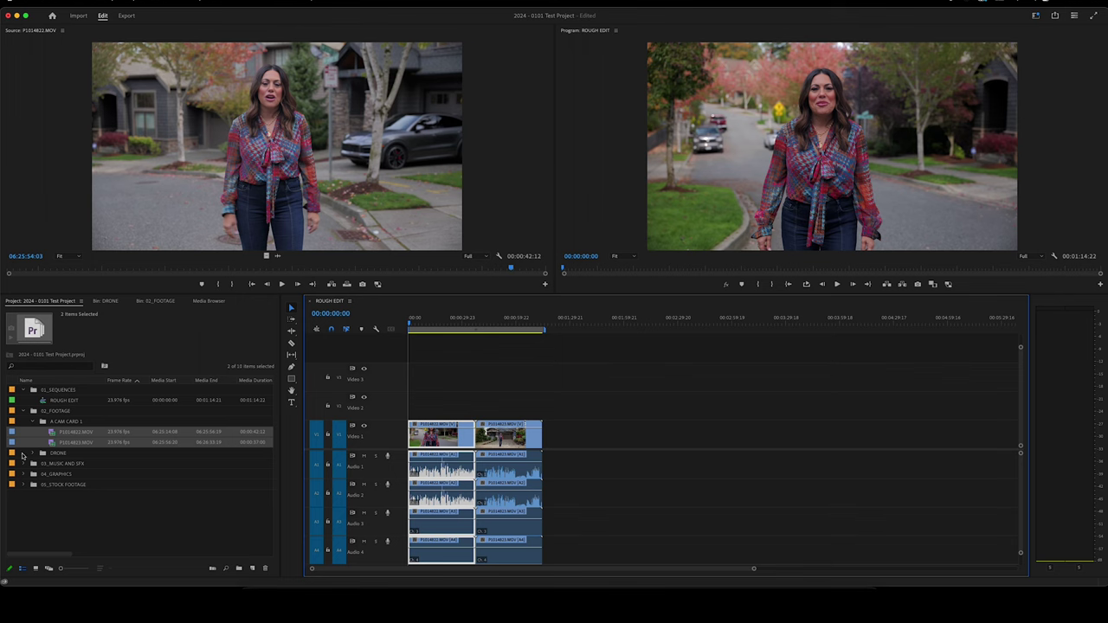
# - Switch to Finder and import LiQWYD - Young Love.mp3 from the 02_Music and SFX folder into the 03_MUSIC AND SFX bin
pyautogui.click(253, 602)
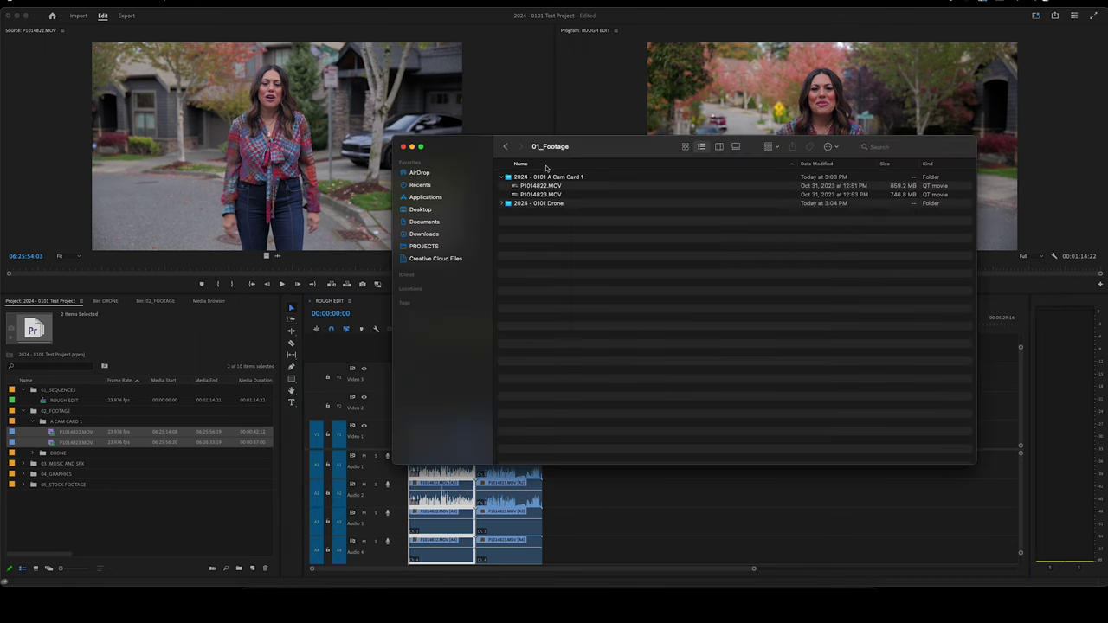
pyautogui.click(506, 147)
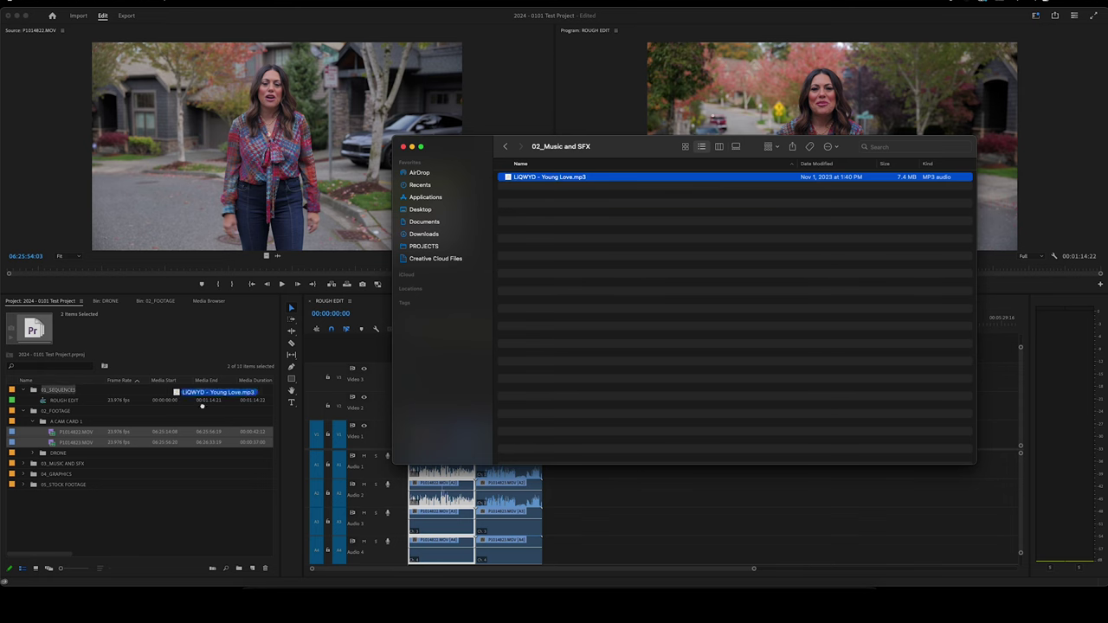
pyautogui.moveTo(202, 404); pyautogui.dragTo(75, 465)
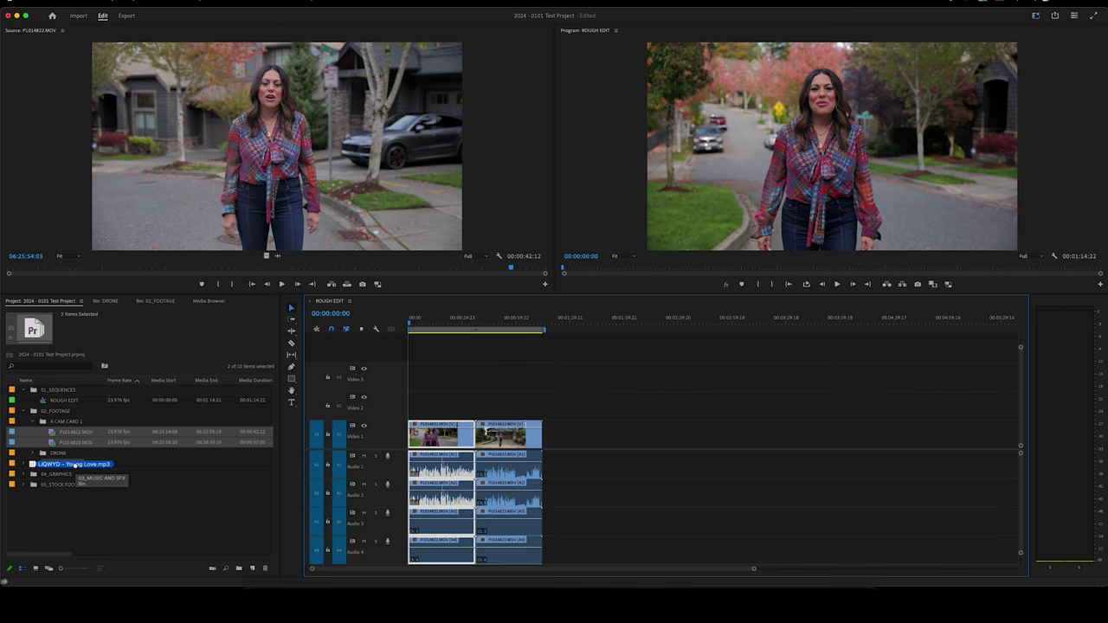
# - Open the 03_MUSIC AND SFX bin and load LiQWYD - Young Love.mp3 into the source monitor
pyautogui.doubleClick(52, 464)
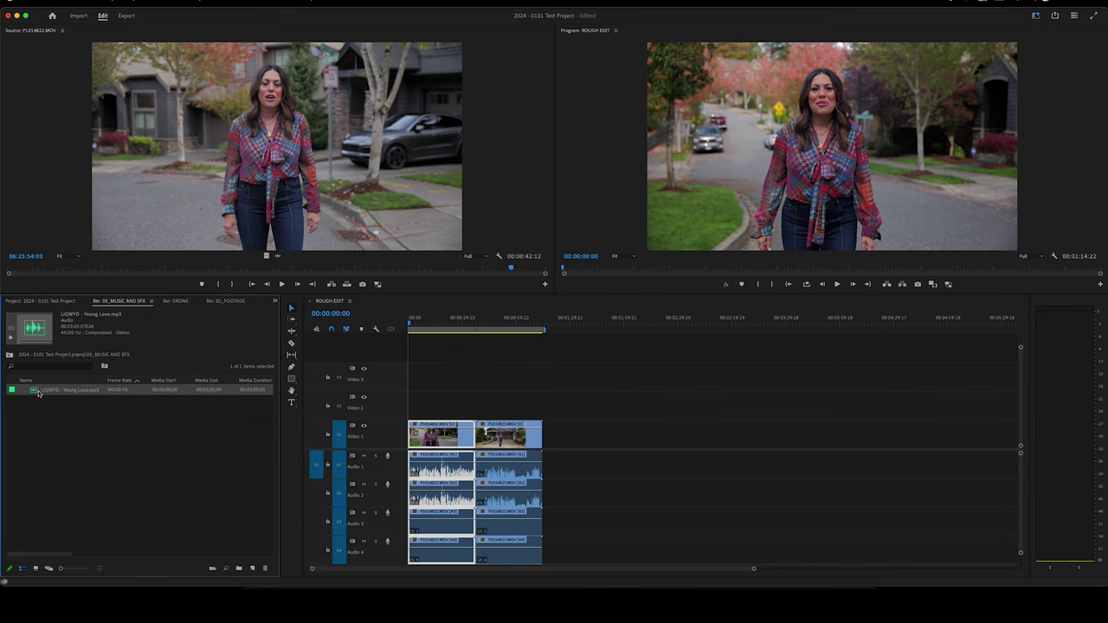
pyautogui.doubleClick(38, 391)
pyautogui.moveTo(49, 161); pyautogui.dragTo(68, 192)
# - Unlink the audio and video of both clips and delete their extra audio from Audio 2, Audio 3 and Audio 4
pyautogui.moveTo(589, 470); pyautogui.dragTo(437, 553)
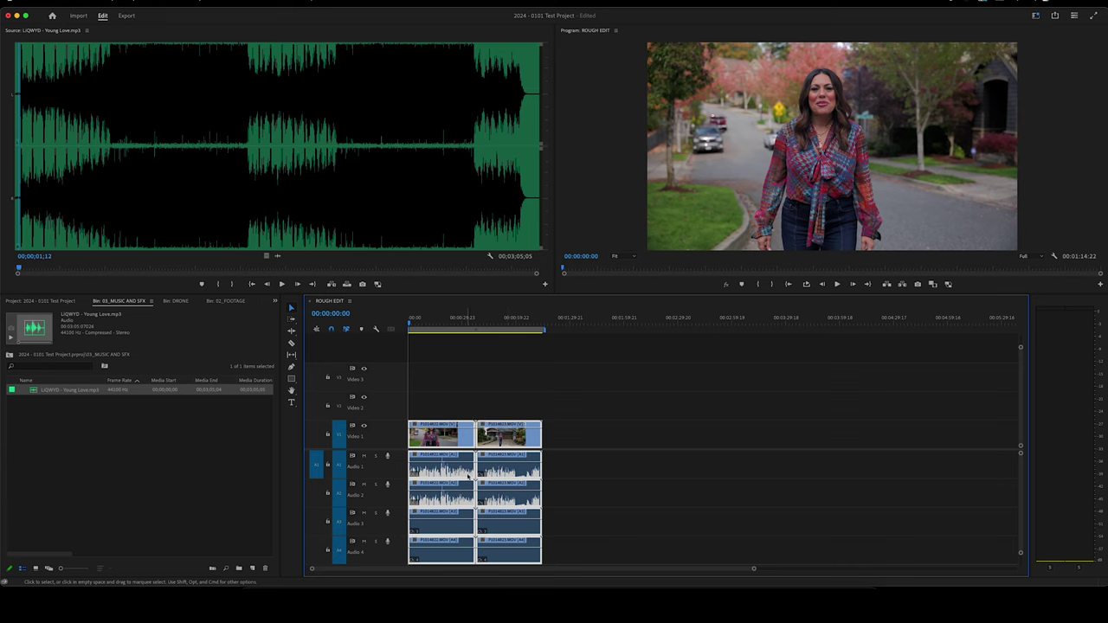
pyautogui.moveTo(583, 465); pyautogui.dragTo(454, 535)
pyautogui.press('super+l')
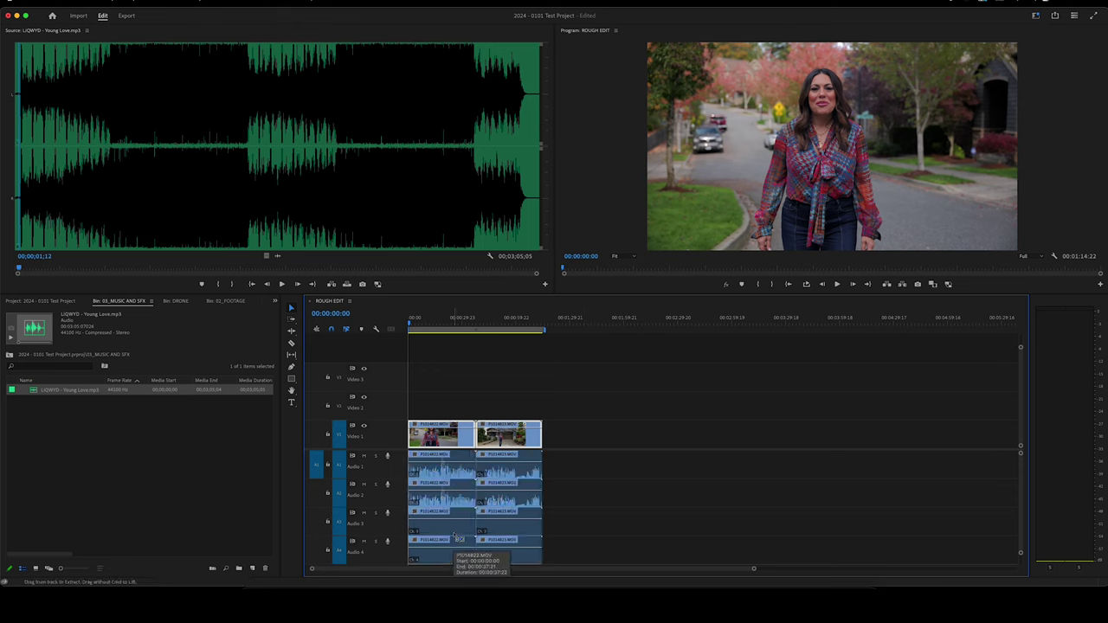
pyautogui.press('Delete')
pyautogui.moveTo(415, 320)
pyautogui.mouseDown()
pyautogui.moveTo(451, 323)
pyautogui.moveTo(415, 324)
pyautogui.mouseUp()
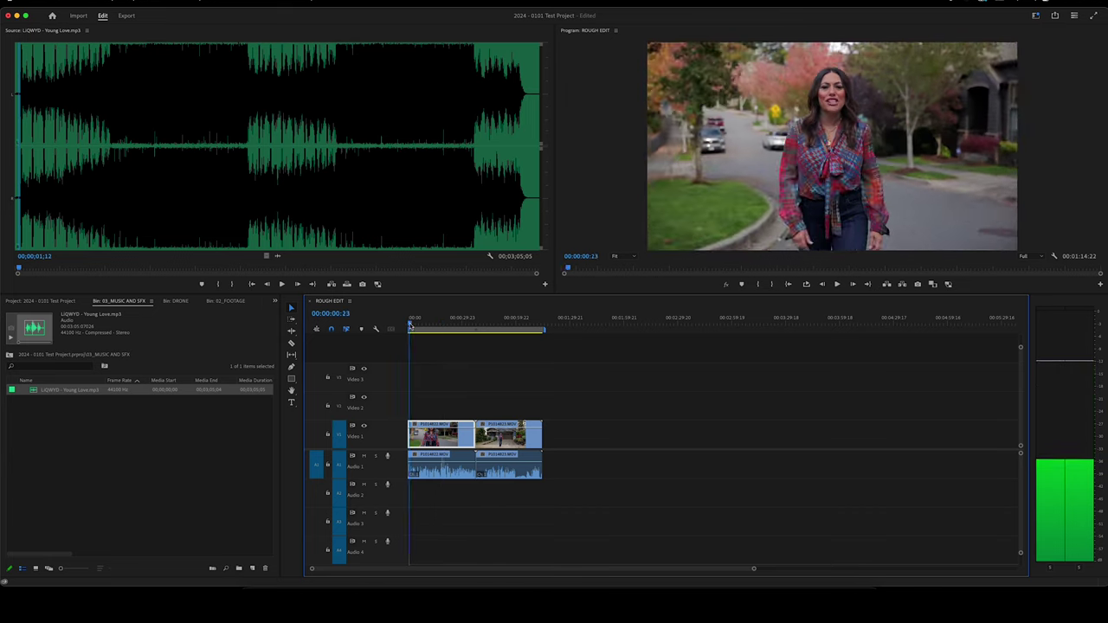
# - Place LiQWYD - Young Love.mp3 on Audio 2 at the sequence start and trim about two seconds off its beginning
pyautogui.moveTo(651, 391); pyautogui.dragTo(420, 502)
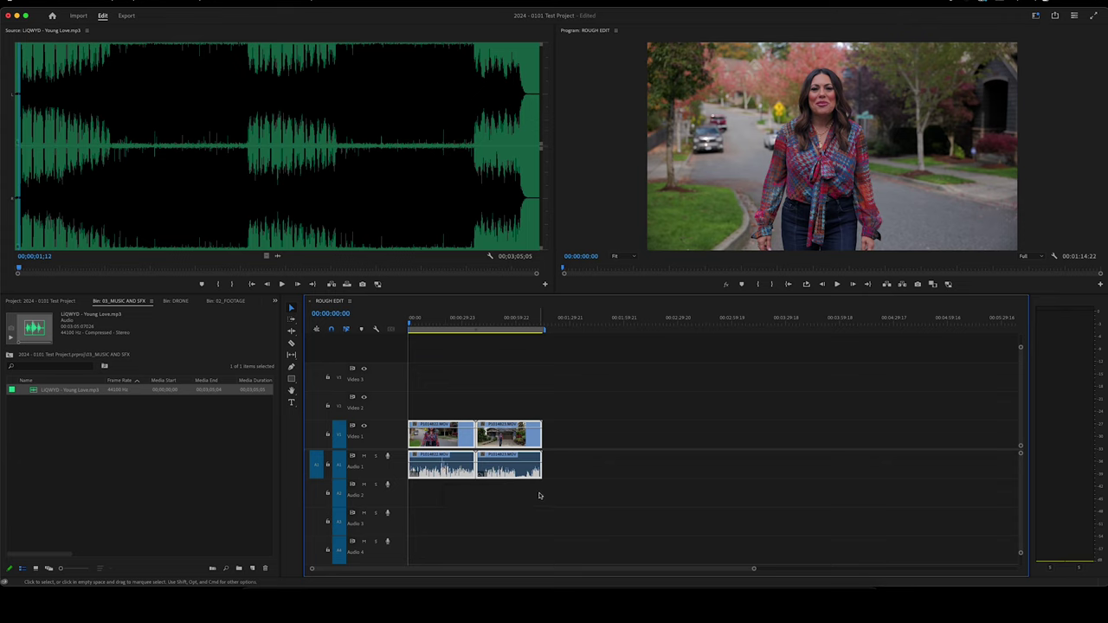
pyautogui.click(541, 504)
pyautogui.click(33, 390)
pyautogui.moveTo(39, 393); pyautogui.dragTo(411, 502)
pyautogui.press('=')
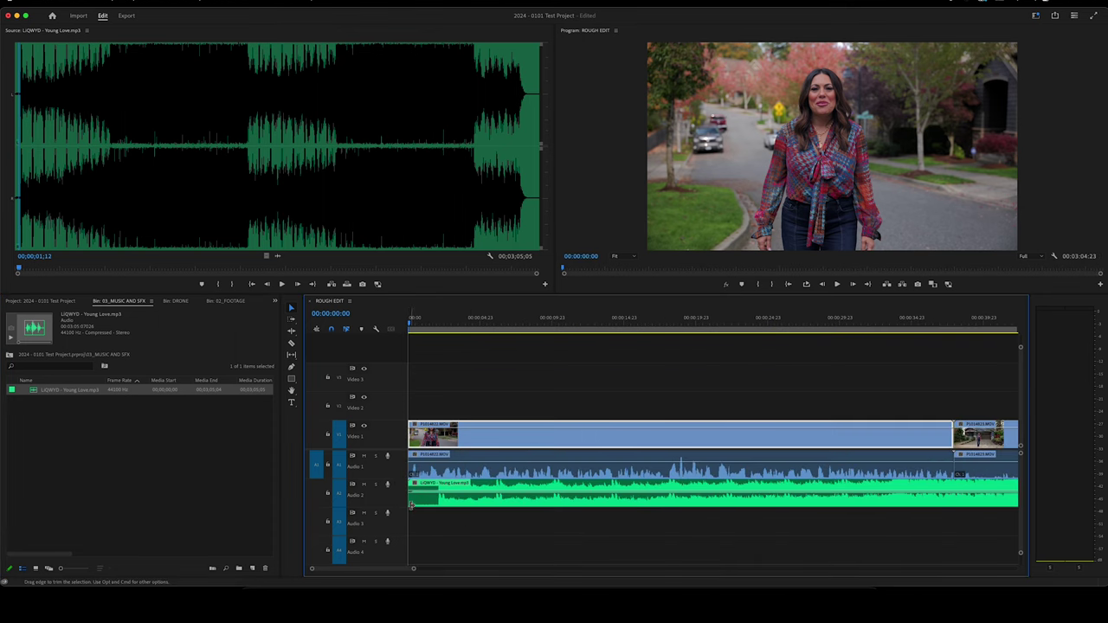
pyautogui.moveTo(412, 502)
pyautogui.mouseDown()
pyautogui.moveTo(443, 499)
pyautogui.moveTo(421, 509)
pyautogui.mouseUp()
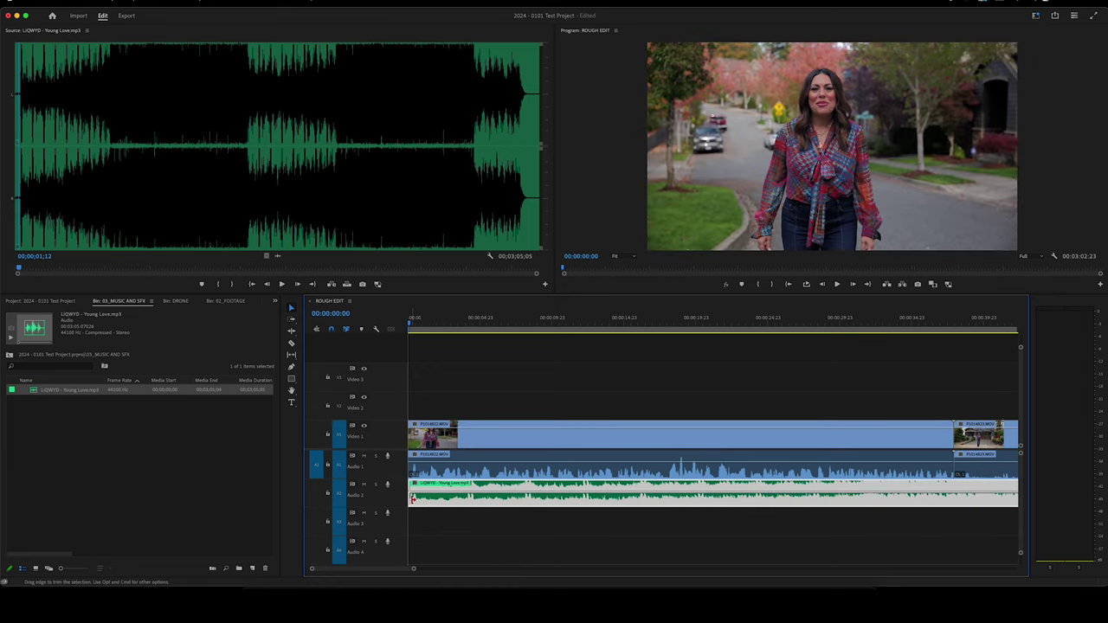
# - Solo the music track and the dialogue track in turn and play each back to compare their audio levels
pyautogui.press('space')
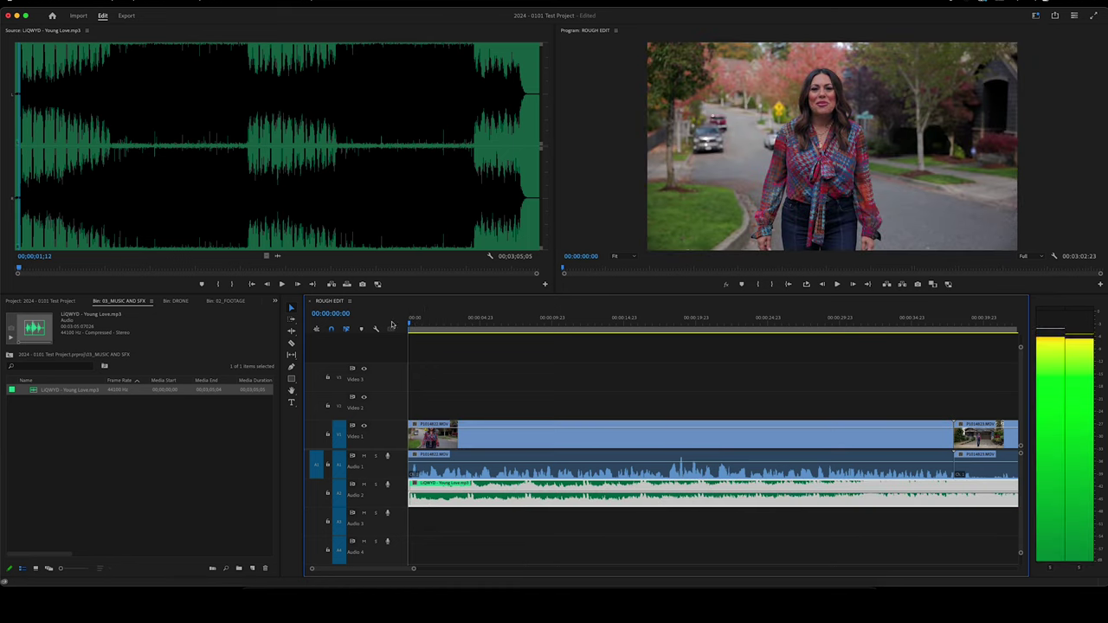
pyautogui.press('space')
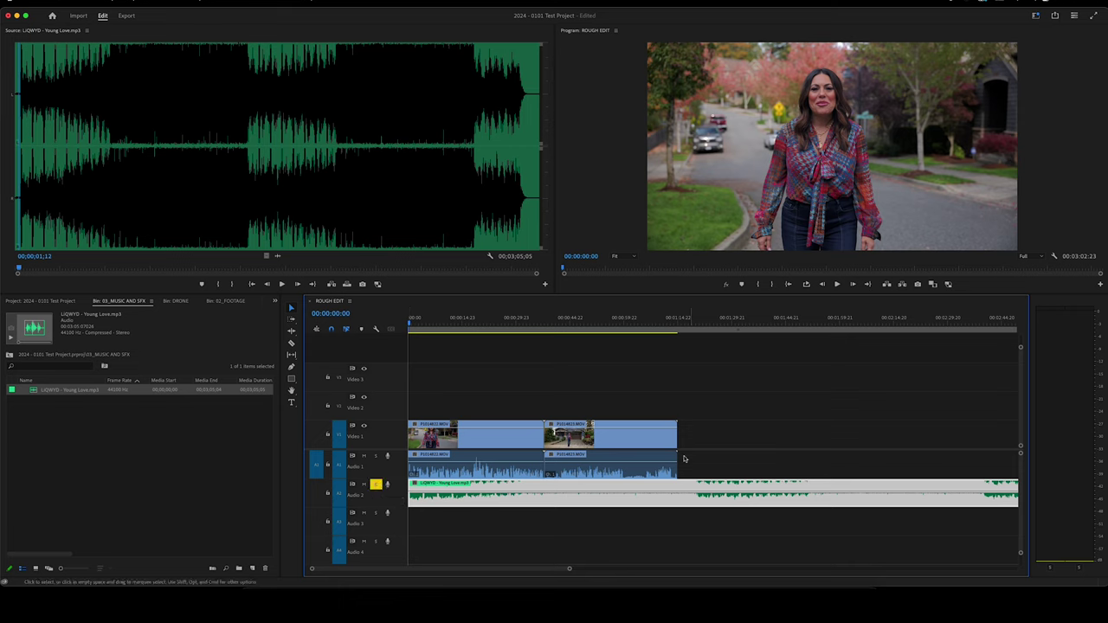
pyautogui.click(486, 459)
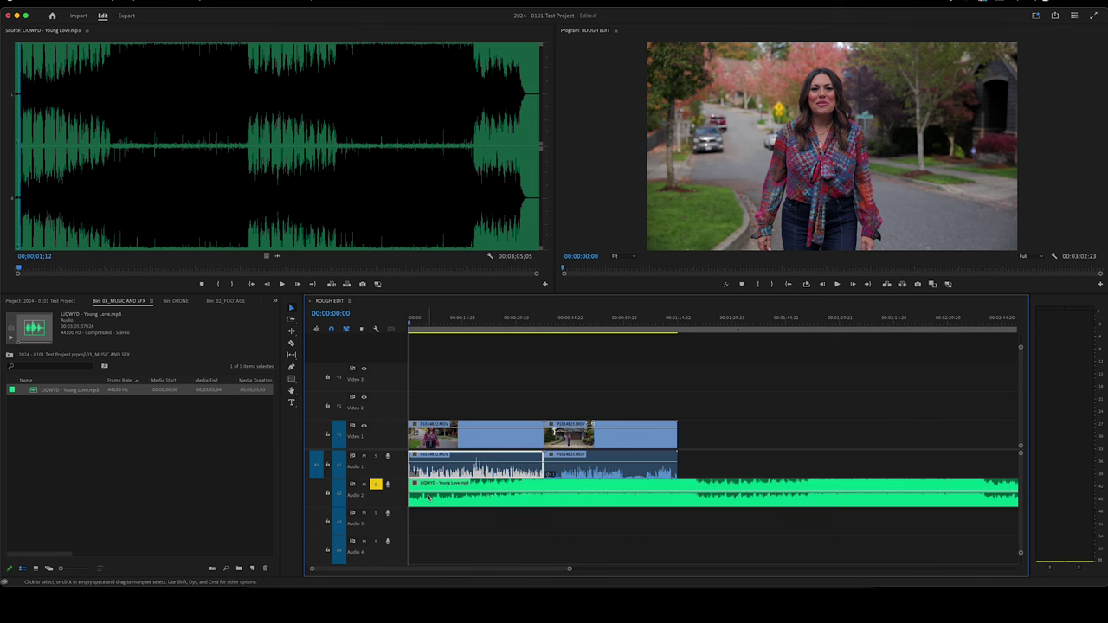
pyautogui.click(427, 497)
pyautogui.press('space')
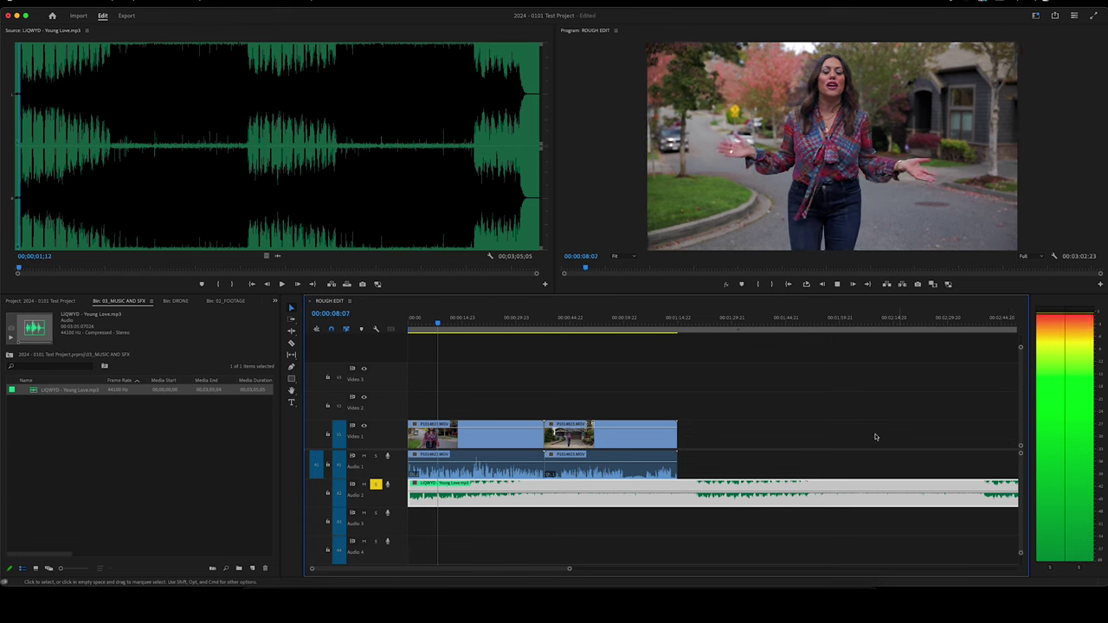
pyautogui.press('space')
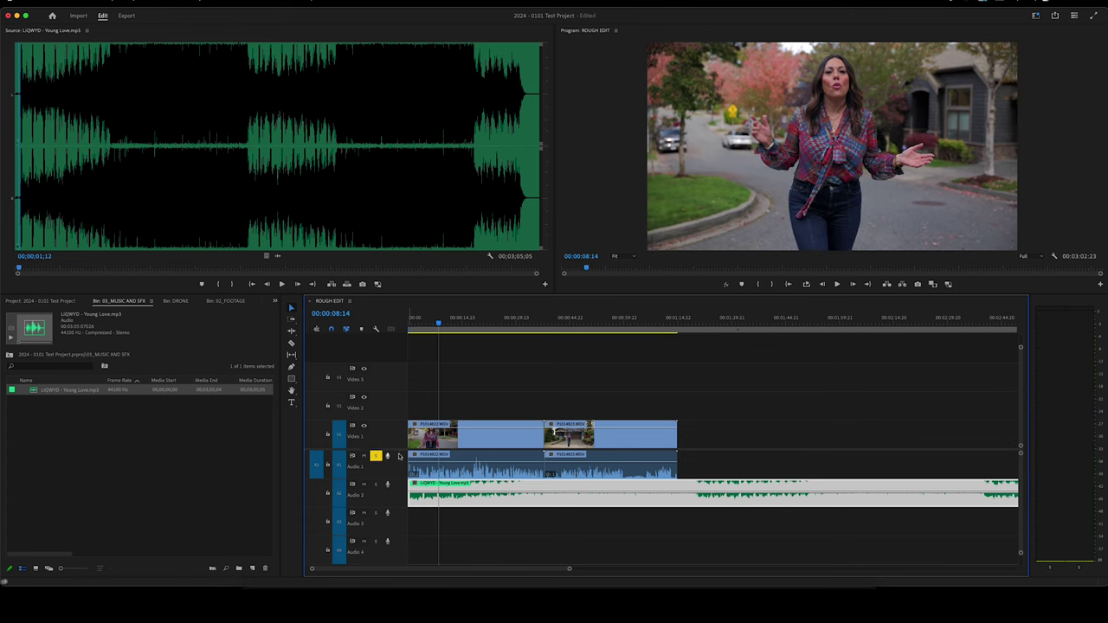
pyautogui.press('space')
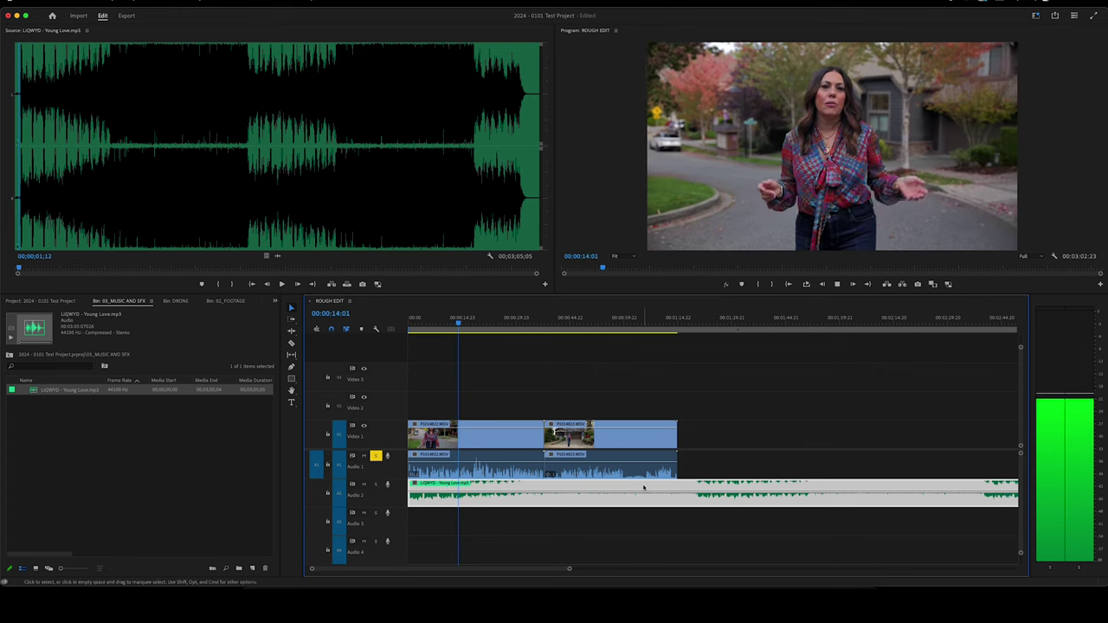
pyautogui.press('space')
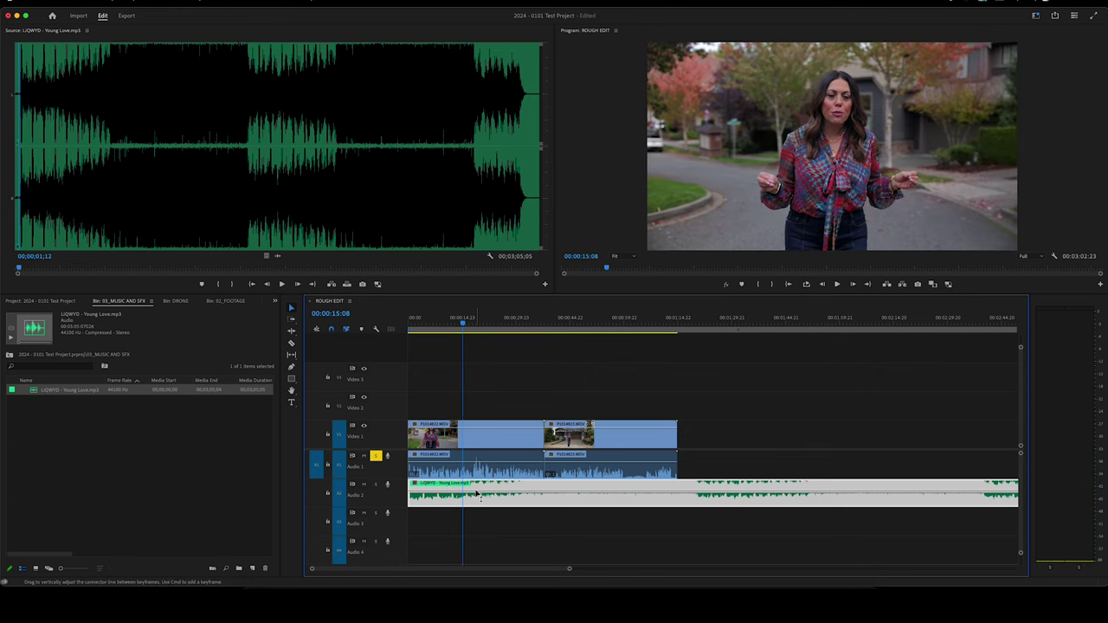
# - Lower the volume of the music clip on Audio 2 and cut away the part beyond the video's end
pyautogui.moveTo(484, 492); pyautogui.dragTo(486, 498)
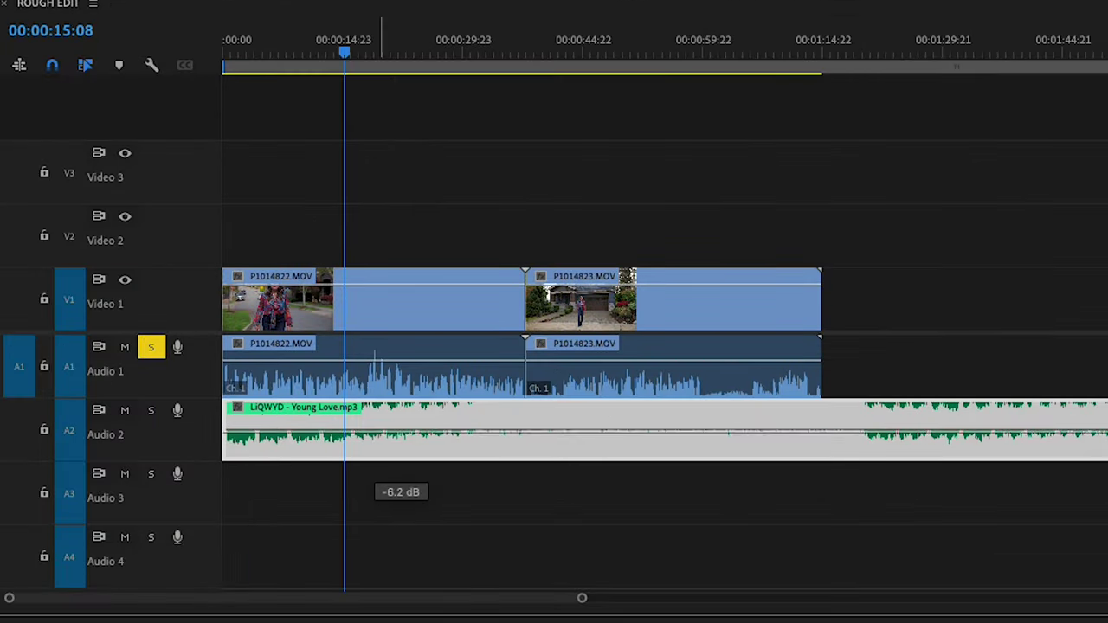
pyautogui.moveTo(394, 440); pyautogui.dragTo(376, 448)
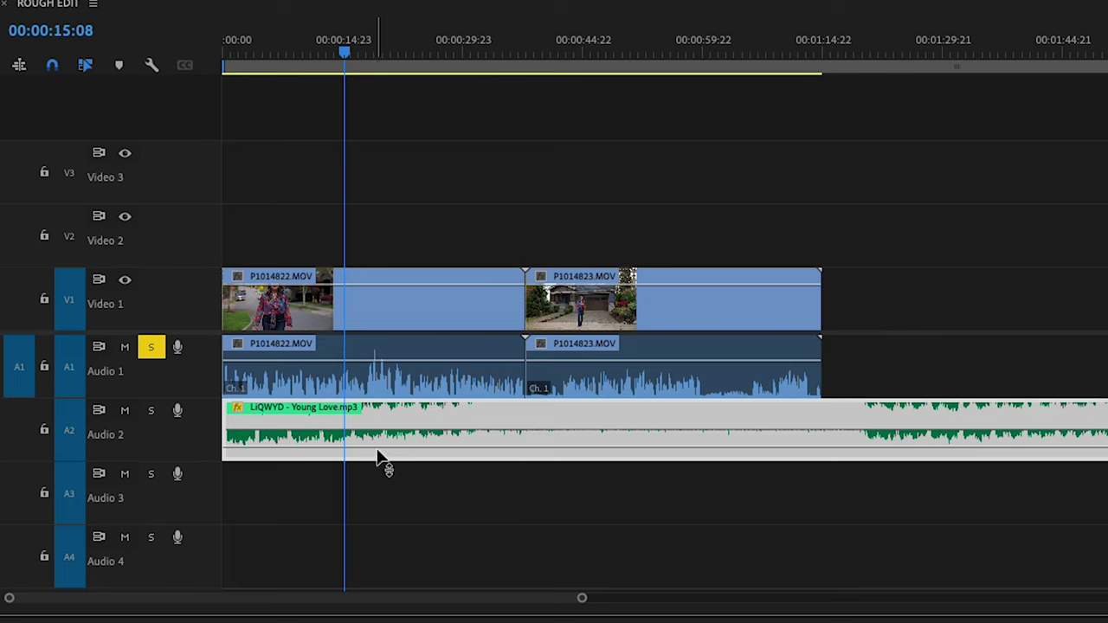
pyautogui.press('c')
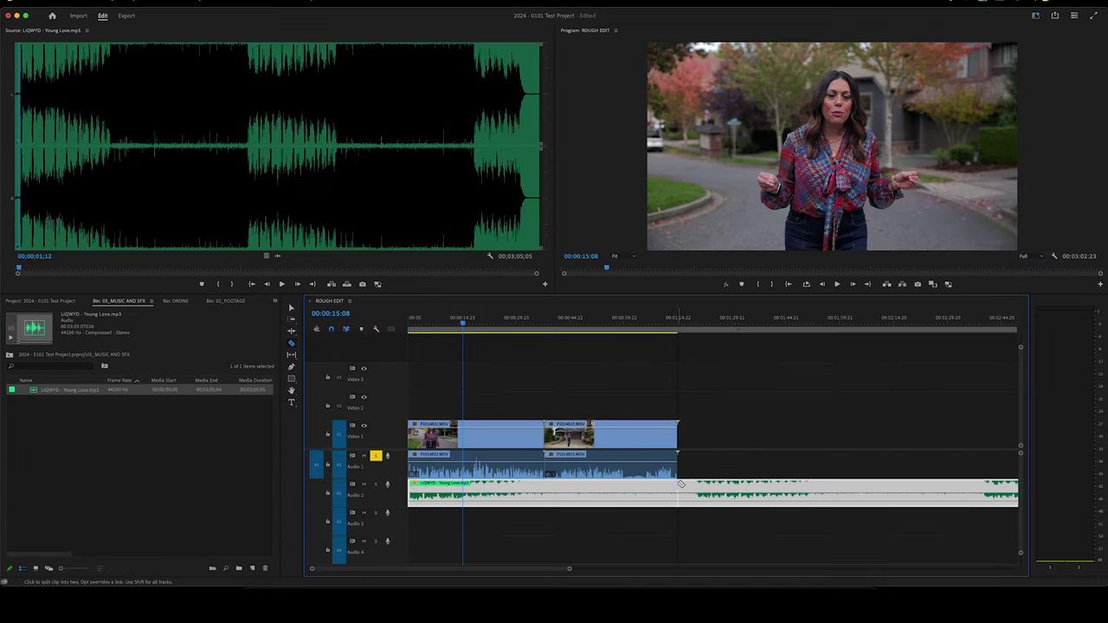
pyautogui.click(680, 484)
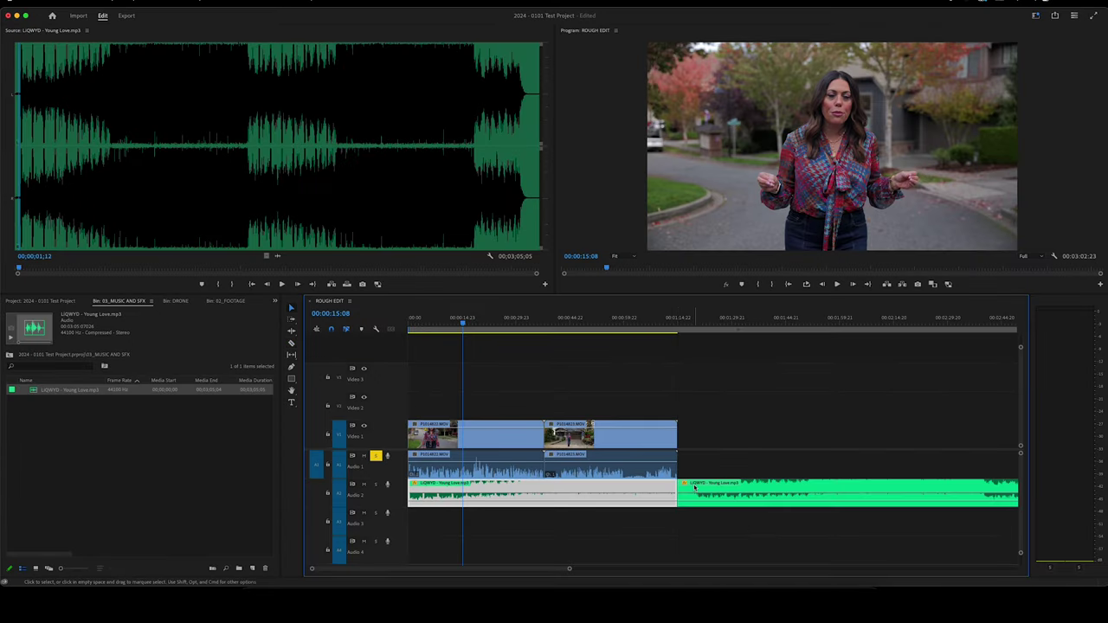
pyautogui.click(695, 488)
pyautogui.press('Delete')
# - Play the sequence from the start, soloing the music and dialogue tracks to check the levels
pyautogui.press('Home')
pyautogui.press('space')
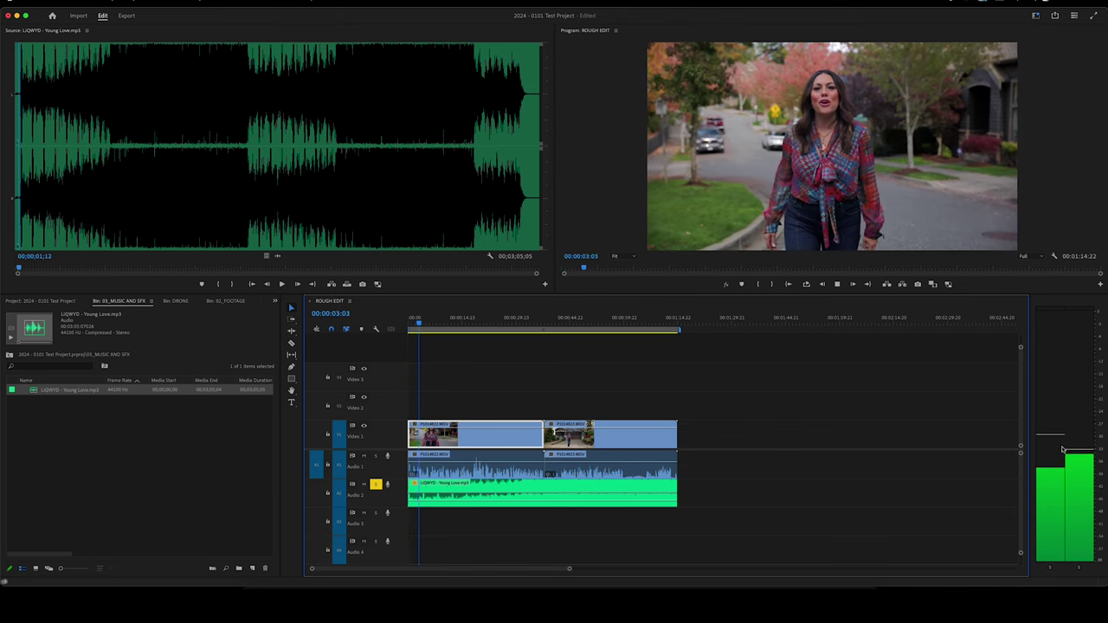
pyautogui.click(376, 456)
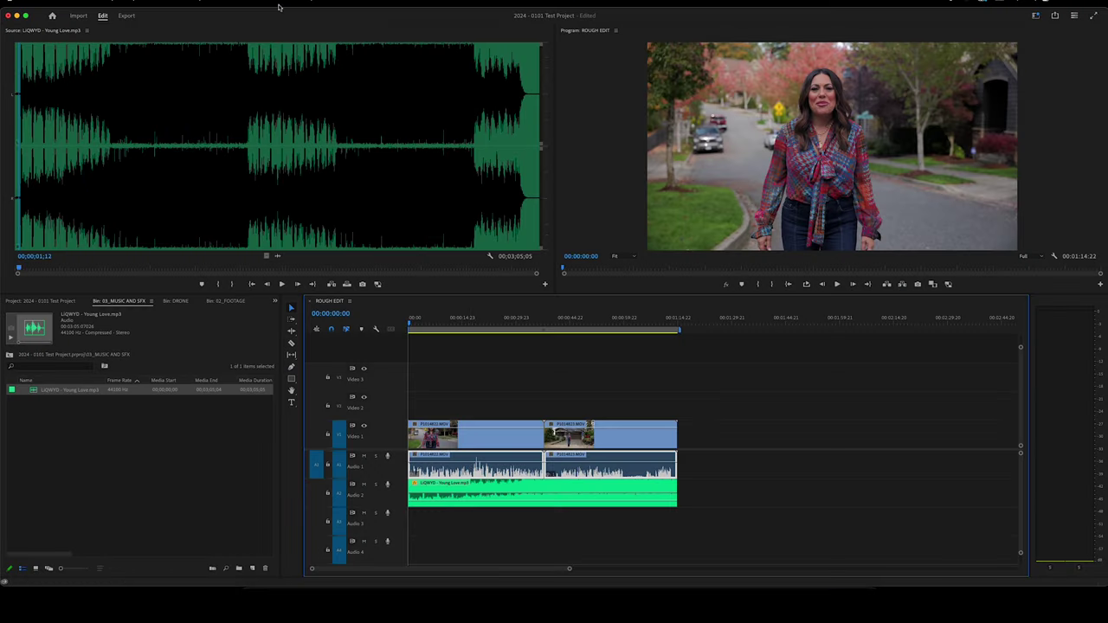
# - Open Essential Sound for the two Audio 1 clips as Dialogue and auto-match their loudness
pyautogui.click(282, 2)
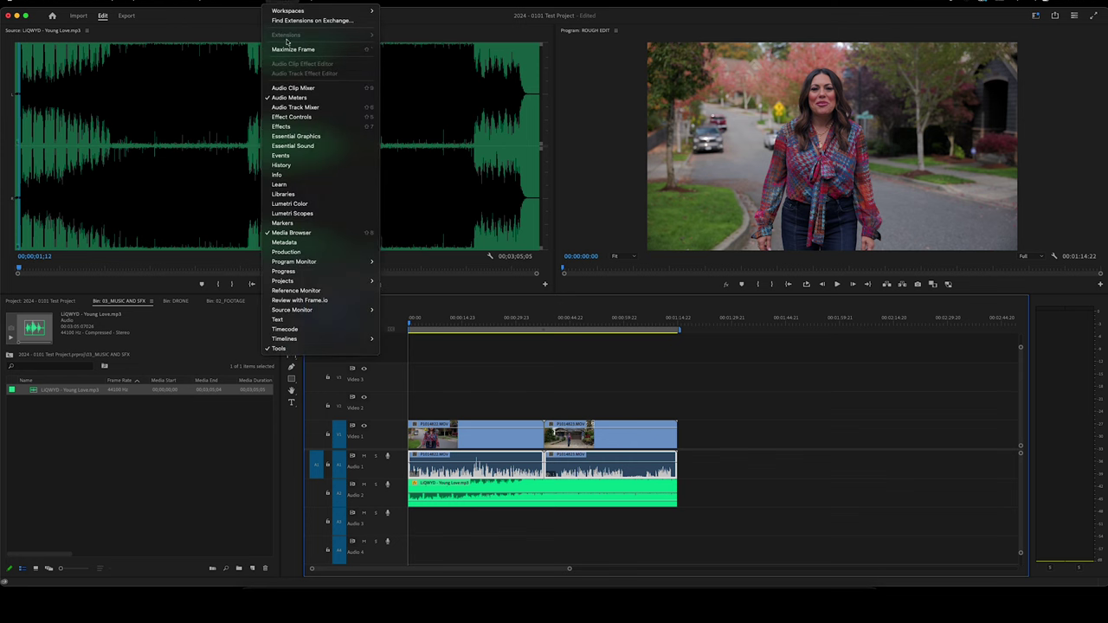
pyautogui.click(298, 148)
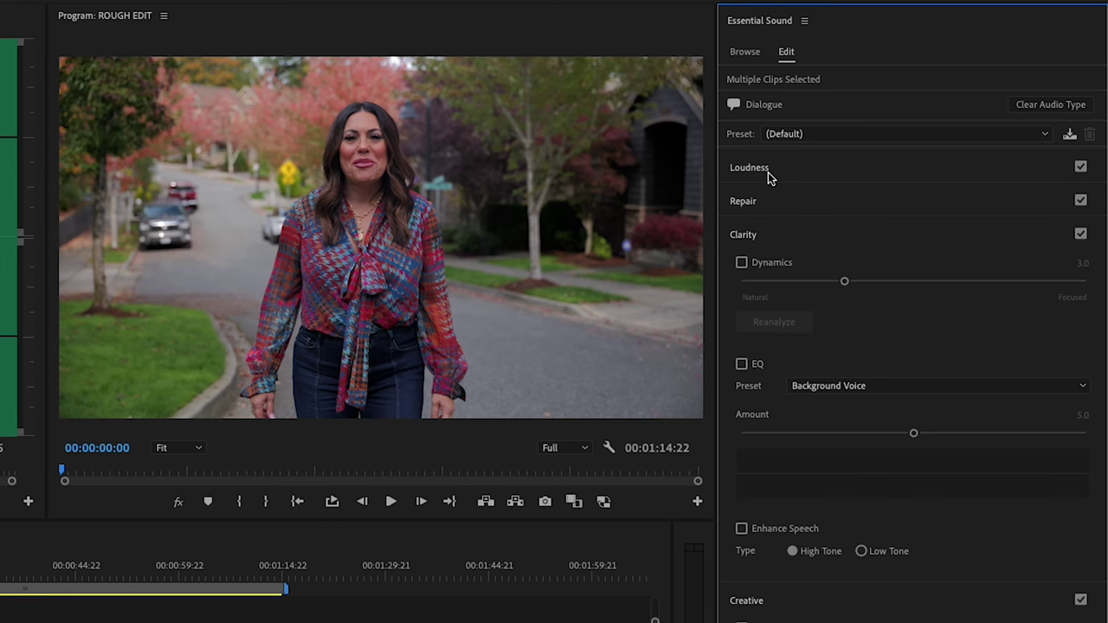
pyautogui.click(750, 167)
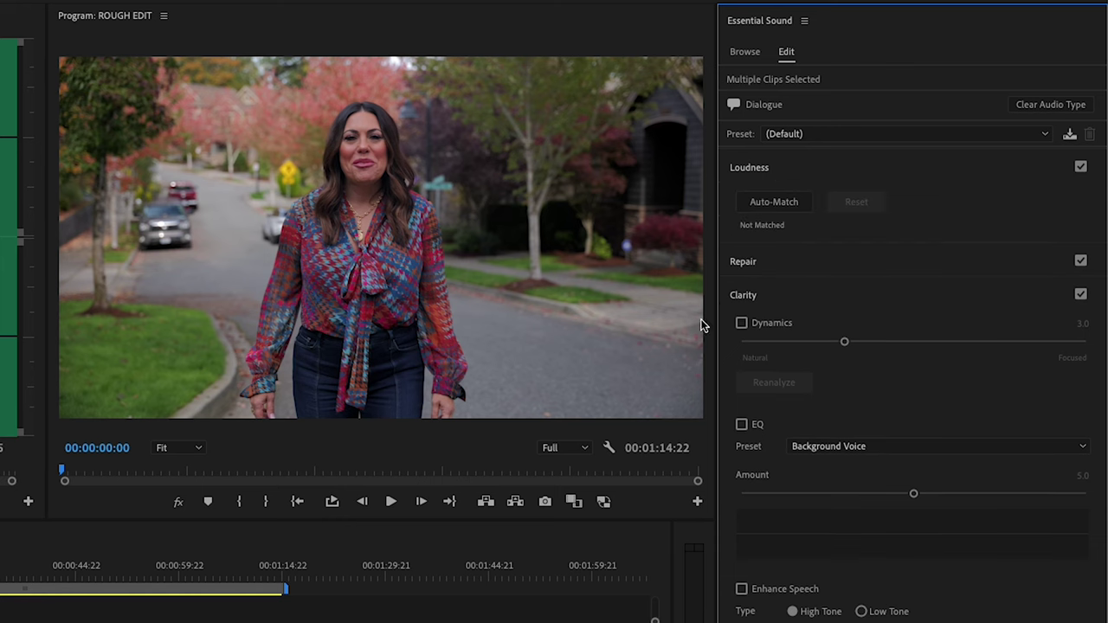
pyautogui.click(773, 202)
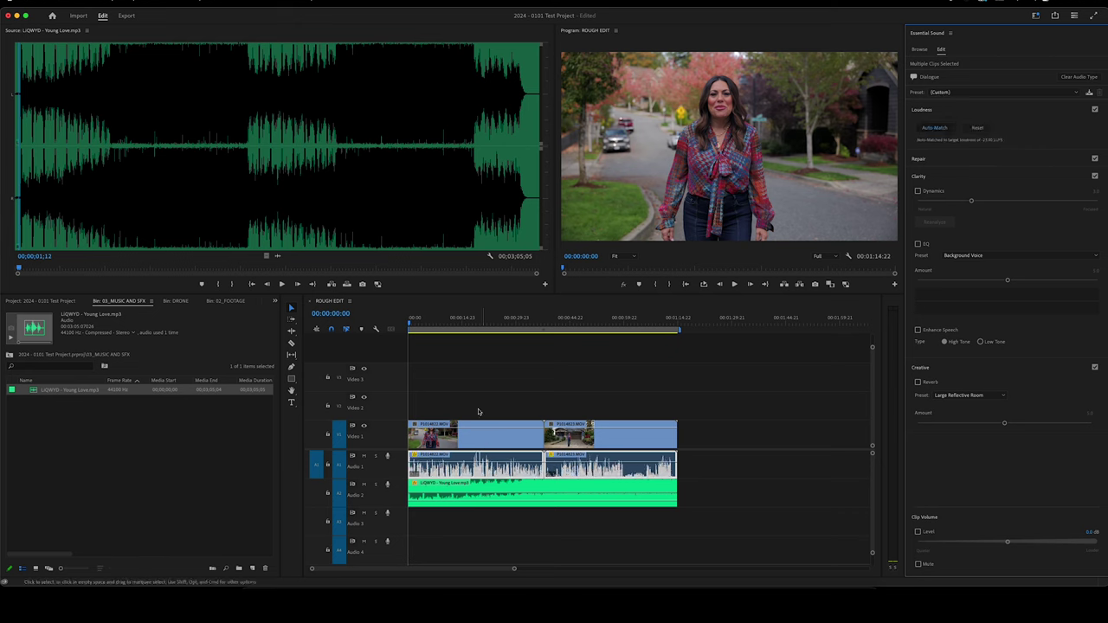
# - Play back the auto-matched dialogue with Audio 1 soloed and check its levels around 00:00:18:12
pyautogui.click(432, 328)
pyautogui.press('space')
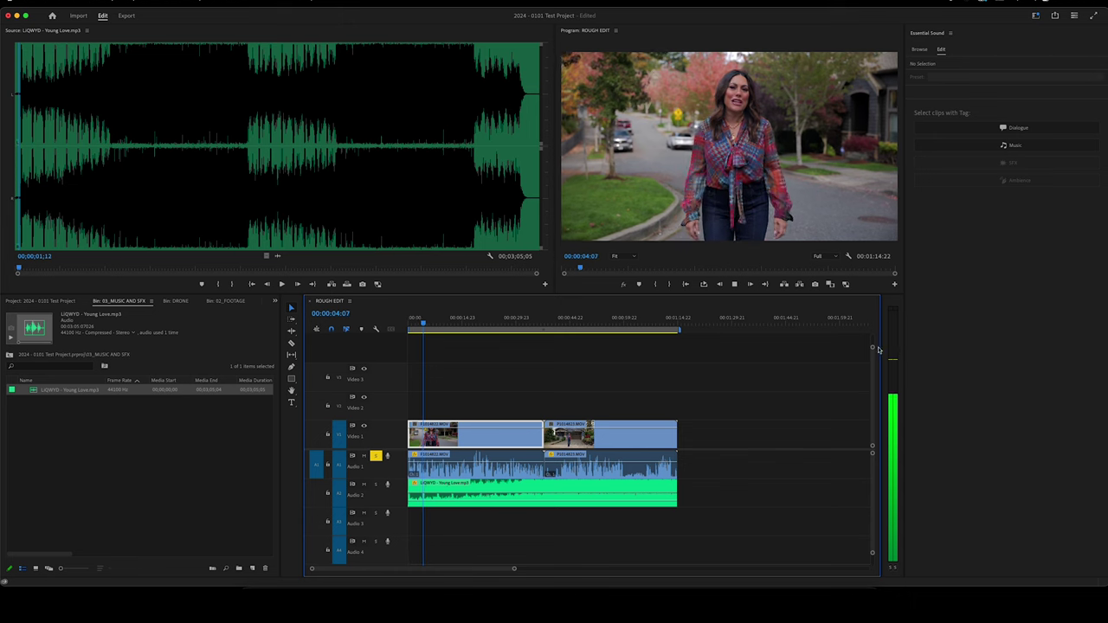
pyautogui.click(474, 322)
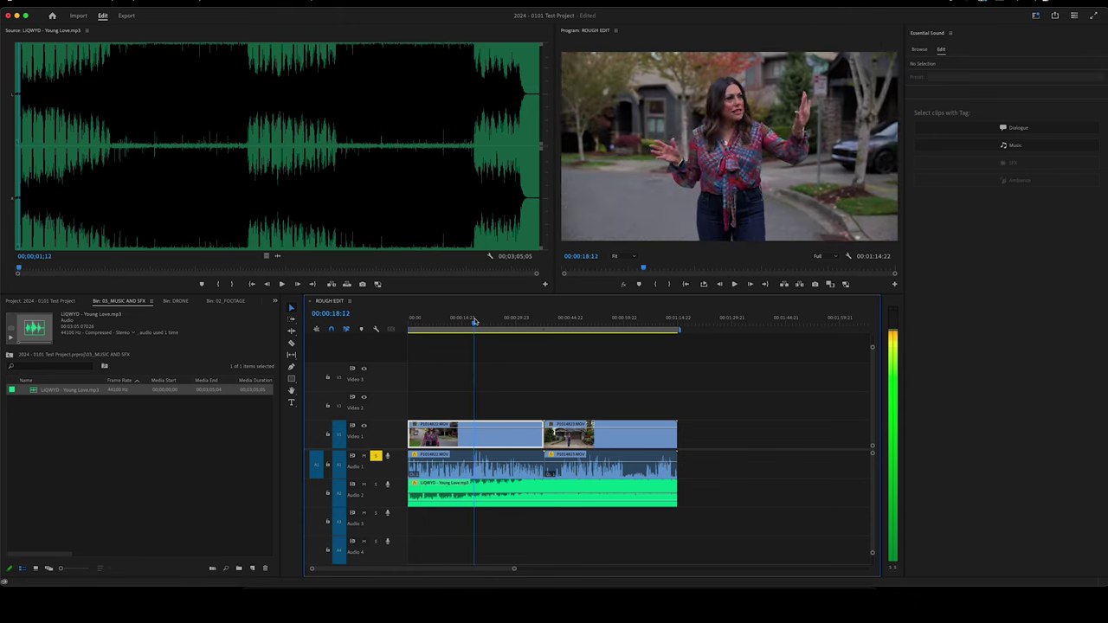
# - Adjust the volume level of P1014822.MOV's audio on Audio 1 and play back the loud passage
pyautogui.click(481, 463)
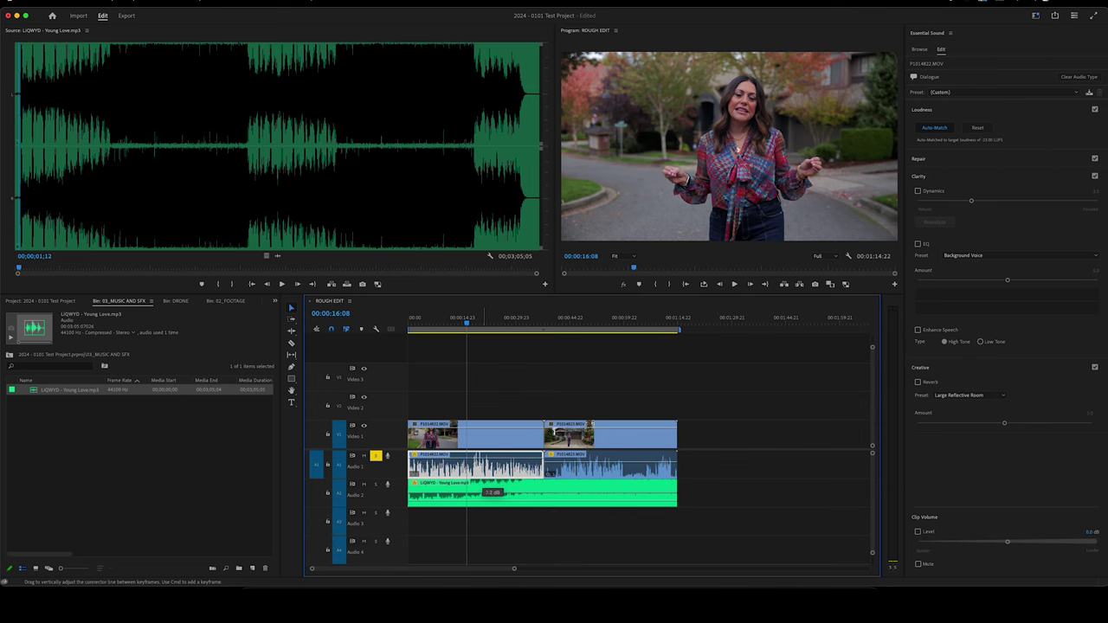
pyautogui.press('space')
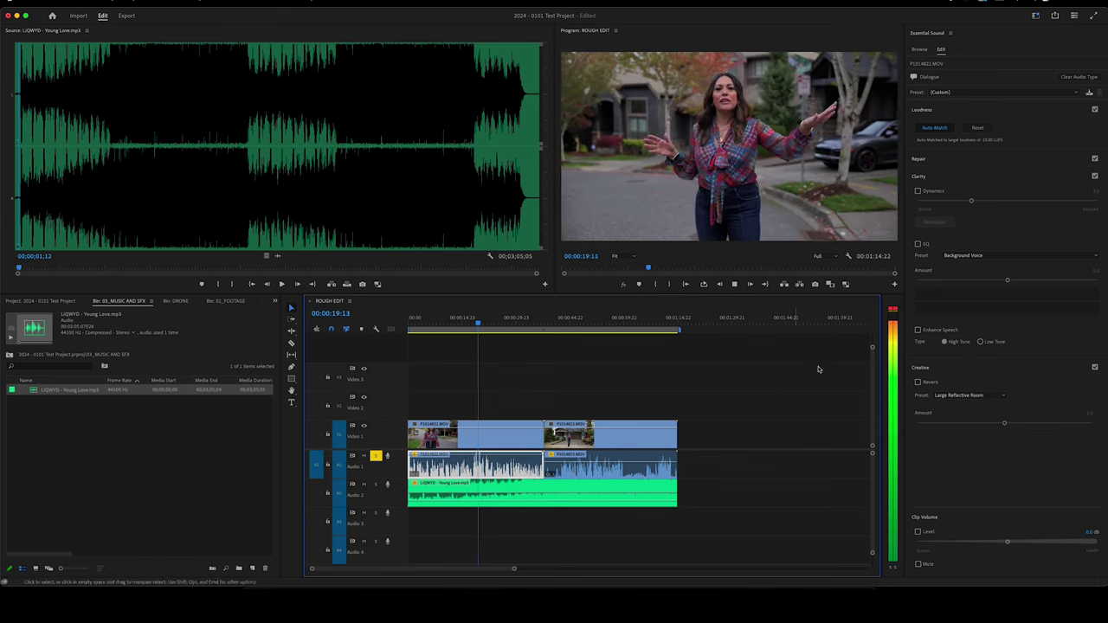
pyautogui.press('space')
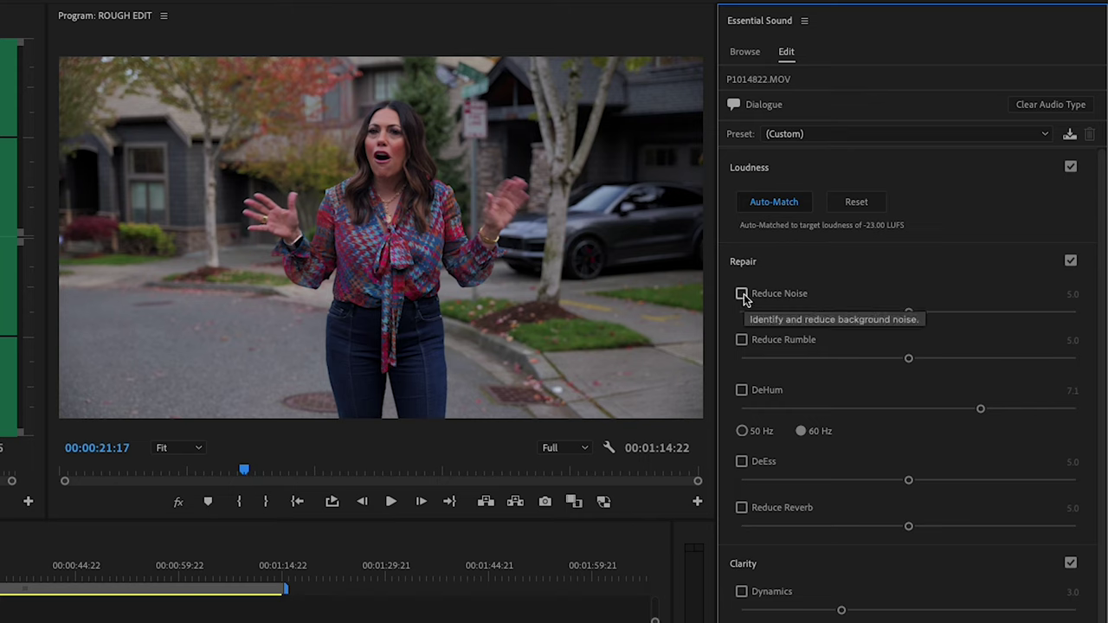
# - Enable Reduce Noise at 0.6 and Reduce Reverb at 0.7 for P1014822.MOV's dialogue audio
pyautogui.click(742, 294)
pyautogui.moveTo(895, 317); pyautogui.dragTo(801, 322)
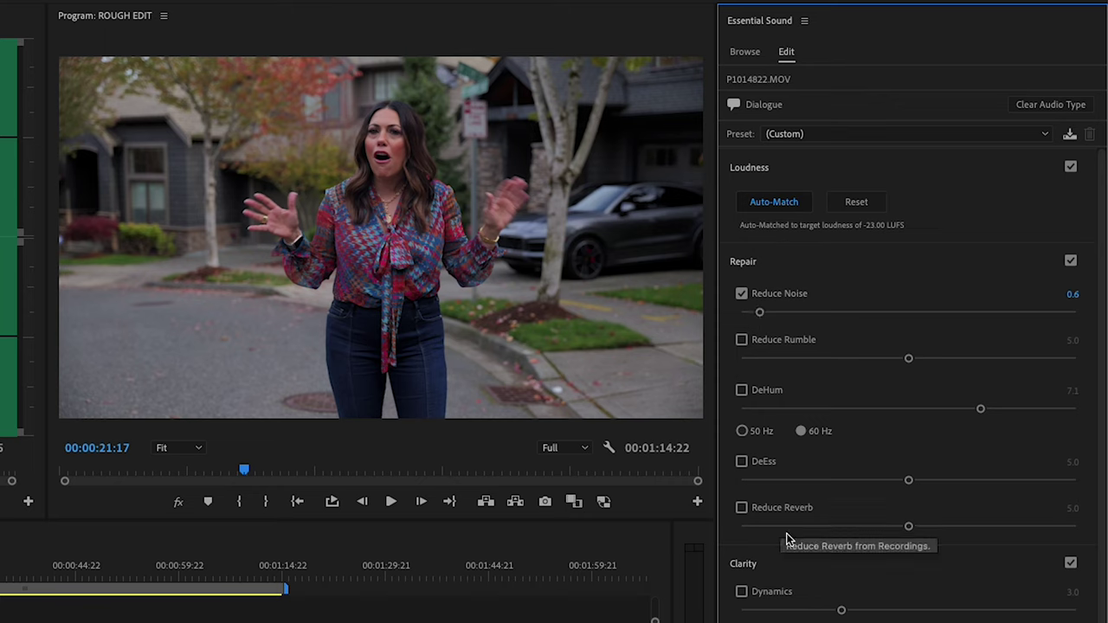
pyautogui.click(742, 508)
pyautogui.click(759, 527)
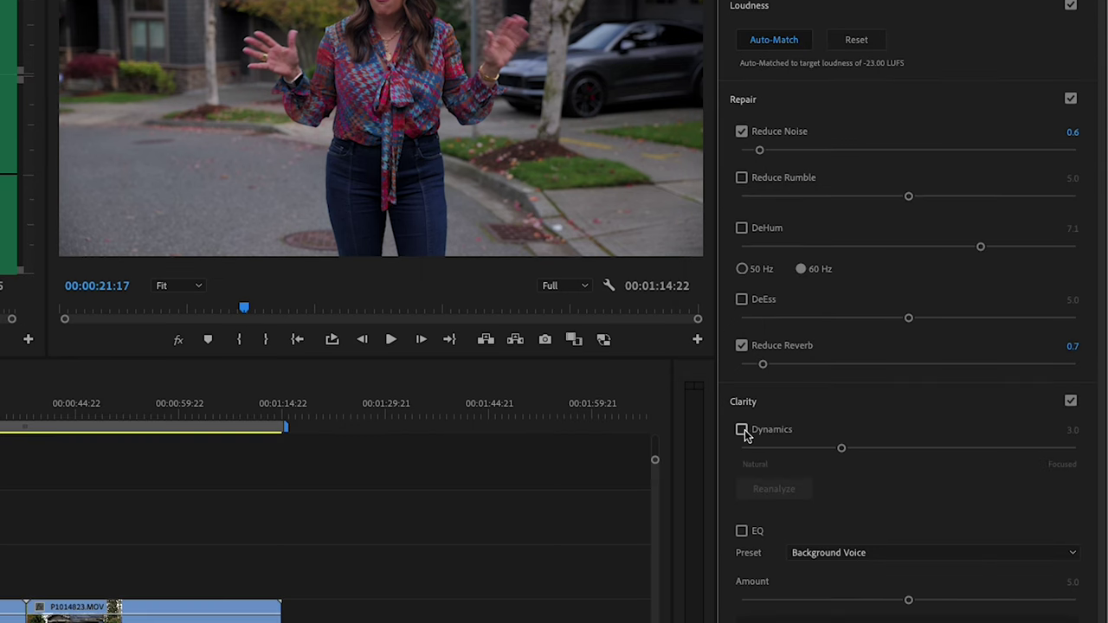
# - Enable Dynamics for P1014822.MOV's dialogue under Clarity and set it to 5.4
pyautogui.click(742, 431)
pyautogui.moveTo(844, 450); pyautogui.dragTo(909, 456)
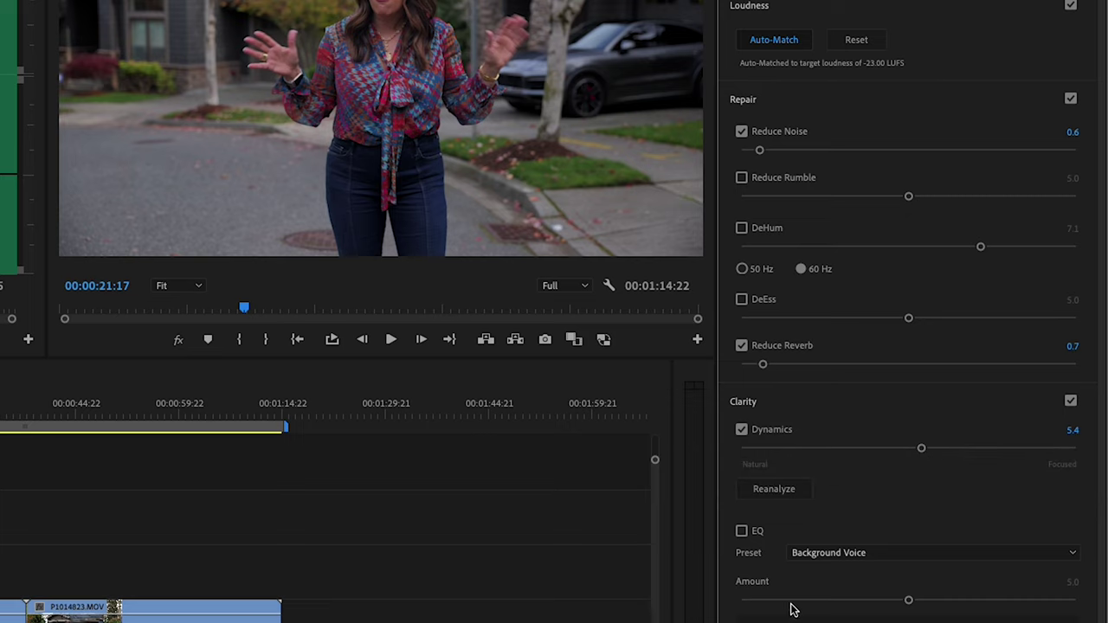
pyautogui.scroll(-3, 791, 613)
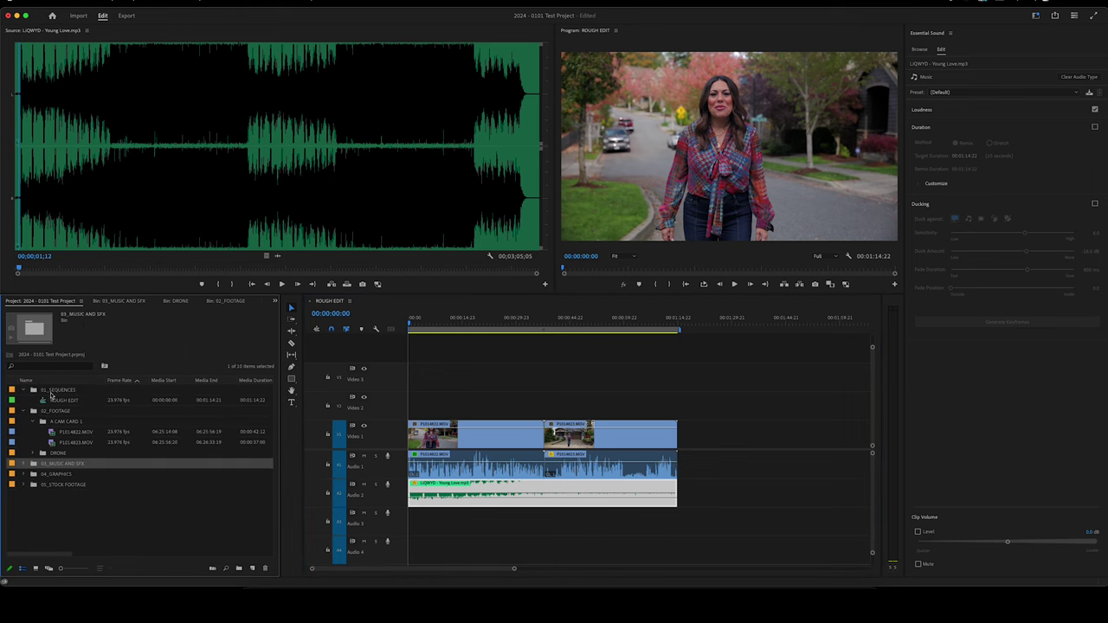
pyautogui.doubleClick(45, 454)
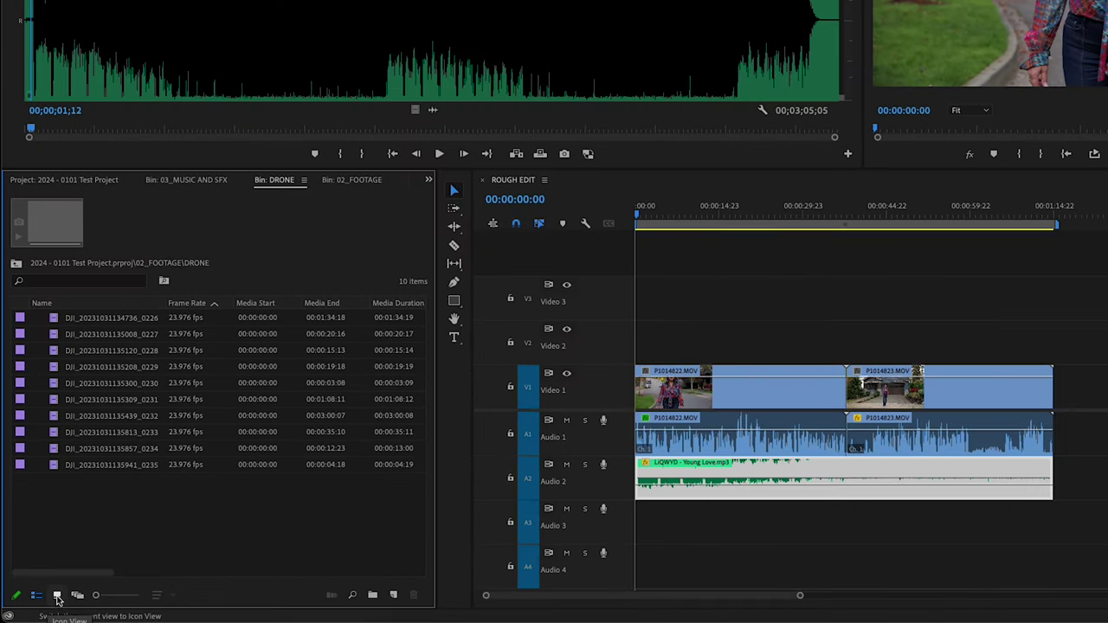
pyautogui.click(57, 596)
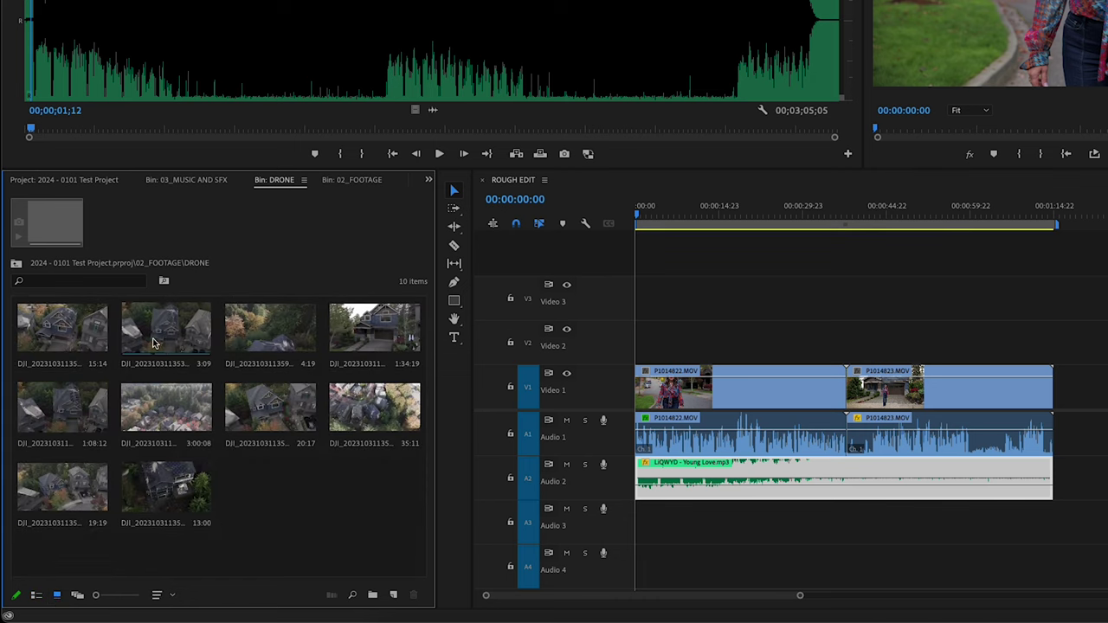
pyautogui.doubleClick(167, 413)
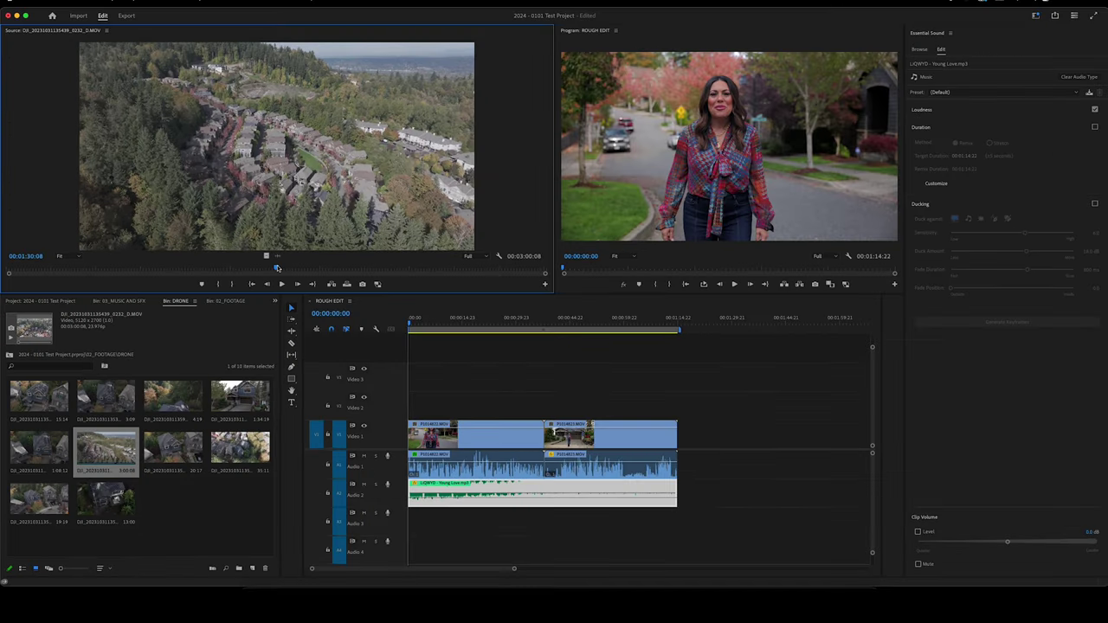
pyautogui.moveTo(471, 300); pyautogui.dragTo(321, 152)
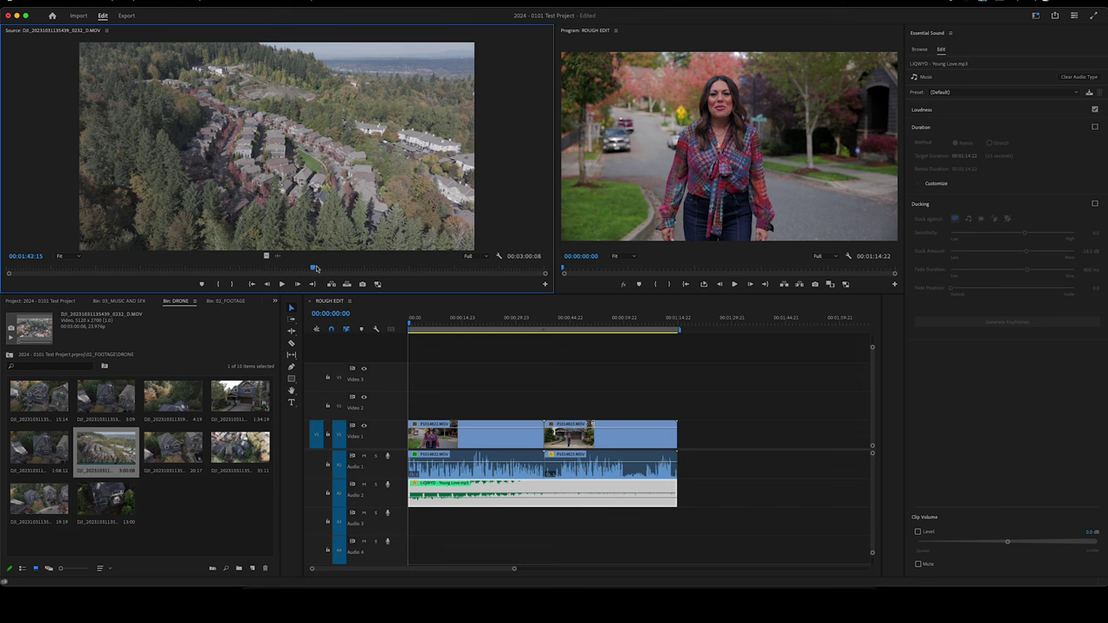
pyautogui.moveTo(327, 276); pyautogui.dragTo(304, 265)
pyautogui.press('space')
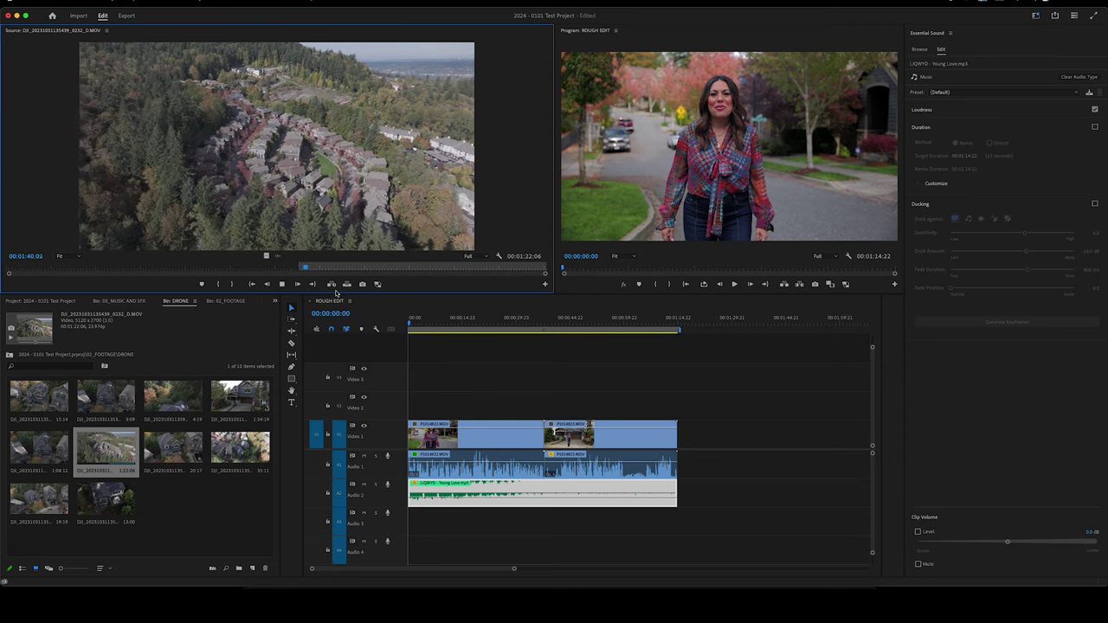
pyautogui.press('o')
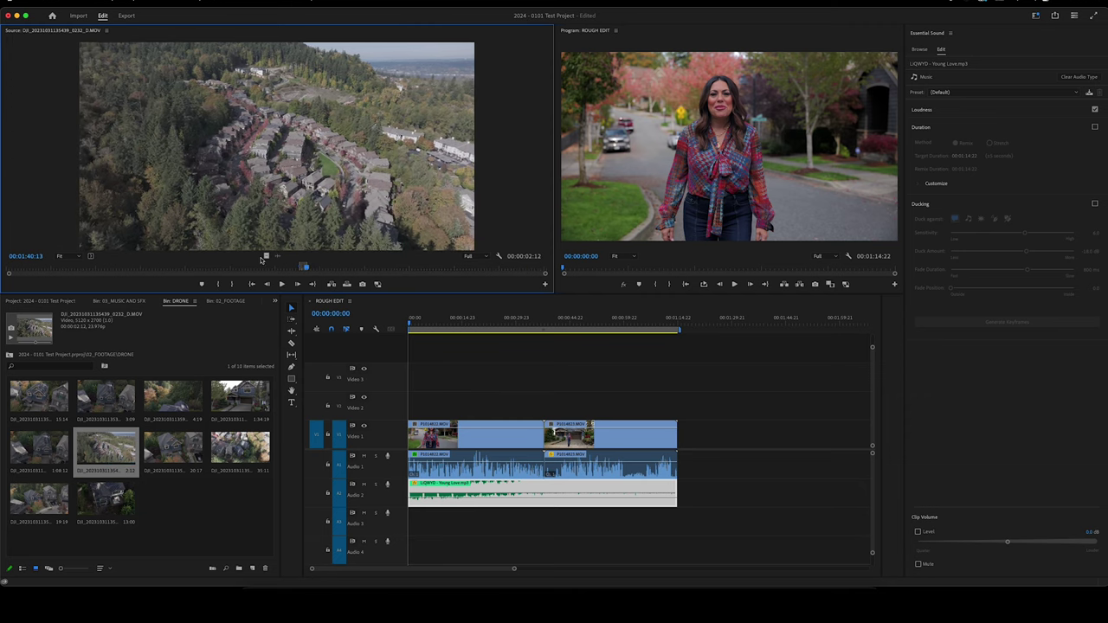
pyautogui.moveTo(294, 284); pyautogui.dragTo(389, 356)
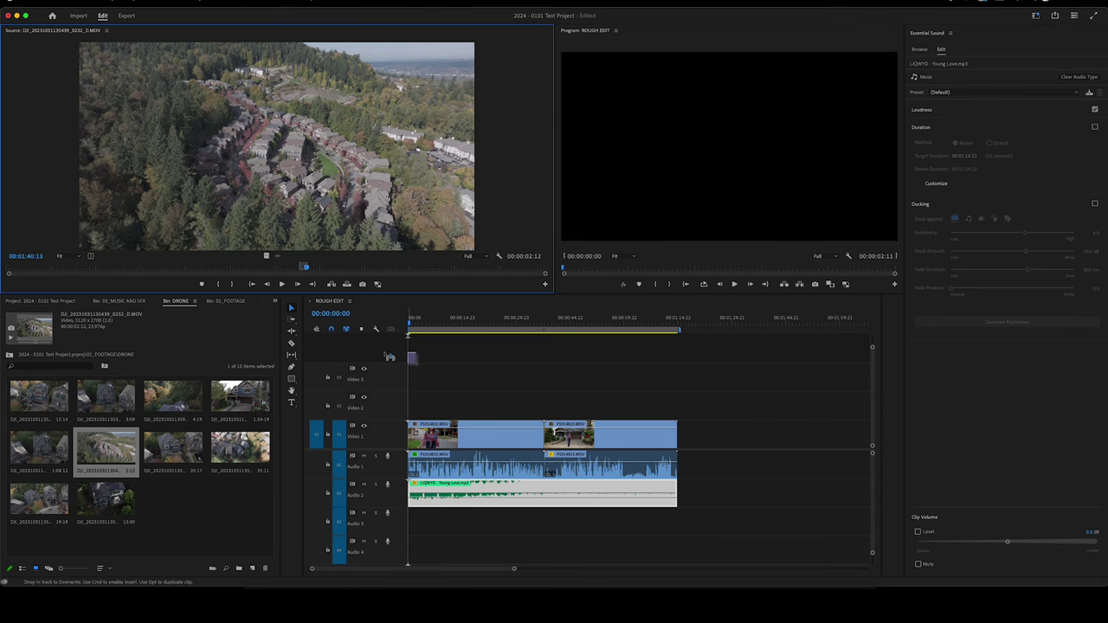
pyautogui.moveTo(423, 408); pyautogui.dragTo(422, 407)
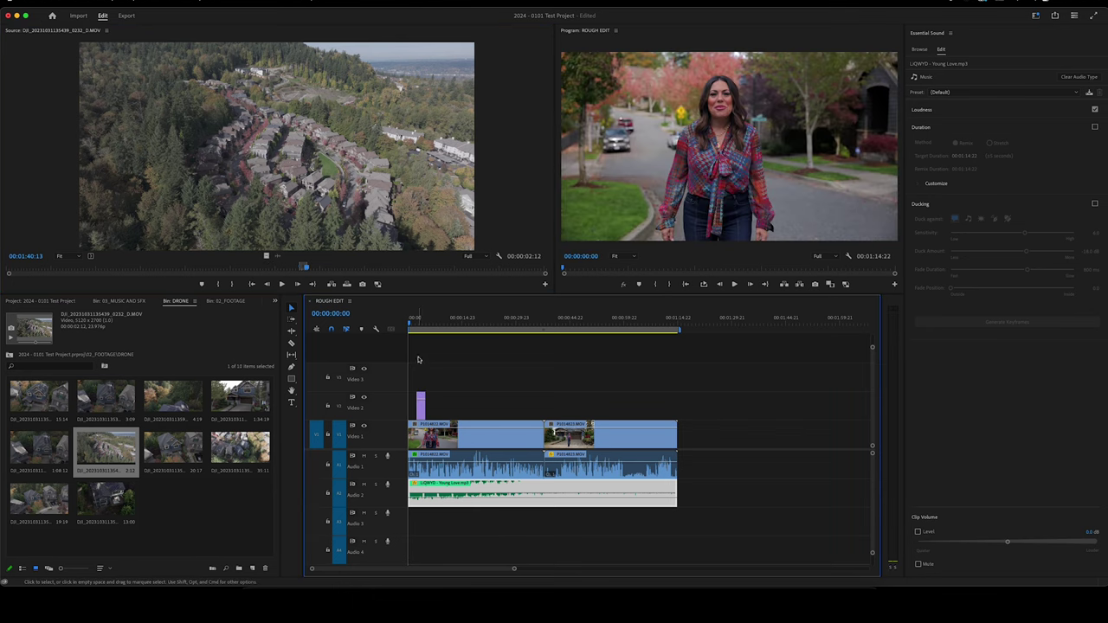
# - Move and lengthen the drone clip on Video 2 so it starts about one second in, and play back the opening
pyautogui.click(411, 330)
pyautogui.press('space')
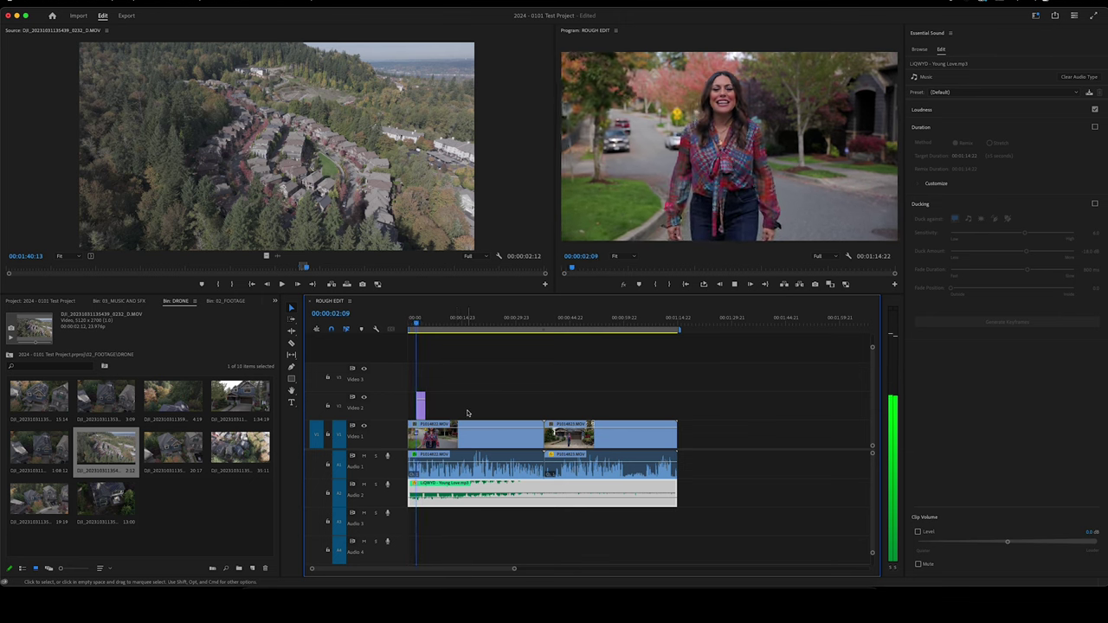
pyautogui.press('space')
pyautogui.press('Home')
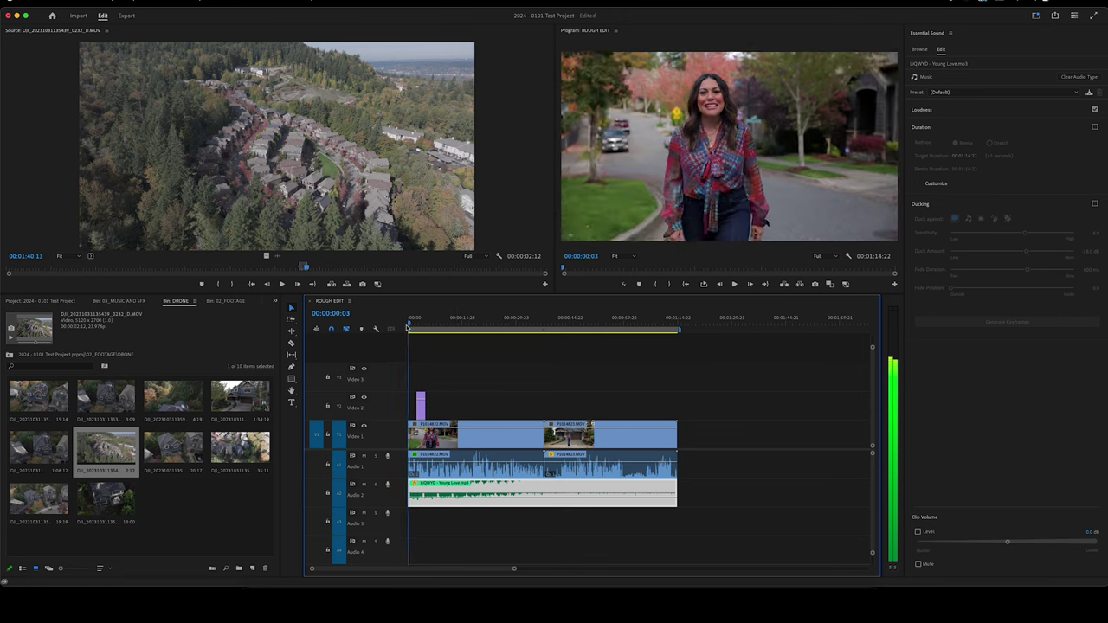
pyautogui.press('=')
pyautogui.moveTo(538, 416)
pyautogui.mouseDown()
pyautogui.moveTo(500, 416)
pyautogui.moveTo(548, 407)
pyautogui.mouseUp()
pyautogui.press('space')
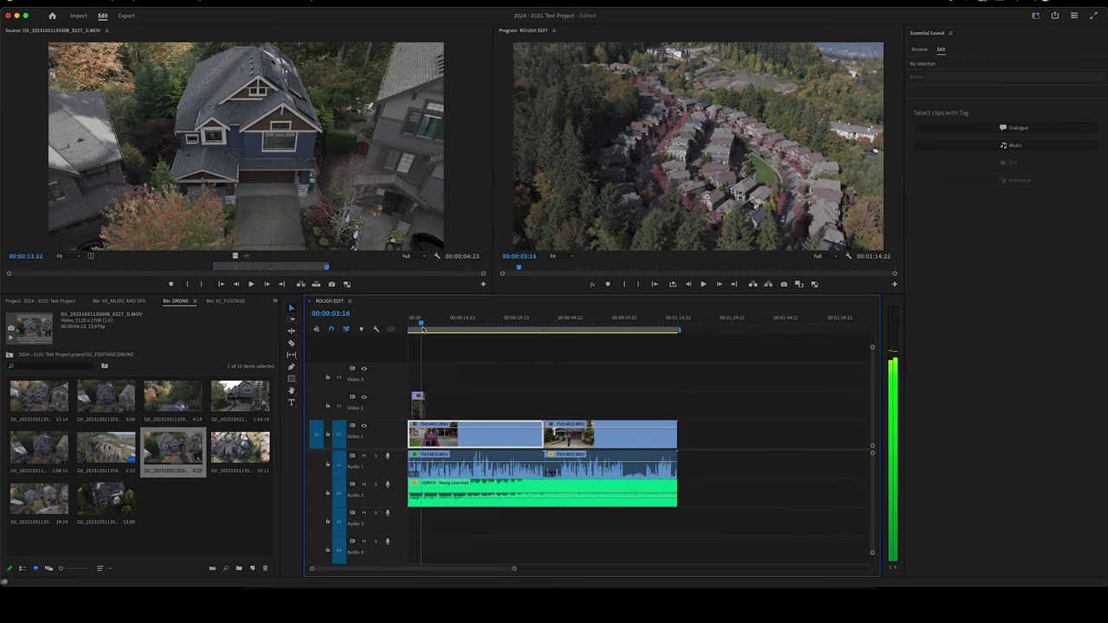
pyautogui.press('space')
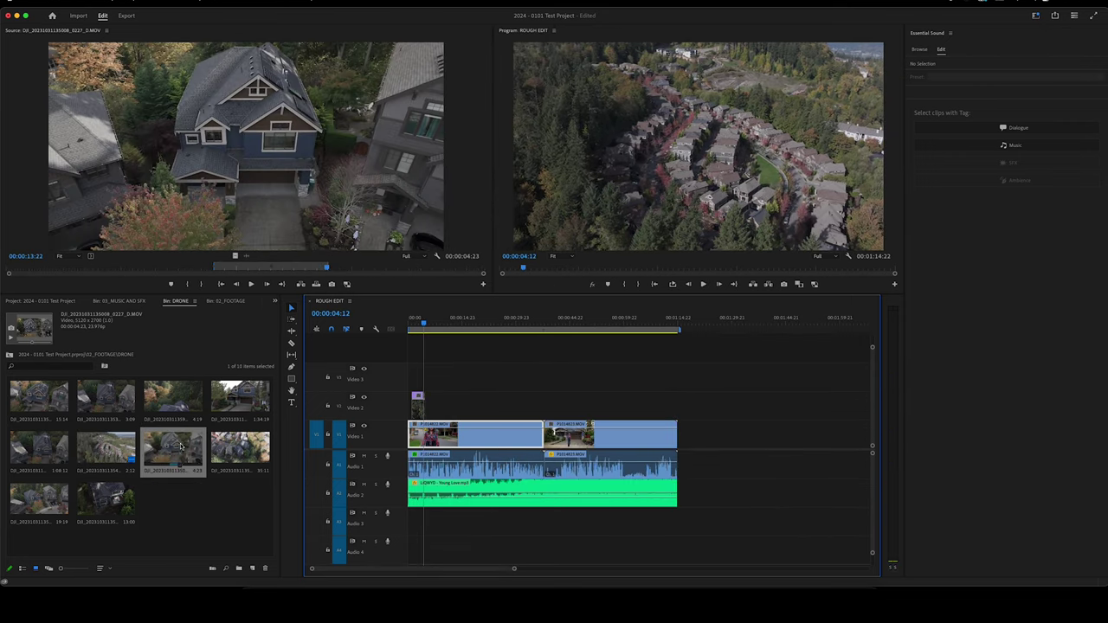
pyautogui.doubleClick(239, 396)
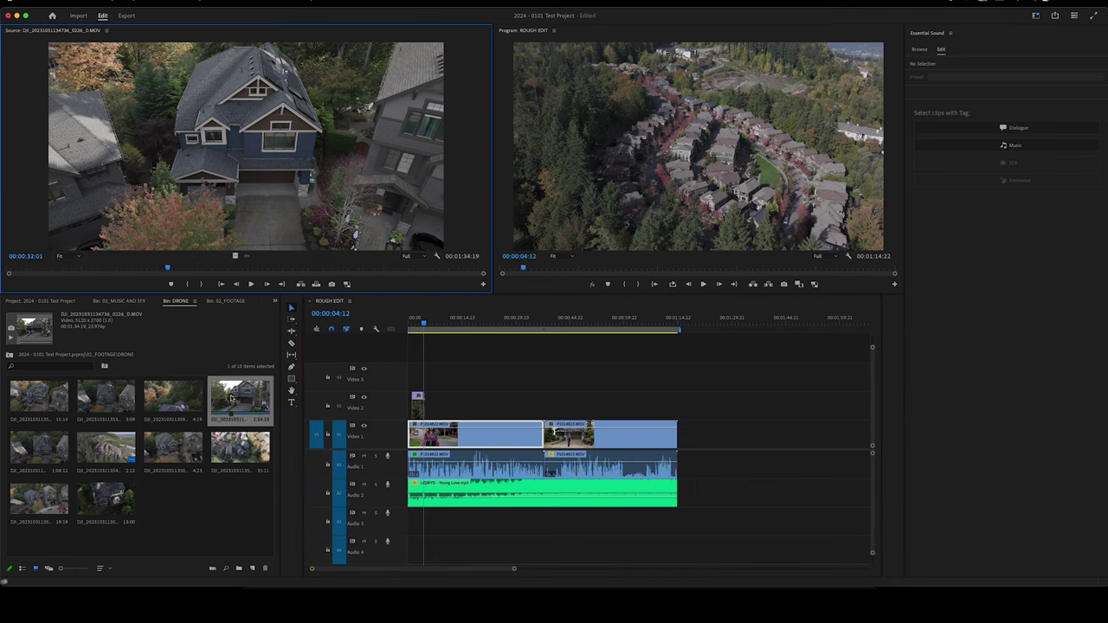
pyautogui.moveTo(166, 270); pyautogui.dragTo(422, 403)
pyautogui.press('i')
pyautogui.press('o')
pyautogui.moveTo(422, 326); pyautogui.dragTo(449, 331)
pyautogui.moveTo(461, 404); pyautogui.dragTo(454, 404)
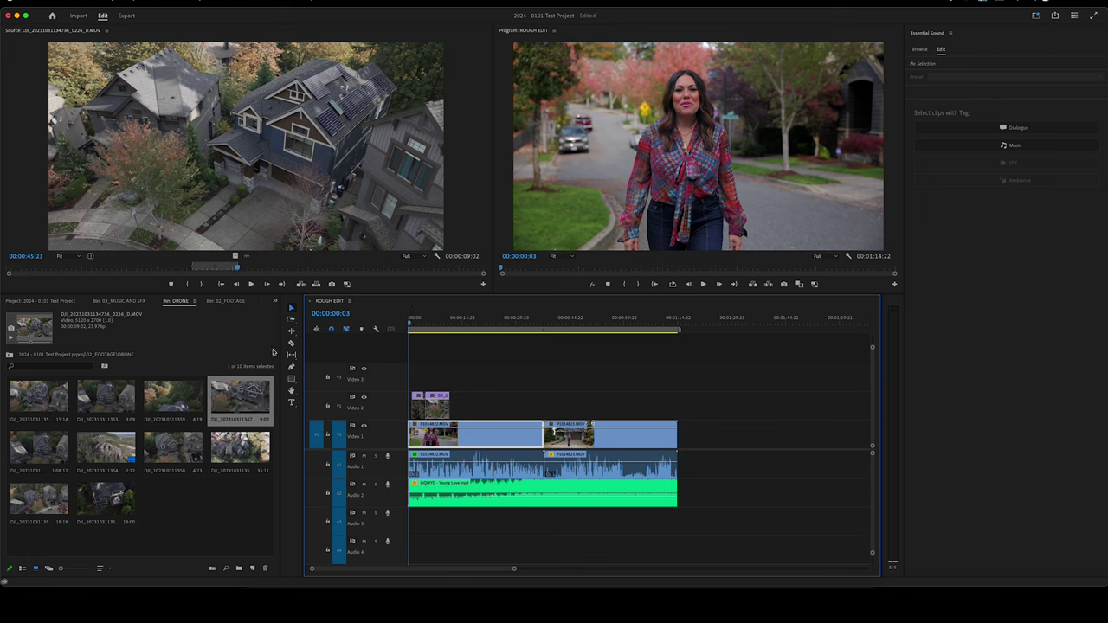
pyautogui.doubleClick(106, 448)
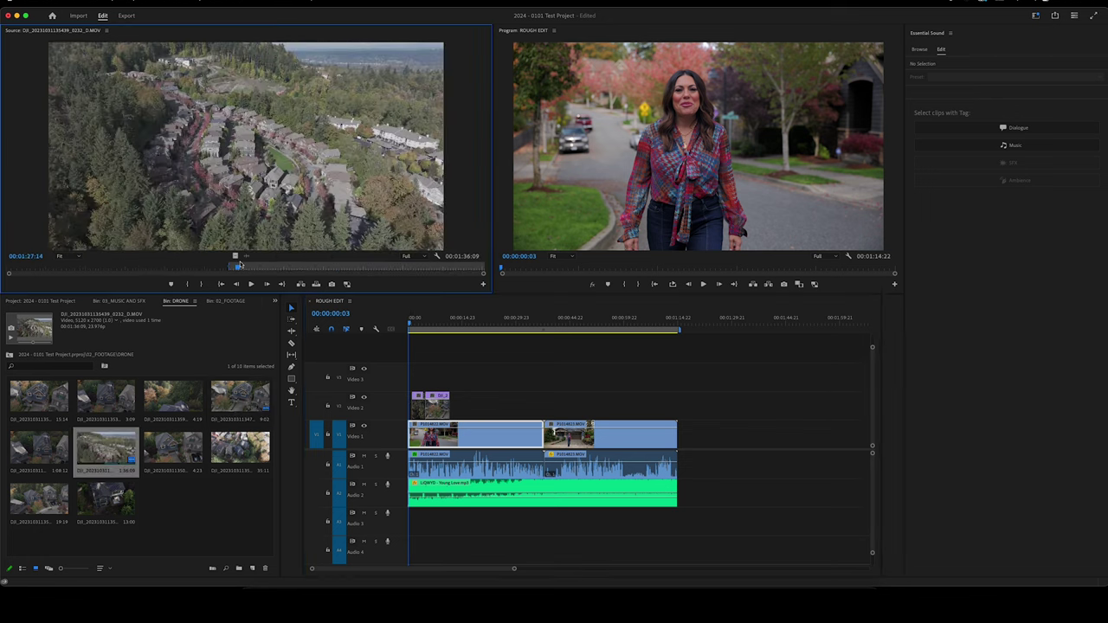
pyautogui.moveTo(249, 268); pyautogui.dragTo(467, 407)
pyautogui.press('i')
pyautogui.moveTo(457, 329); pyautogui.dragTo(473, 331)
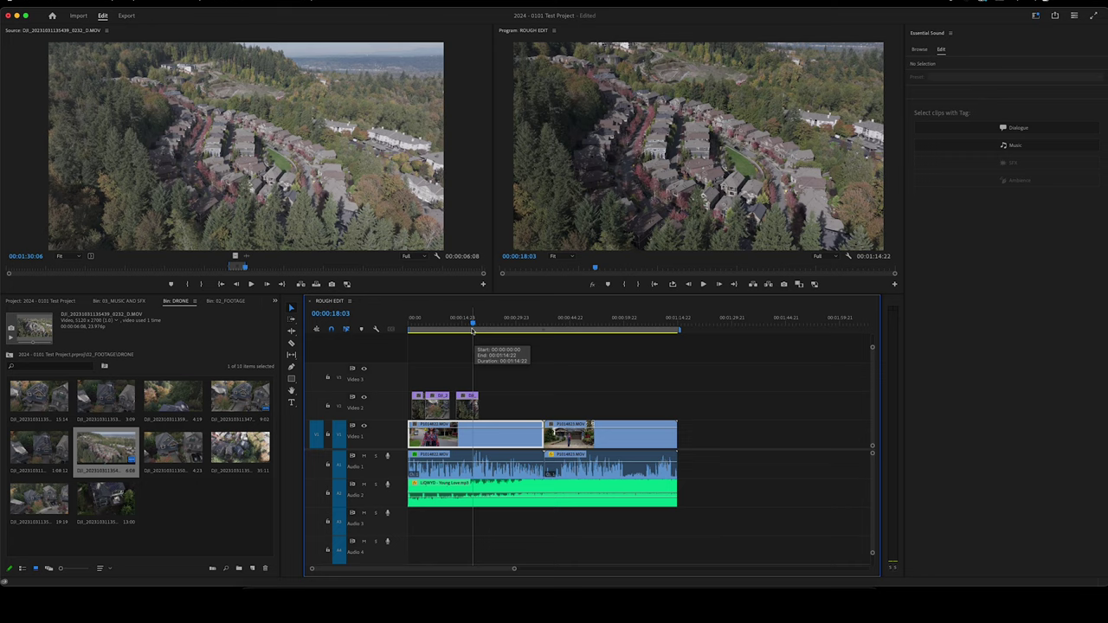
# - Show the Time Remapping speed line on the third drone clip, raise its speed to roughly double, and play it back
pyautogui.press('=')
pyautogui.press('=')
pyautogui.press('=')
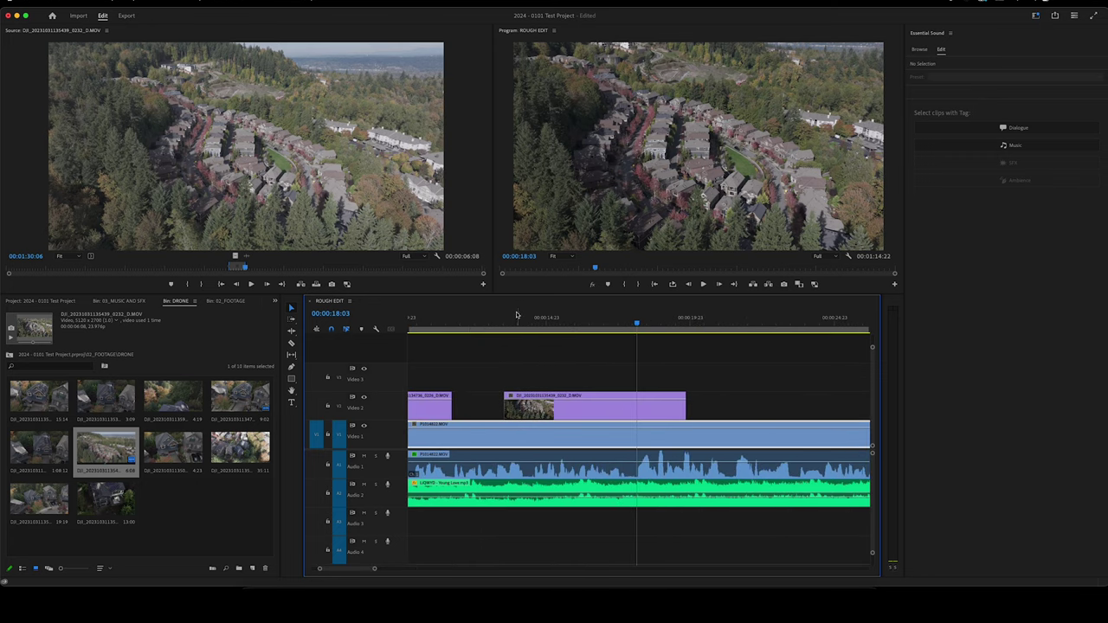
pyautogui.rightClick(512, 396)
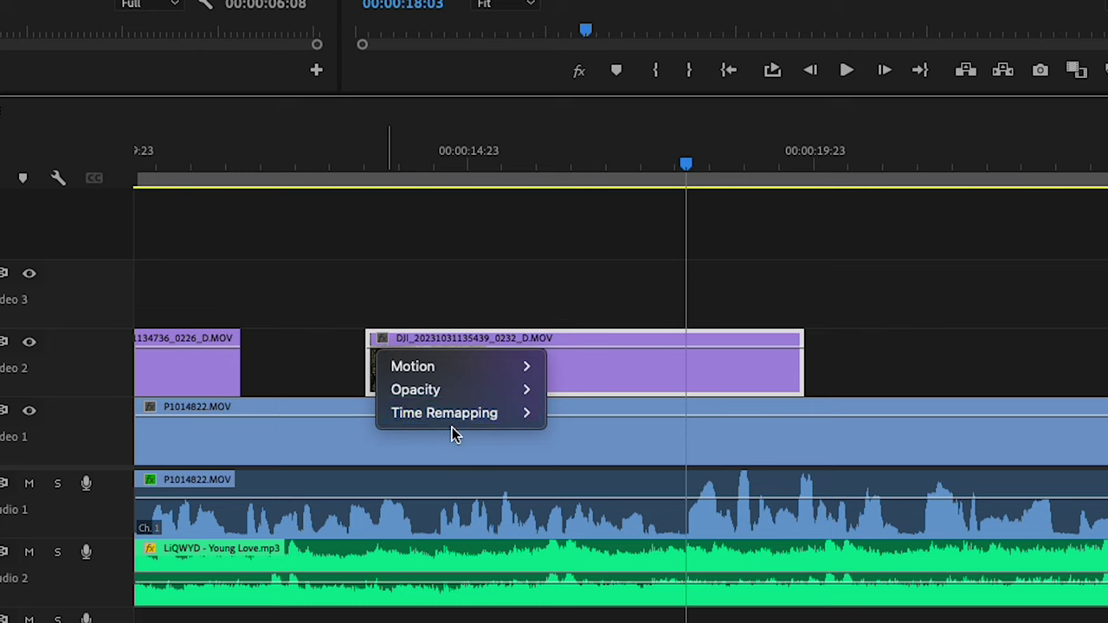
pyautogui.moveTo(459, 418)
pyautogui.click(575, 413)
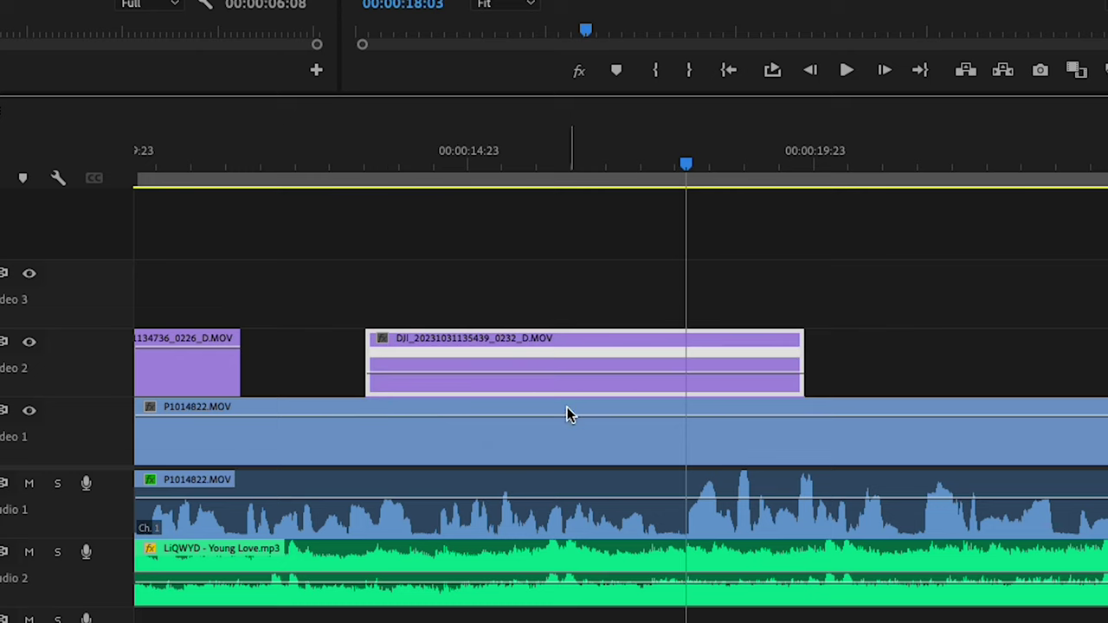
pyautogui.moveTo(471, 372); pyautogui.dragTo(472, 363)
pyautogui.click(371, 166)
pyautogui.press('space')
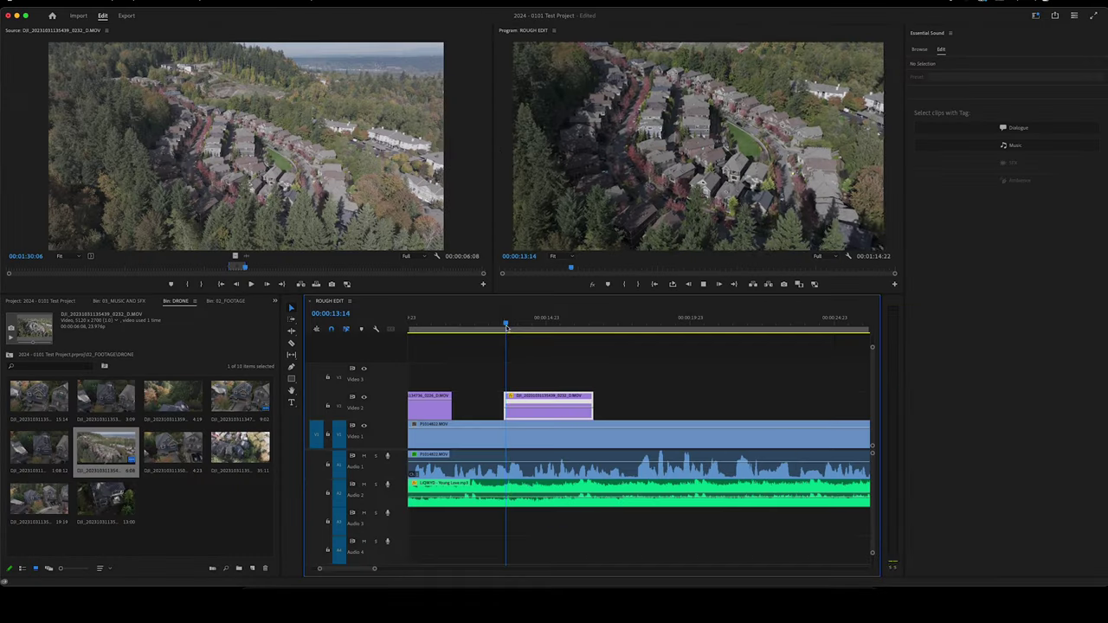
# - Try a much faster speed for the third drone clip, play it back, and undo the change
pyautogui.moveTo(549, 414); pyautogui.dragTo(549, 403)
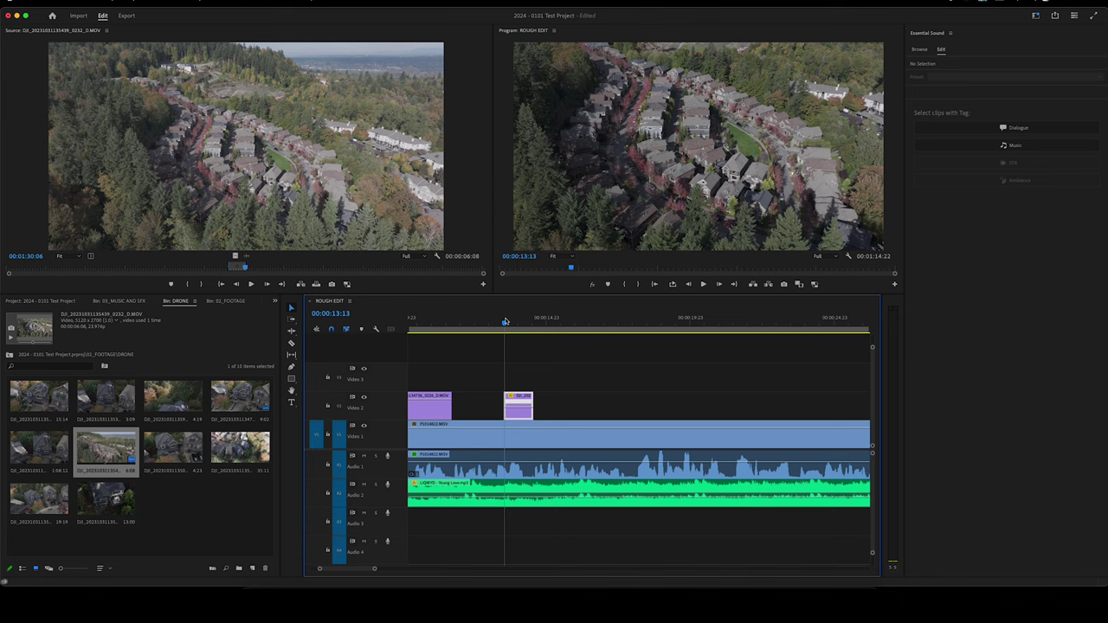
pyautogui.press('space')
pyautogui.moveTo(516, 325); pyautogui.dragTo(556, 322)
pyautogui.hotkey('ctrl', 'z')
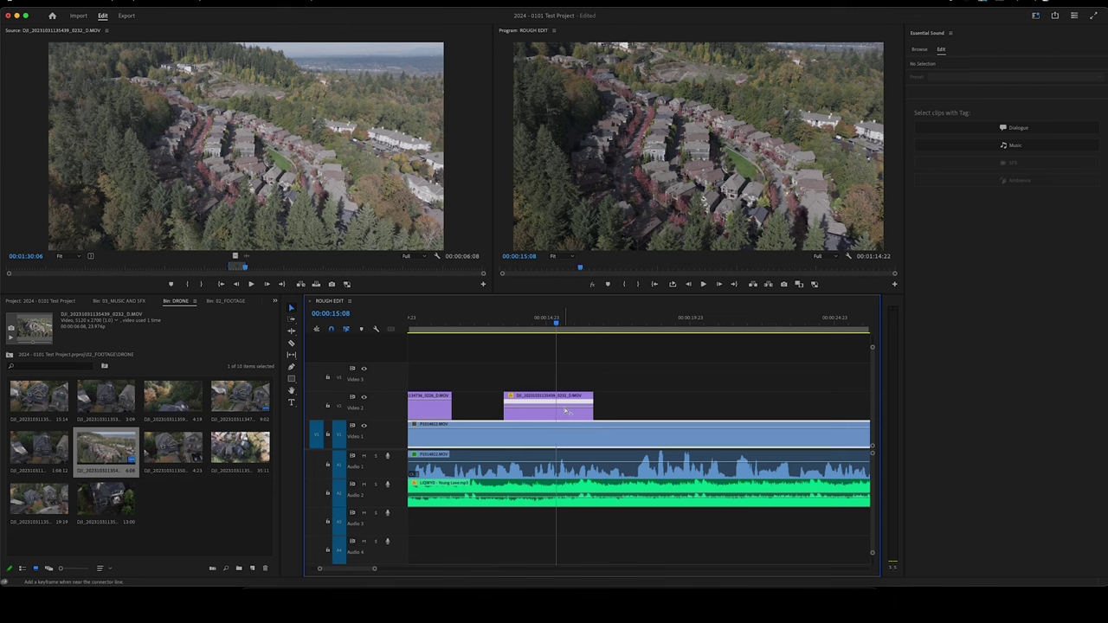
# - Add a speed keyframe past the middle of the third drone clip, speed up the section before it to about 732%, and play it back
pyautogui.moveTo(554, 326)
pyautogui.mouseDown()
pyautogui.moveTo(563, 326)
pyautogui.moveTo(537, 332)
pyautogui.moveTo(562, 332)
pyautogui.mouseUp()
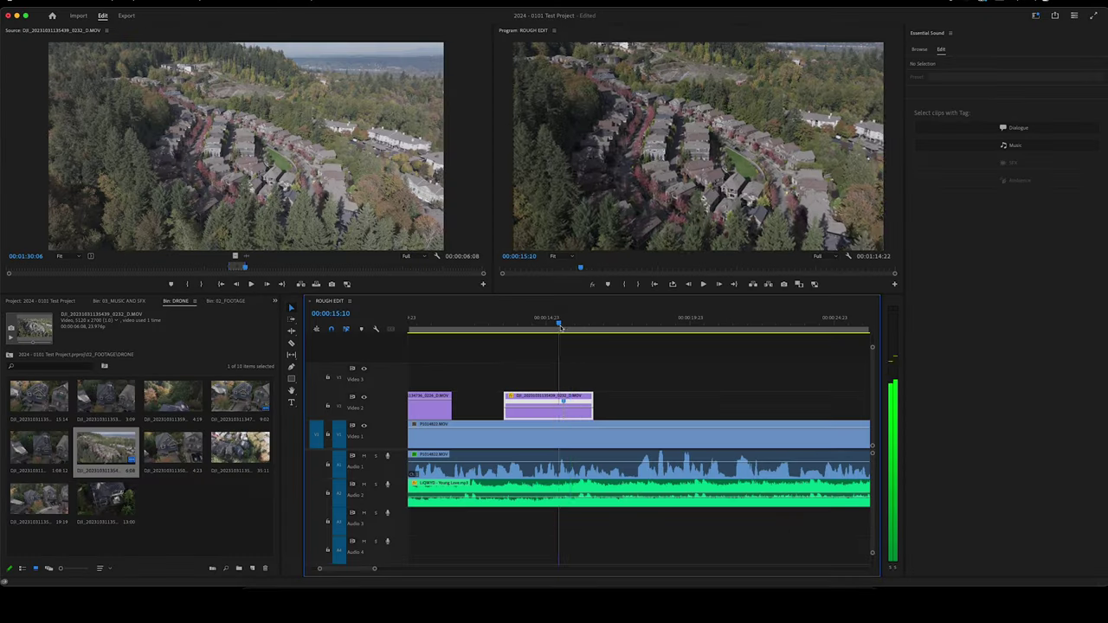
pyautogui.moveTo(558, 331); pyautogui.dragTo(581, 338)
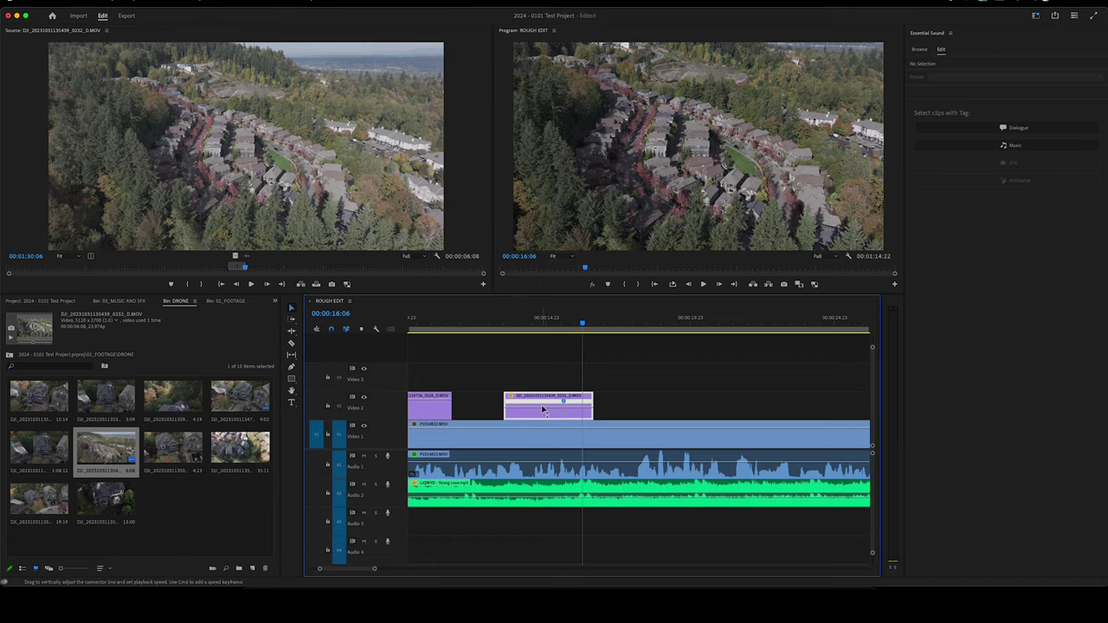
pyautogui.moveTo(542, 411); pyautogui.dragTo(542, 412)
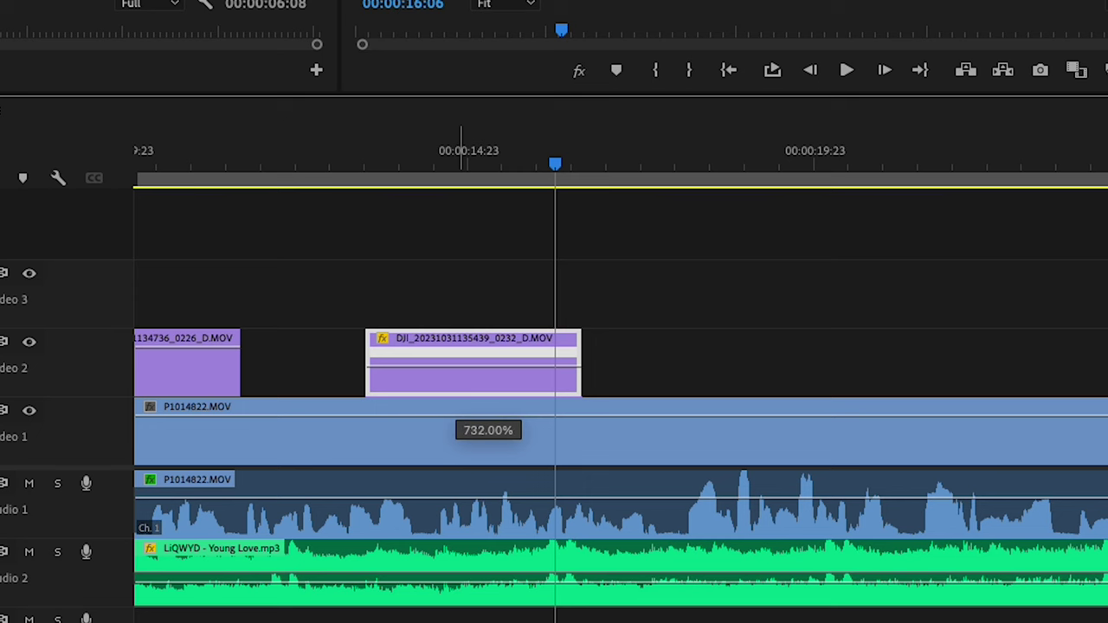
pyautogui.moveTo(488, 415); pyautogui.dragTo(488, 415)
pyautogui.click(379, 164)
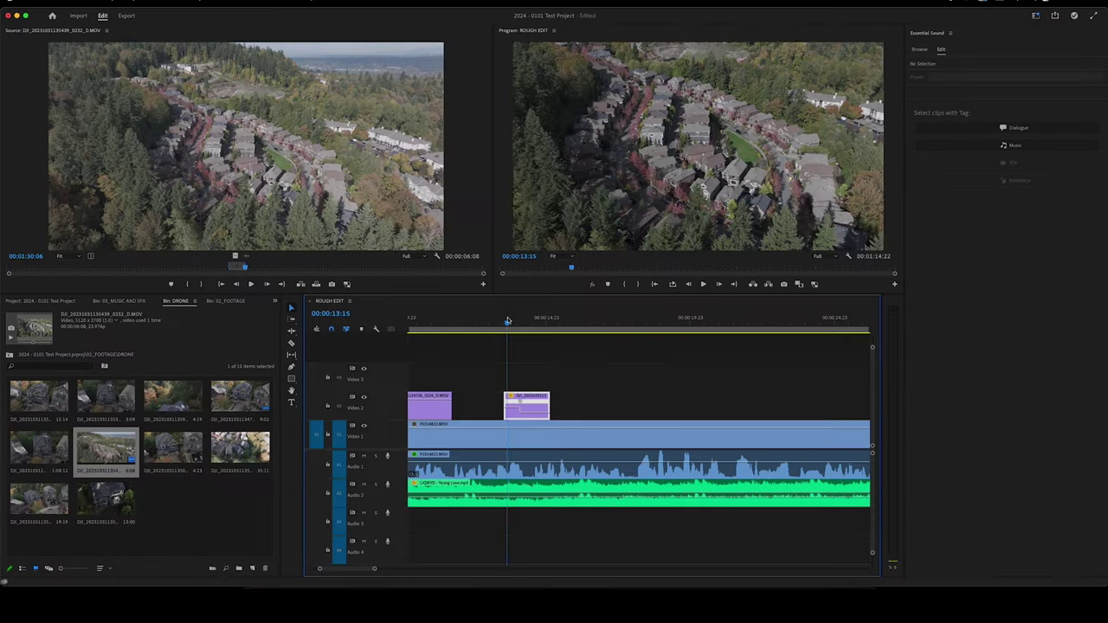
pyautogui.moveTo(508, 322)
pyautogui.mouseDown()
pyautogui.moveTo(534, 322)
pyautogui.moveTo(505, 333)
pyautogui.mouseUp()
pyautogui.press('space')
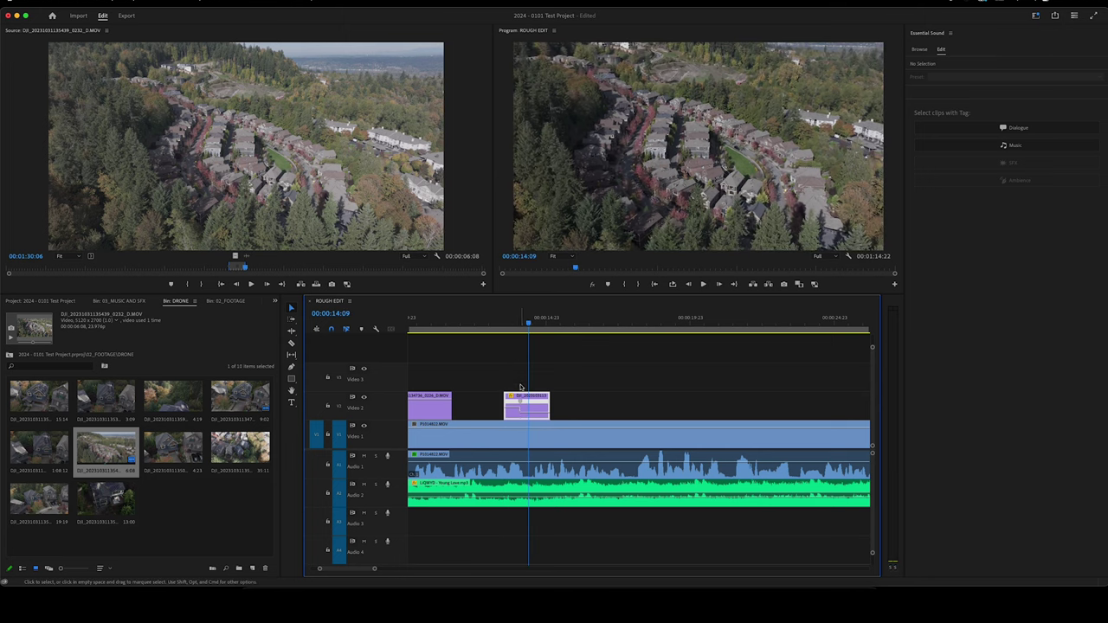
pyautogui.click(505, 324)
pyautogui.press('space')
pyautogui.press('space')
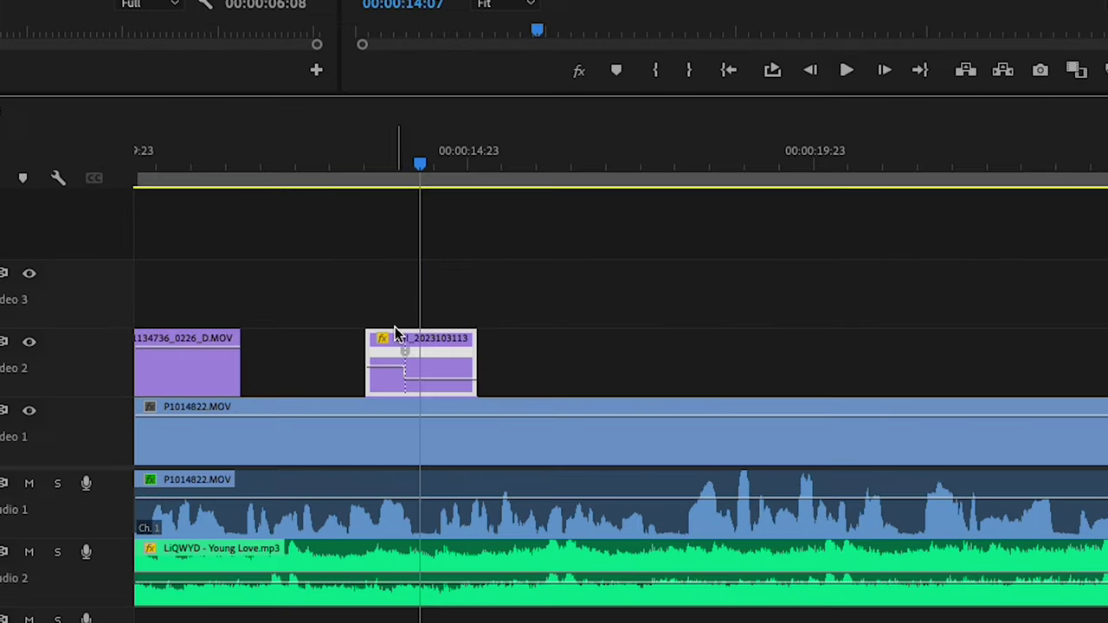
# - Split the drone clip's speed keyframe into a gradual ramp from fast to slow and play back the result
pyautogui.press('=')
pyautogui.press('=')
pyautogui.press('=')
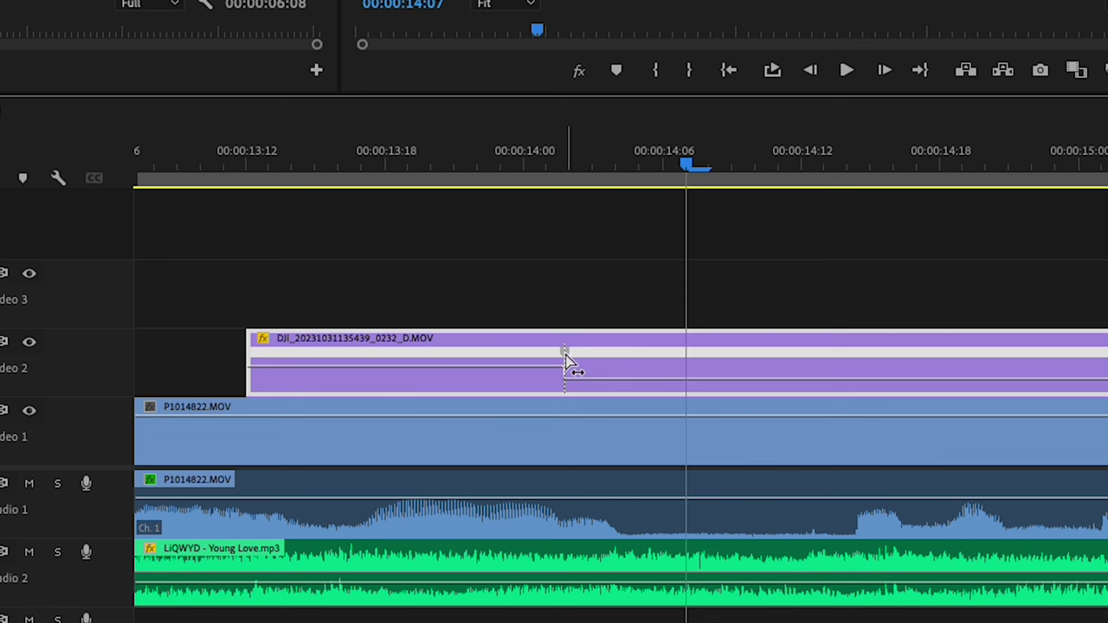
pyautogui.moveTo(564, 359); pyautogui.dragTo(476, 359)
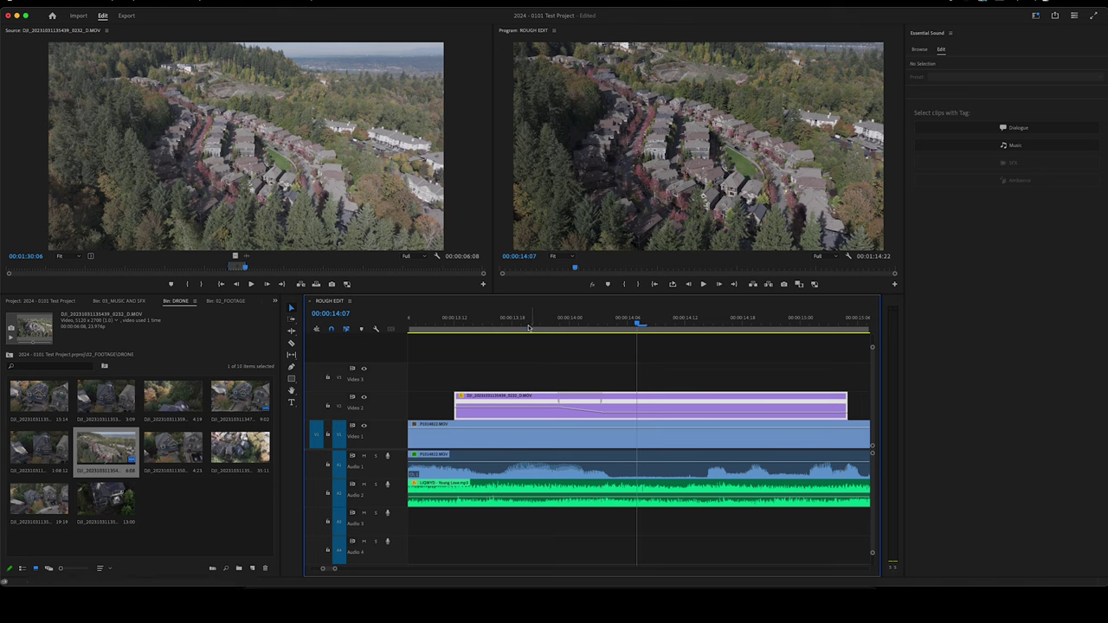
pyautogui.click(529, 327)
pyautogui.press('space')
pyautogui.press('space')
pyautogui.press('-')
pyautogui.press('space')
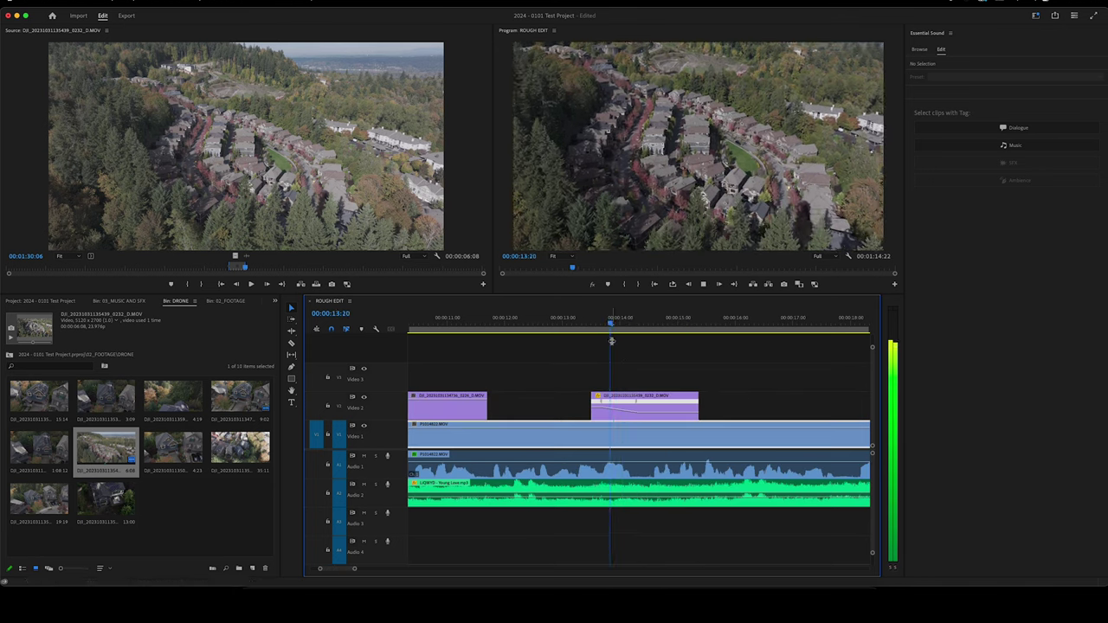
pyautogui.press('space')
# - Trim the speed-ramped clip's end, move it to Video 3 above the start of the first drone clip, and play from the beginning
pyautogui.moveTo(698, 406); pyautogui.dragTo(687, 407)
pyautogui.press('\\')
pyautogui.moveTo(616, 405); pyautogui.dragTo(443, 374)
pyautogui.press('Home')
pyautogui.press('space')
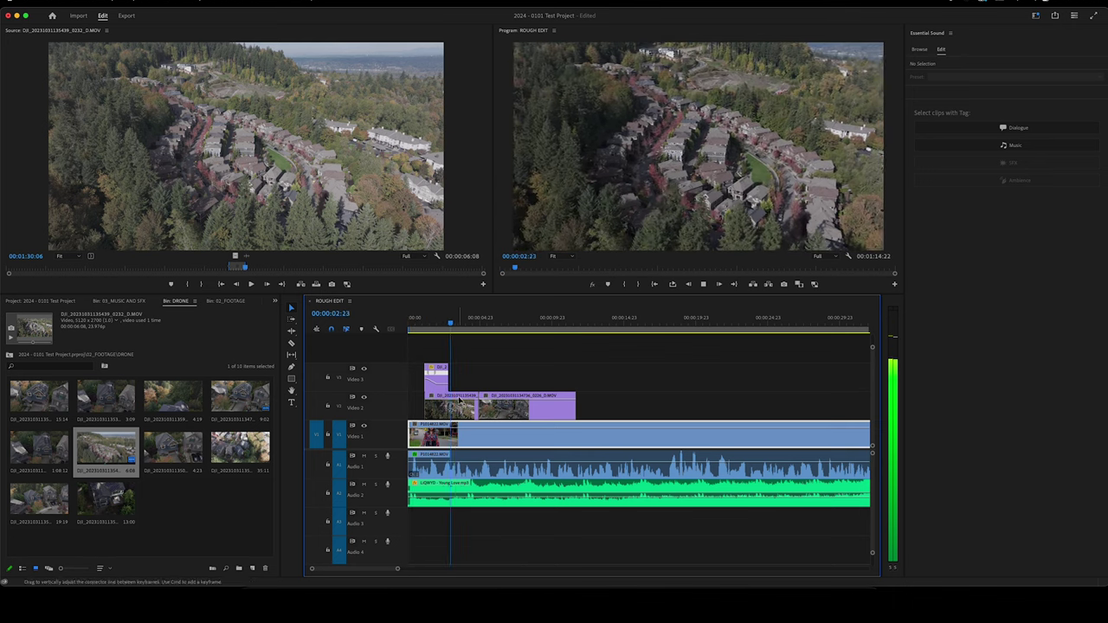
# - Park the original first drone clip on a new Video 4 track and slide the 0226 clip to directly follow the speed-ramped clip
pyautogui.moveTo(462, 414); pyautogui.dragTo(670, 356)
pyautogui.moveTo(520, 412); pyautogui.dragTo(490, 412)
pyautogui.click(436, 326)
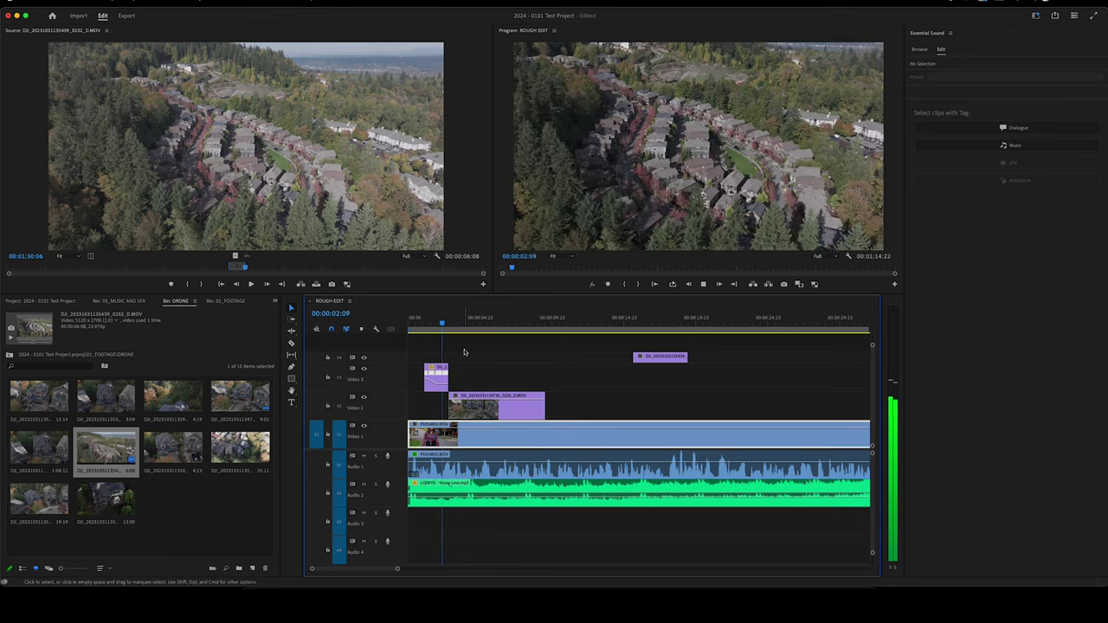
# - Move the parked drone clip to Video 3 over the 0226 clip, trim the 0226 clip to end with it, and play back
pyautogui.moveTo(655, 364); pyautogui.dragTo(496, 378)
pyautogui.moveTo(539, 410); pyautogui.dragTo(528, 411)
pyautogui.press('space')
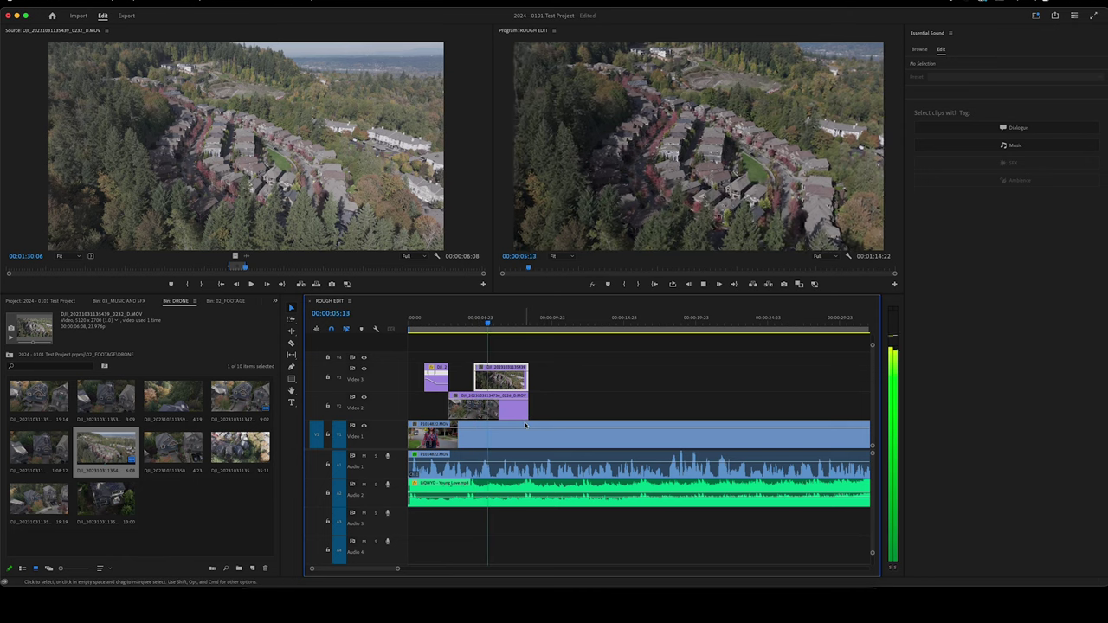
pyautogui.press('Up')
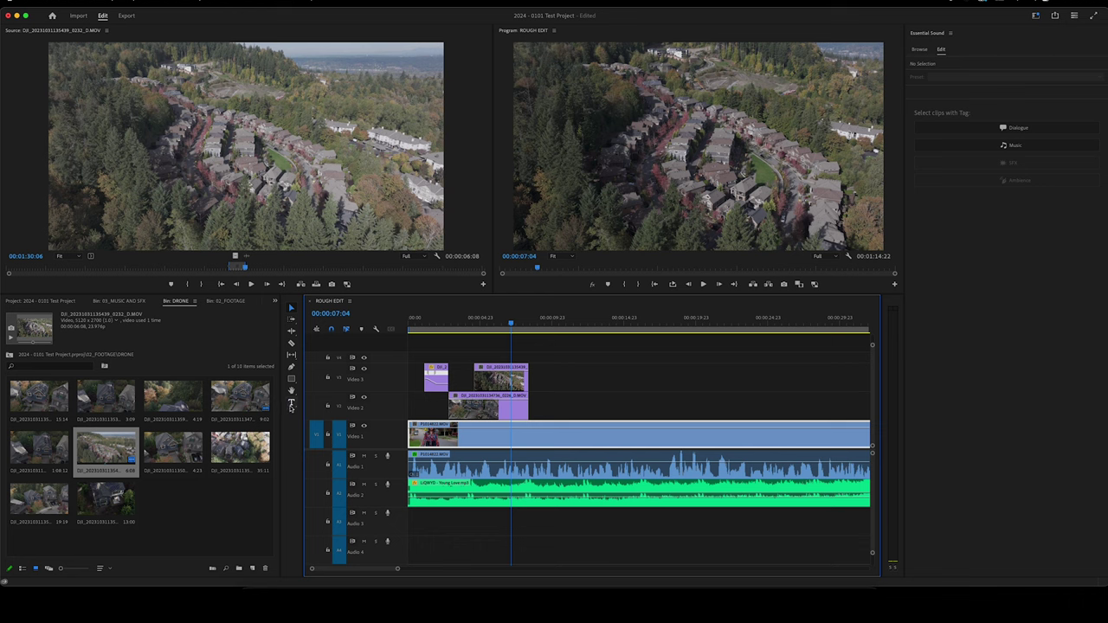
# - Add the text EXAMPLE over the drone shot at 00:00:07:04 with the Type tool
pyautogui.click(292, 405)
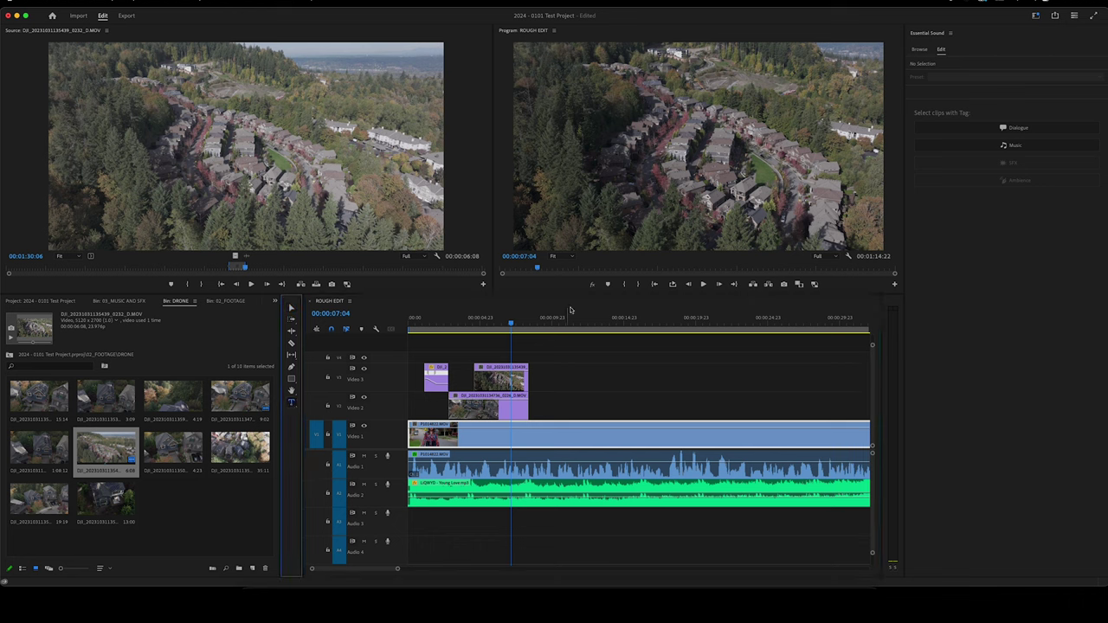
pyautogui.click(647, 141)
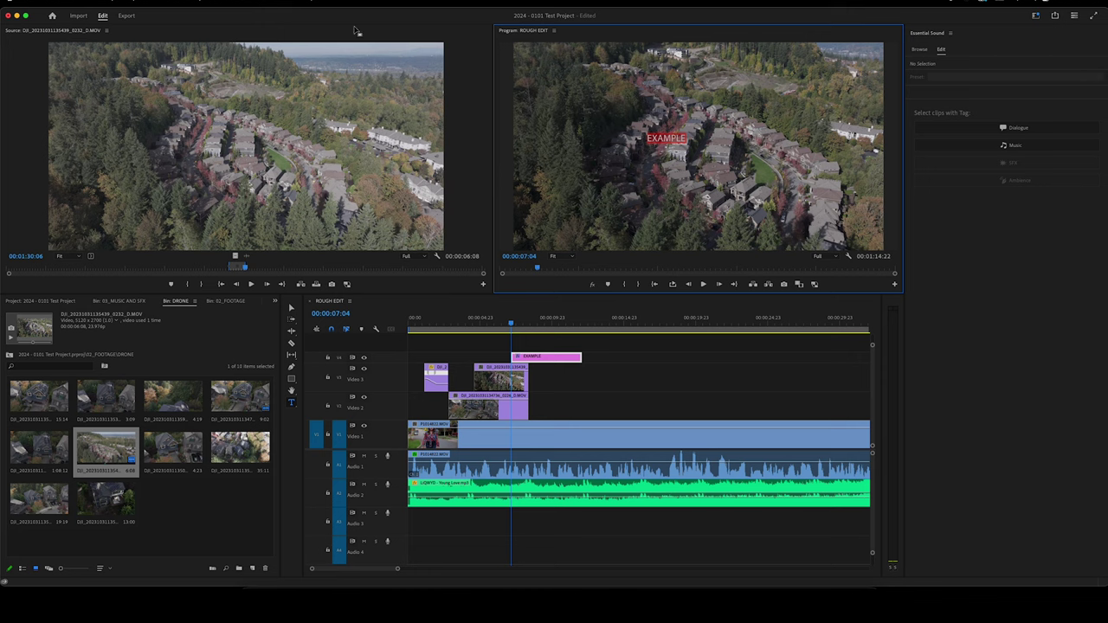
# - Show the Essential Graphics settings and fit the EXAMPLE title to the span of the drone clip on Video 3
pyautogui.click(206, 5)
pyautogui.moveTo(275, 5)
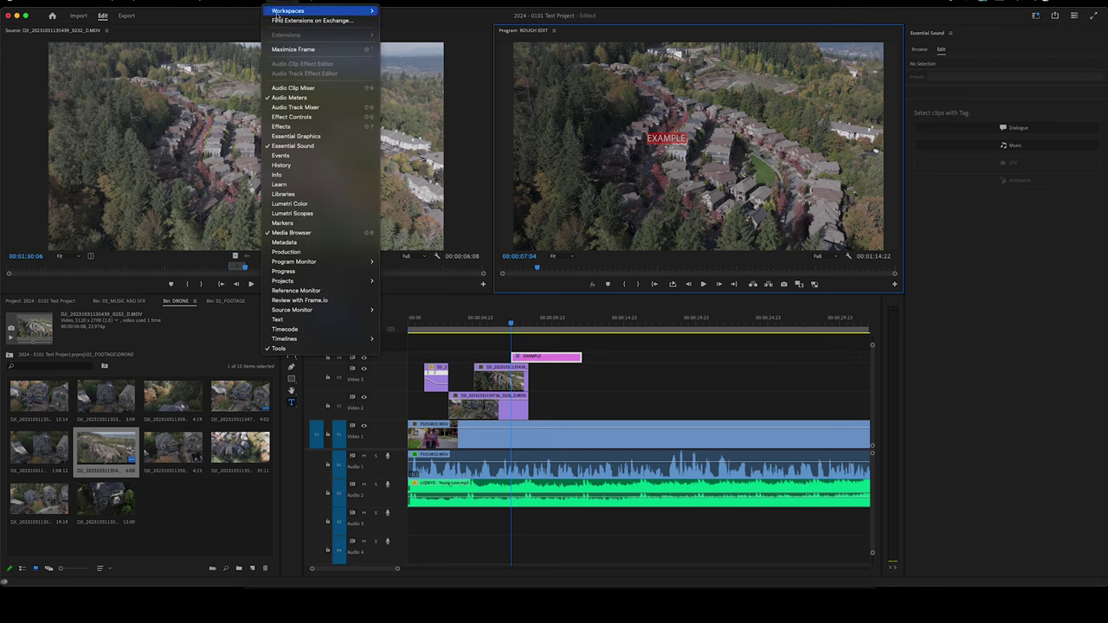
pyautogui.click(314, 137)
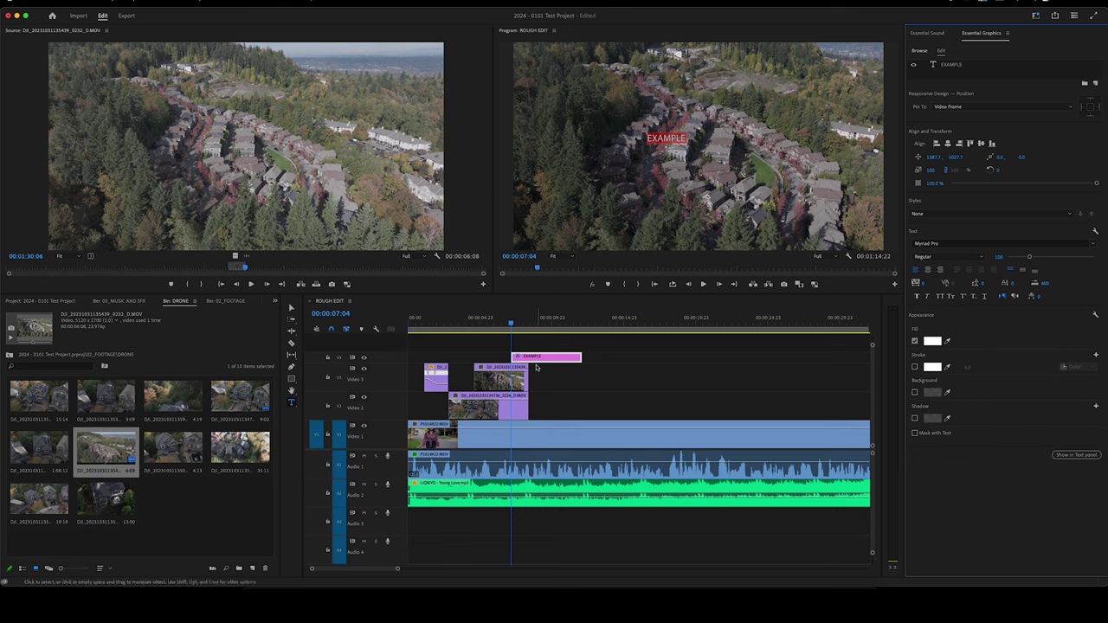
pyautogui.moveTo(538, 362)
pyautogui.mouseDown()
pyautogui.moveTo(548, 354)
pyautogui.moveTo(502, 361)
pyautogui.moveTo(512, 327)
pyautogui.moveTo(542, 328)
pyautogui.moveTo(513, 330)
pyautogui.moveTo(542, 356)
pyautogui.moveTo(528, 353)
pyautogui.mouseUp()
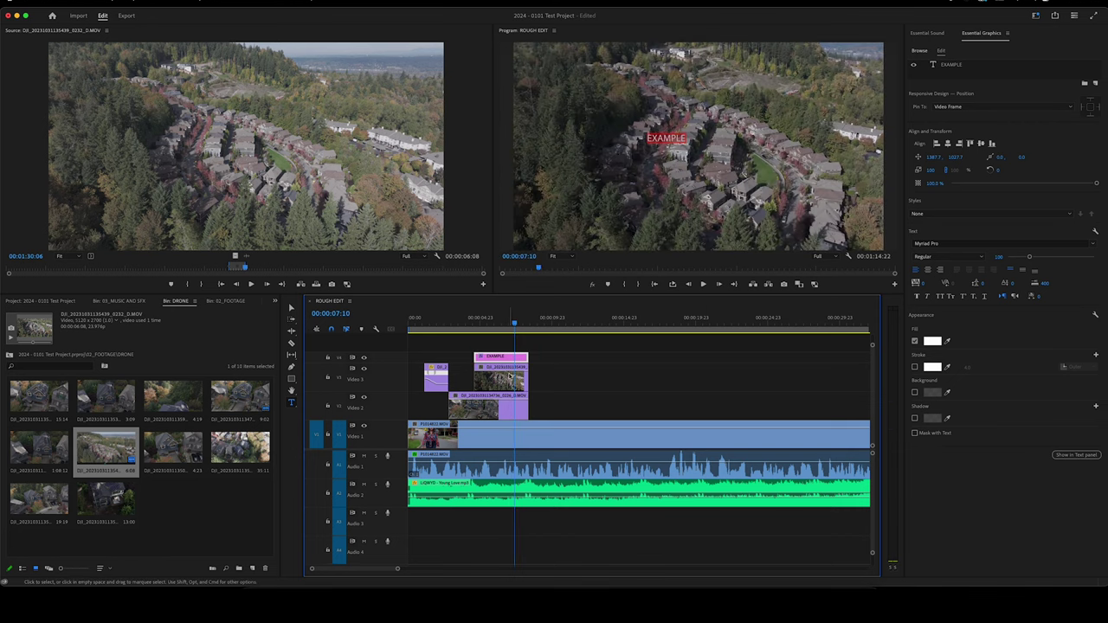
pyautogui.click(504, 368)
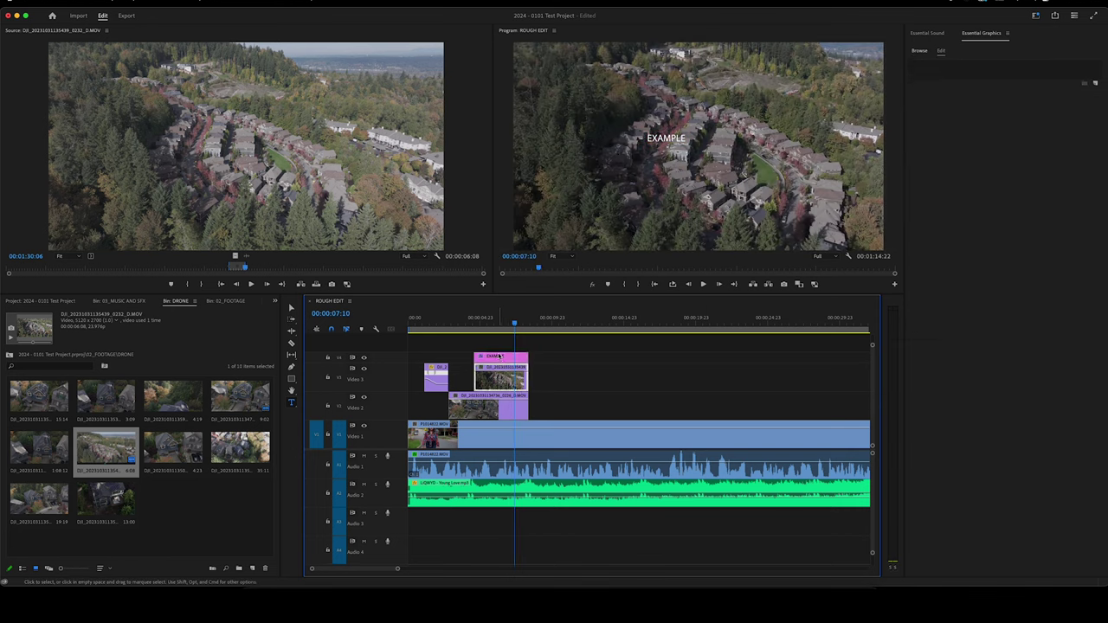
# - Set the EXAMPLE text's font to Helvetica Neue Condensed Black and enlarge its font size to about 291
pyautogui.click(487, 320)
pyautogui.click(666, 138)
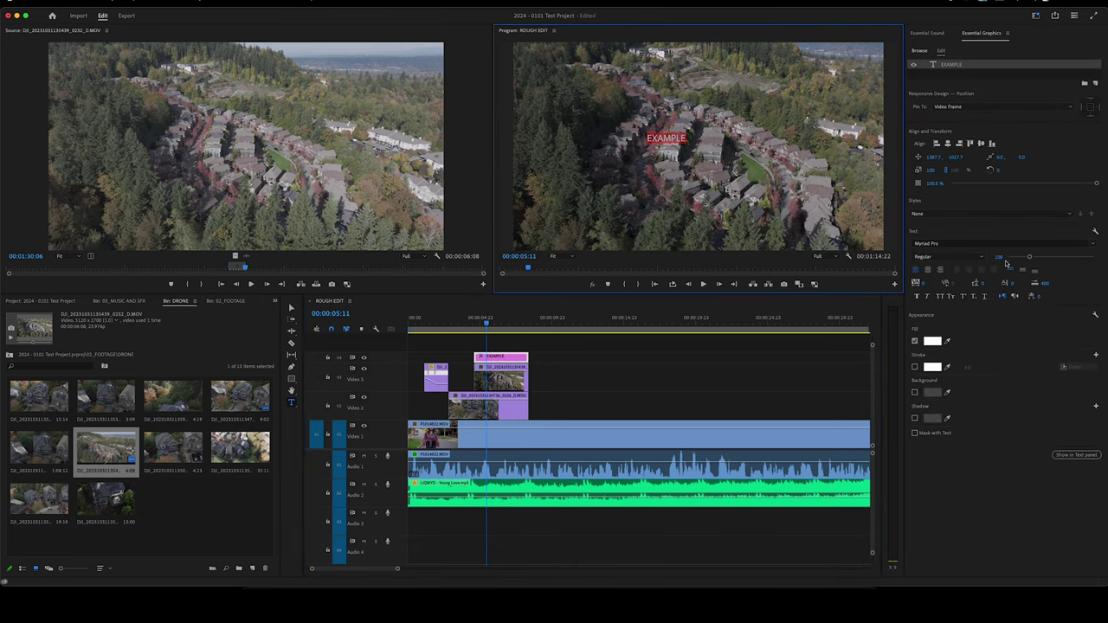
pyautogui.click(937, 243)
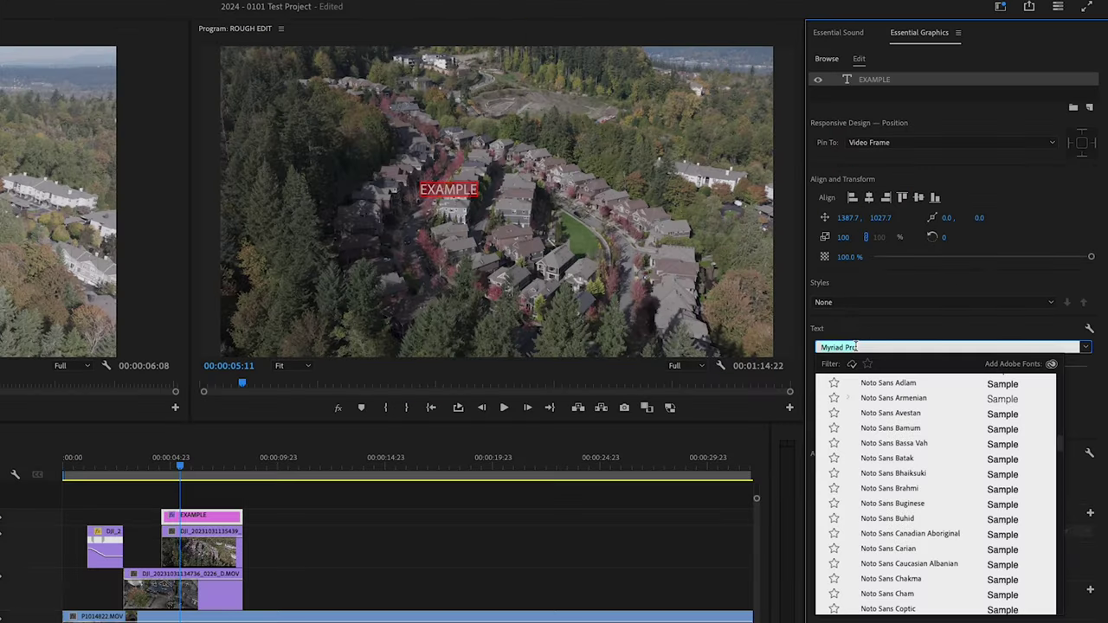
pyautogui.write('helv')
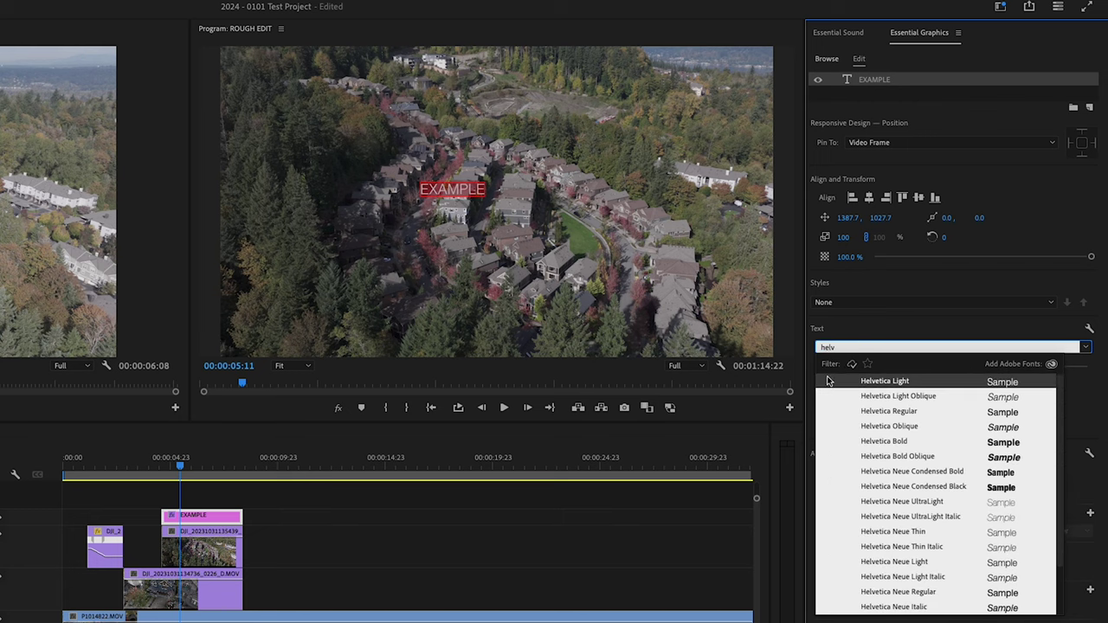
pyautogui.click(1003, 488)
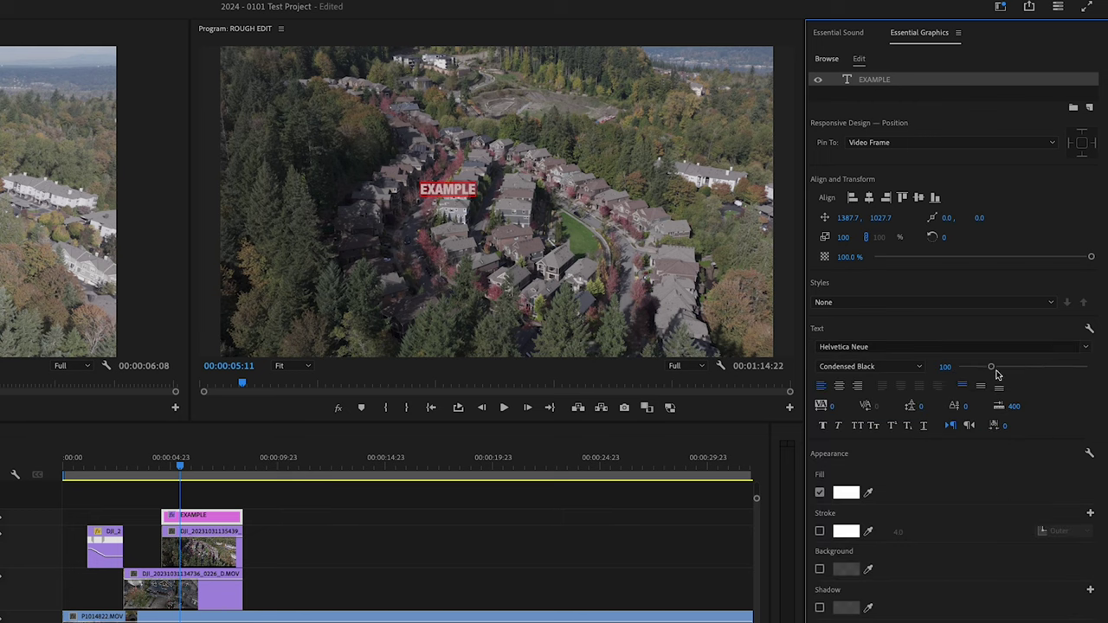
pyautogui.moveTo(993, 368); pyautogui.dragTo(1053, 368)
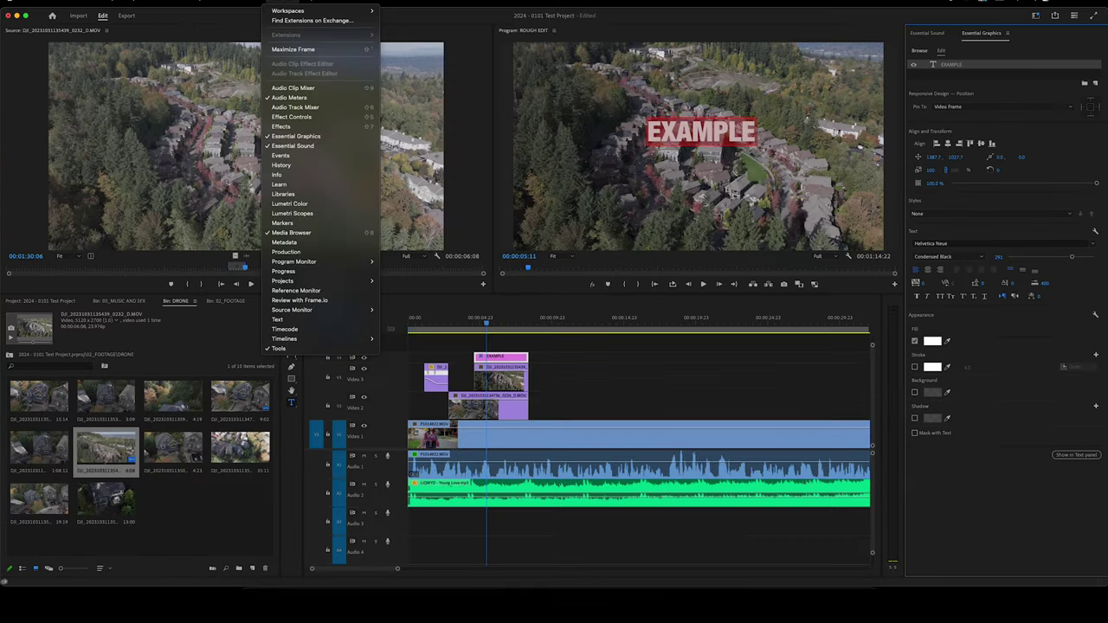
# - Show the Effect Controls alongside the Source Monitor and display the EXAMPLE title's properties in them
pyautogui.click(290, 117)
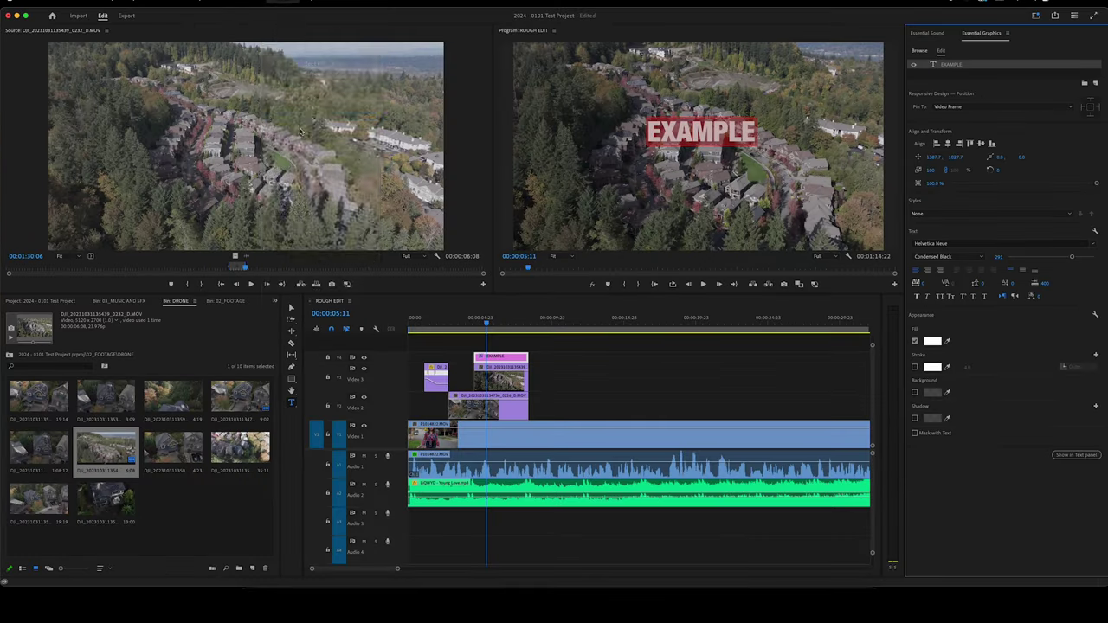
pyautogui.moveTo(19, 31); pyautogui.dragTo(277, 42)
pyautogui.click(100, 35)
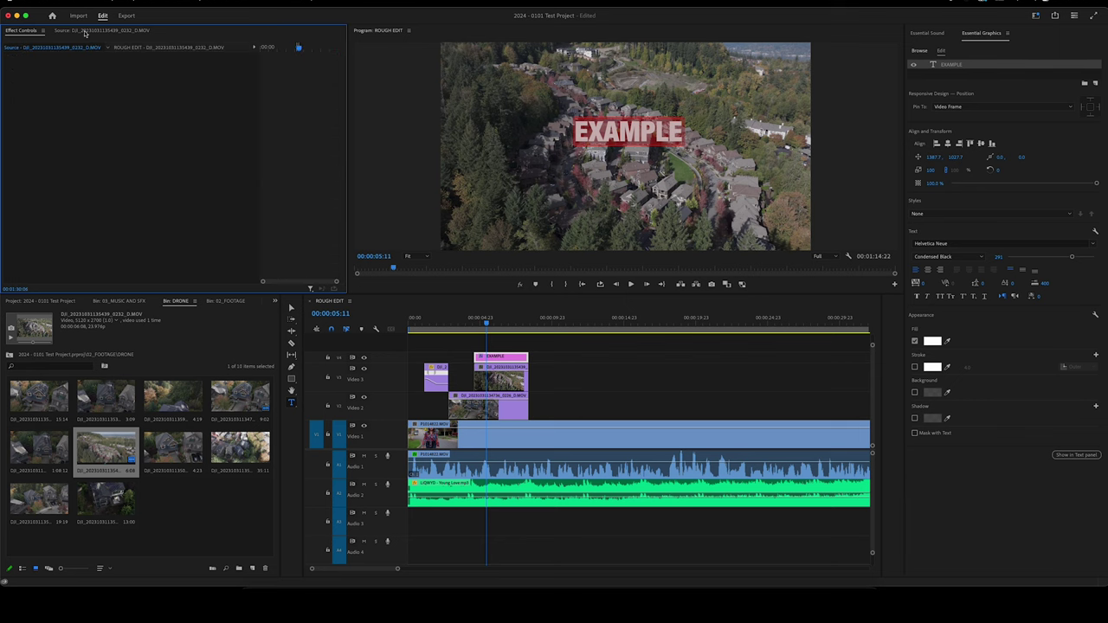
pyautogui.click(26, 31)
pyautogui.click(92, 32)
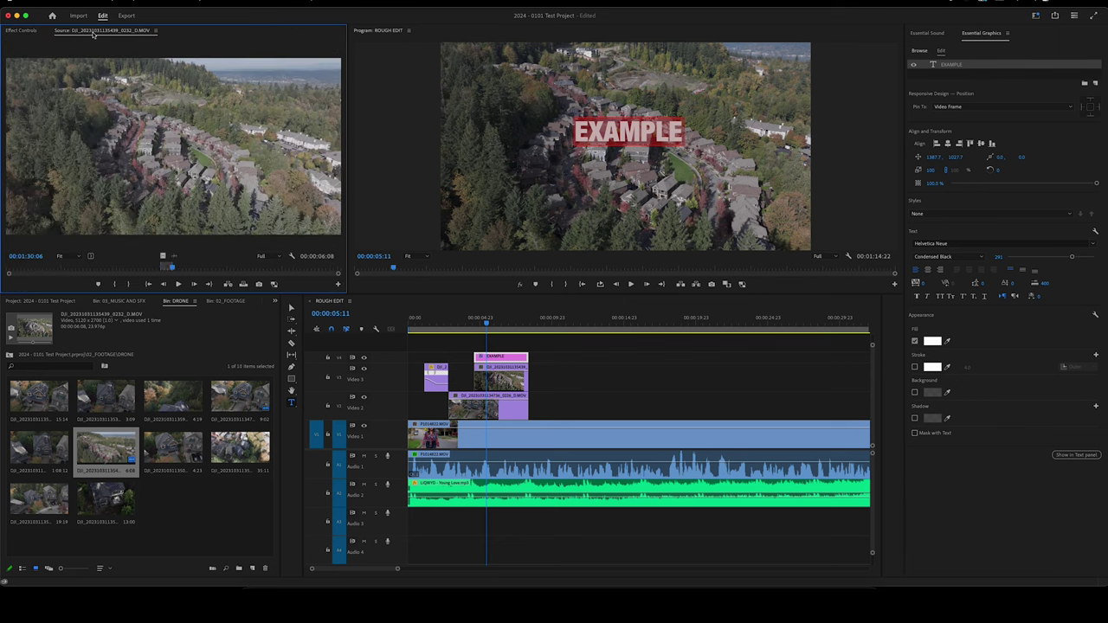
pyautogui.click(20, 30)
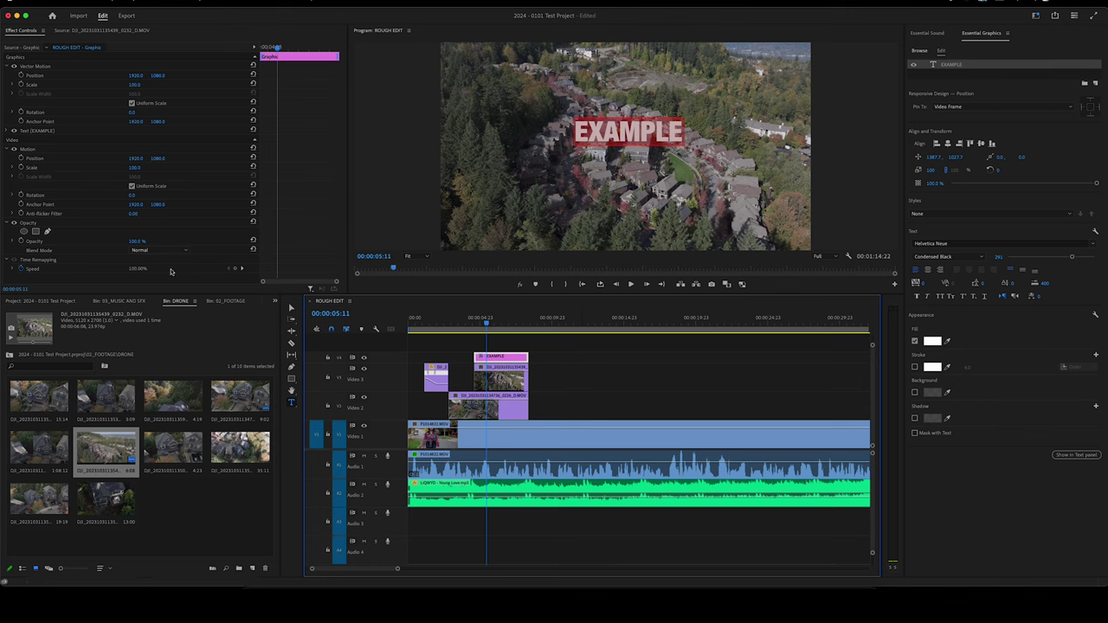
# - Try a Vector Motion position of 1430, 1239 and a scale of 182 on the EXAMPLE title
pyautogui.moveTo(139, 76)
pyautogui.mouseDown()
pyautogui.moveTo(121, 76)
pyautogui.moveTo(199, 86)
pyautogui.moveTo(164, 75)
pyautogui.moveTo(178, 75)
pyautogui.moveTo(130, 84)
pyautogui.mouseUp()
pyautogui.click(134, 85)
pyautogui.write('271')
pyautogui.press('Return')
# - Look through the EXAMPLE text's appearance and transform options, and undo the Vector Motion changes
pyautogui.click(129, 131)
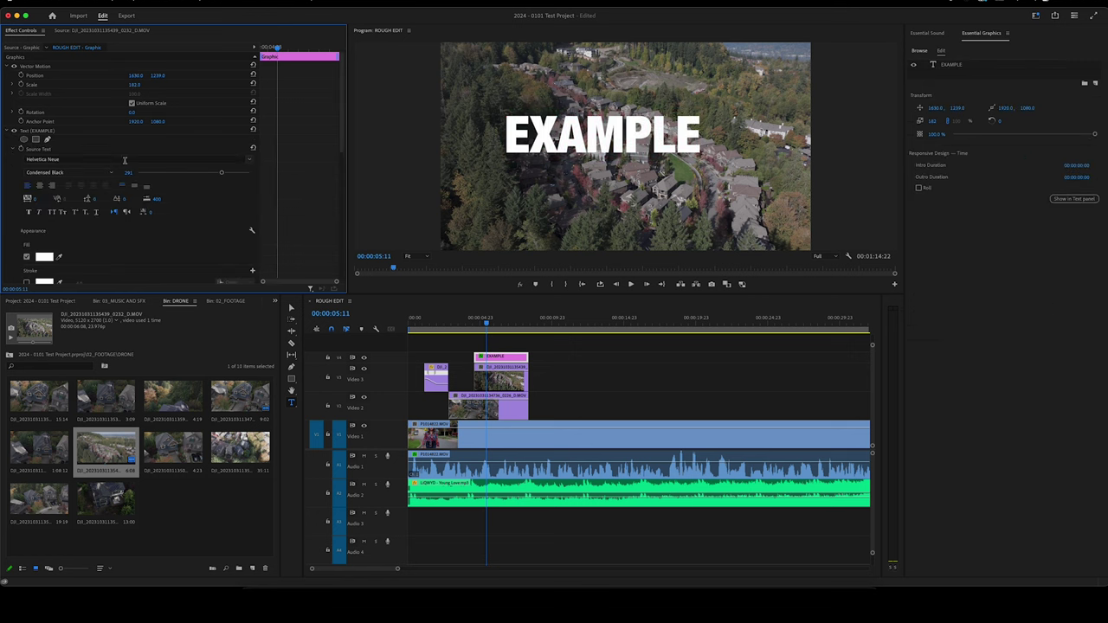
pyautogui.click(44, 132)
pyautogui.scroll(-5, 332, 86)
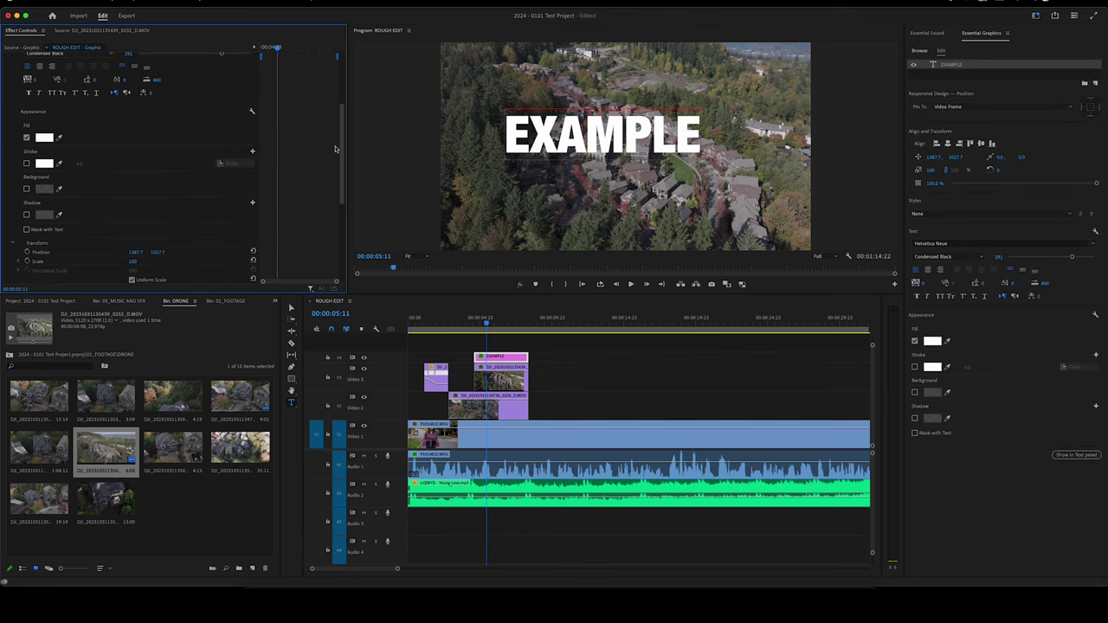
pyautogui.scroll(5, 326, 135)
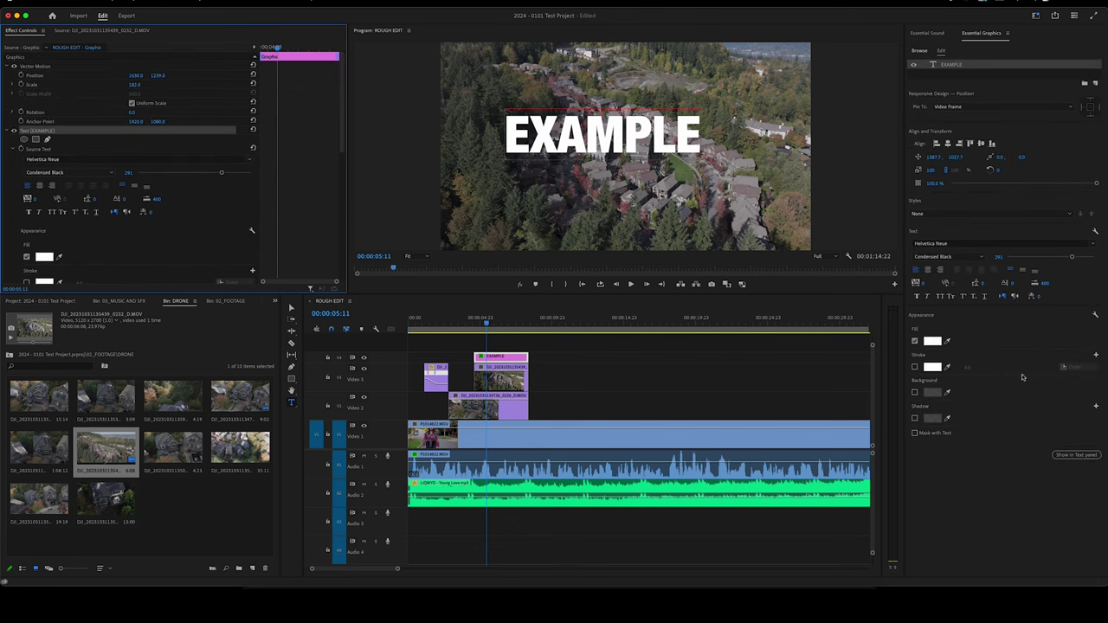
pyautogui.hotkey('ctrl', 'z')
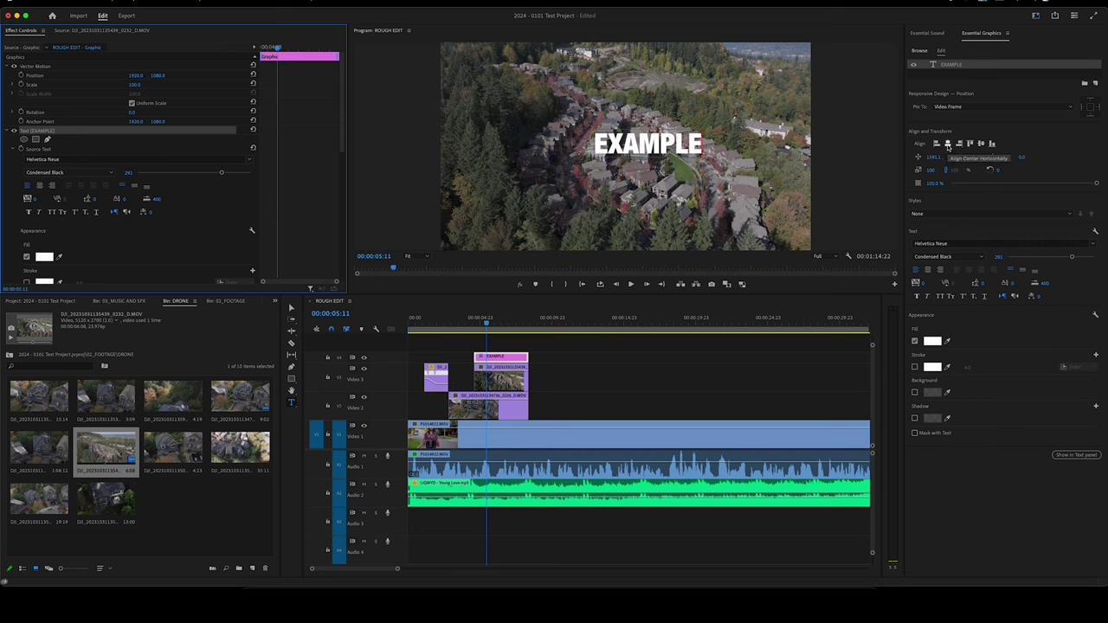
# - Set the EXAMPLE text's font size to 400, centre it horizontally and vertically in the frame, and play it back
pyautogui.moveTo(950, 156); pyautogui.dragTo(943, 165)
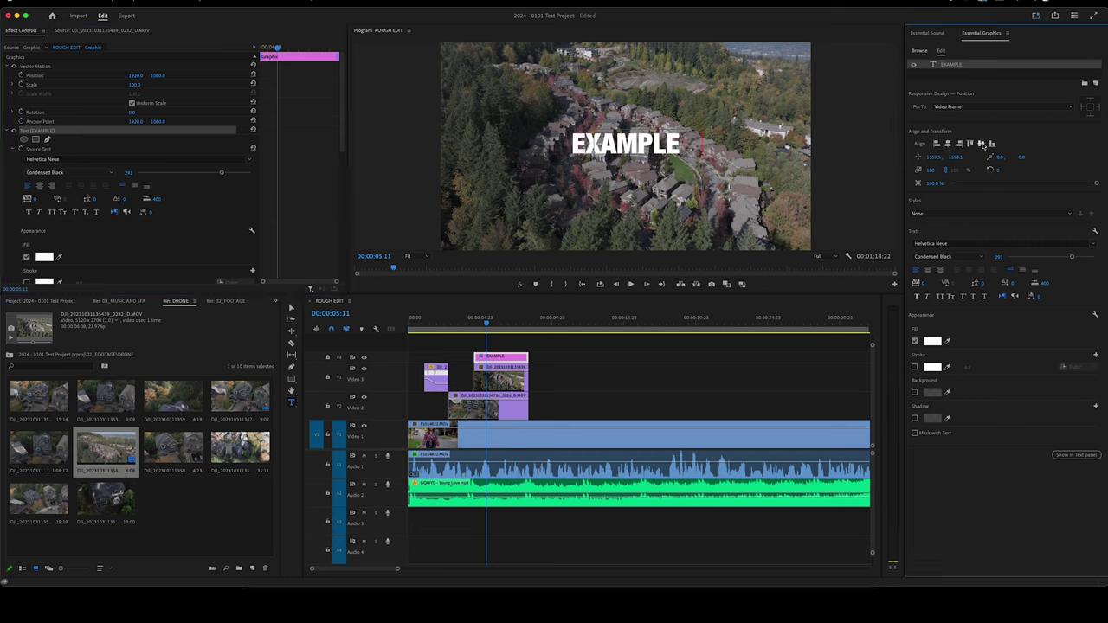
pyautogui.click(981, 143)
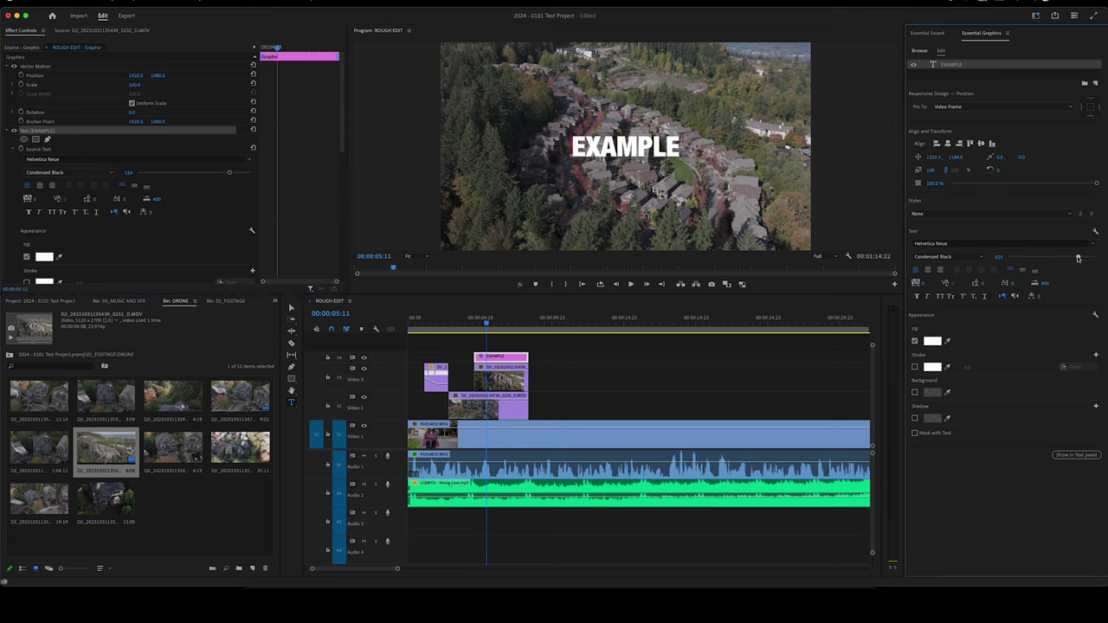
pyautogui.moveTo(1078, 258); pyautogui.dragTo(1094, 258)
pyautogui.click(947, 144)
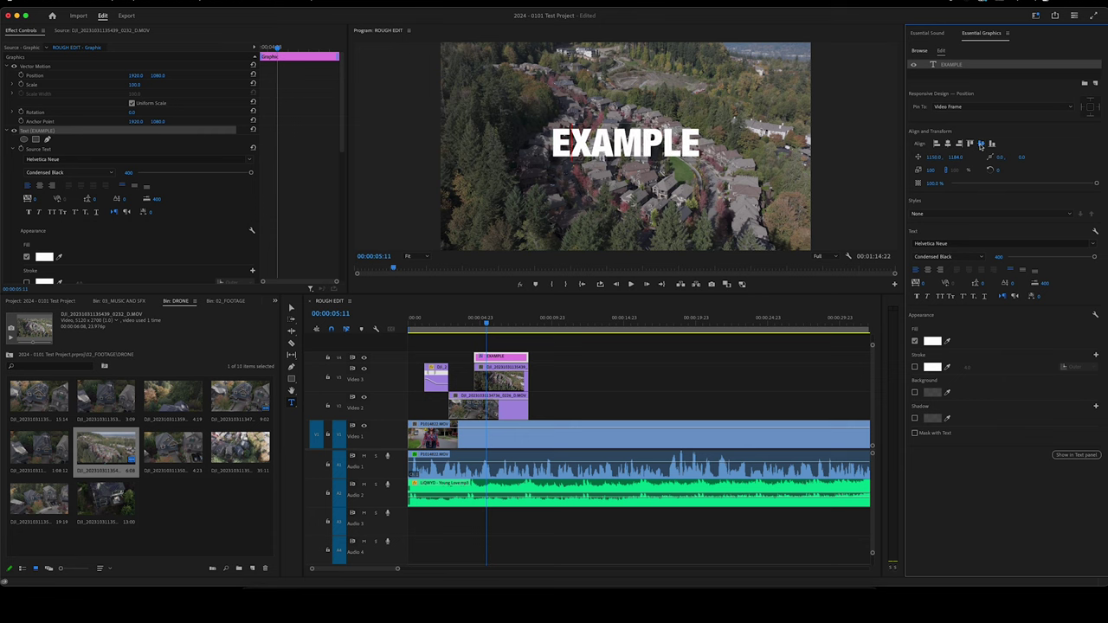
pyautogui.click(982, 143)
pyautogui.click(475, 327)
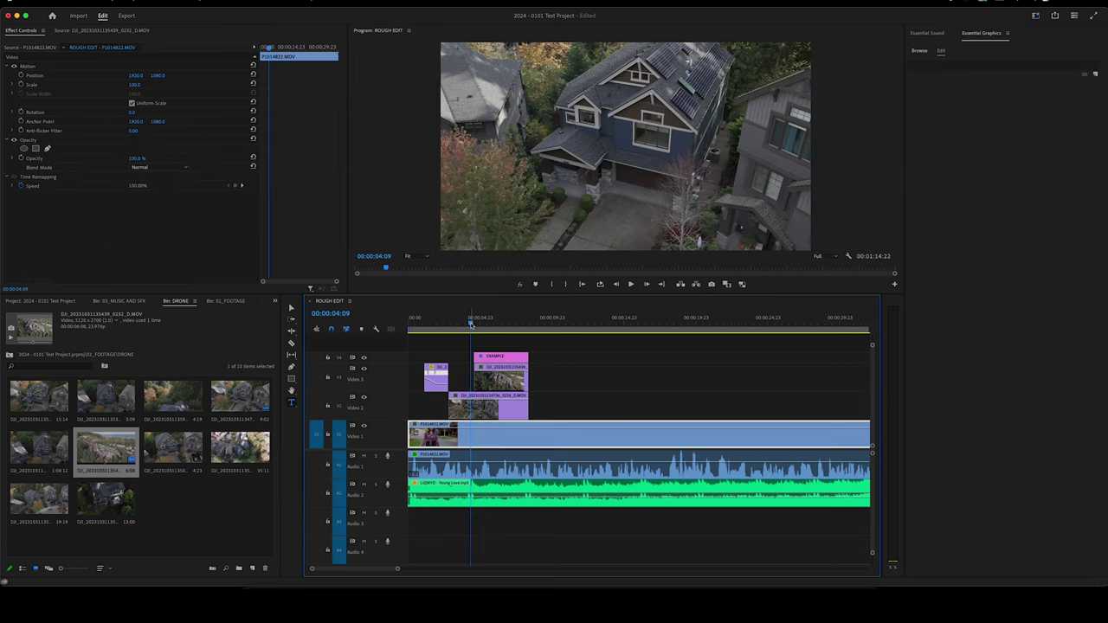
pyautogui.press('space')
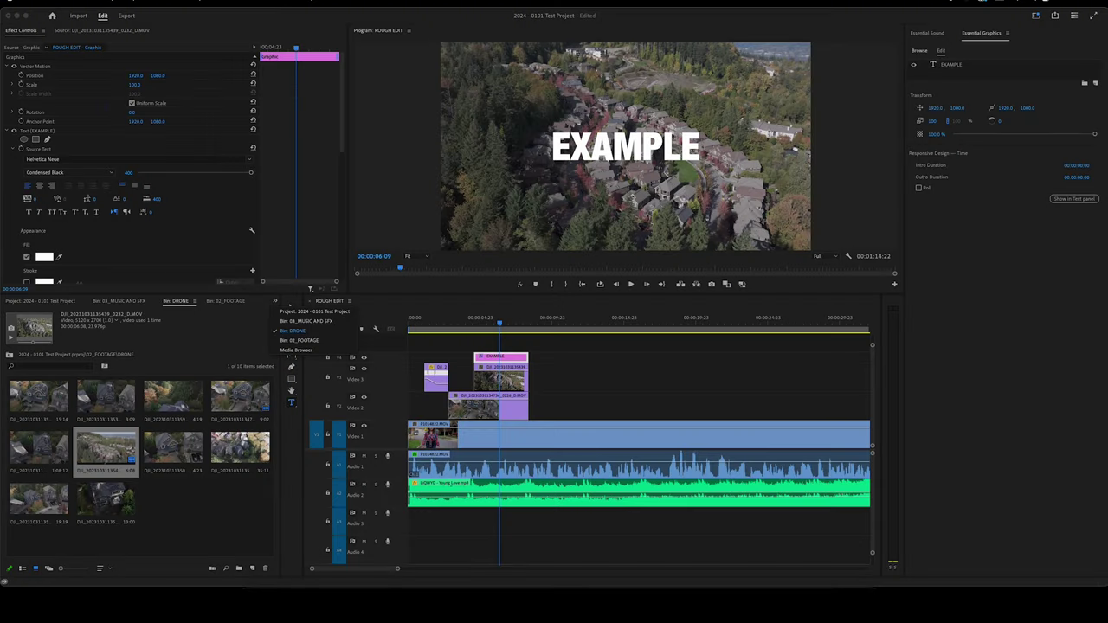
# - Find the Push video transition by searching the effects for push and apply it to the start of the EXAMPLE title
pyautogui.click(282, 1)
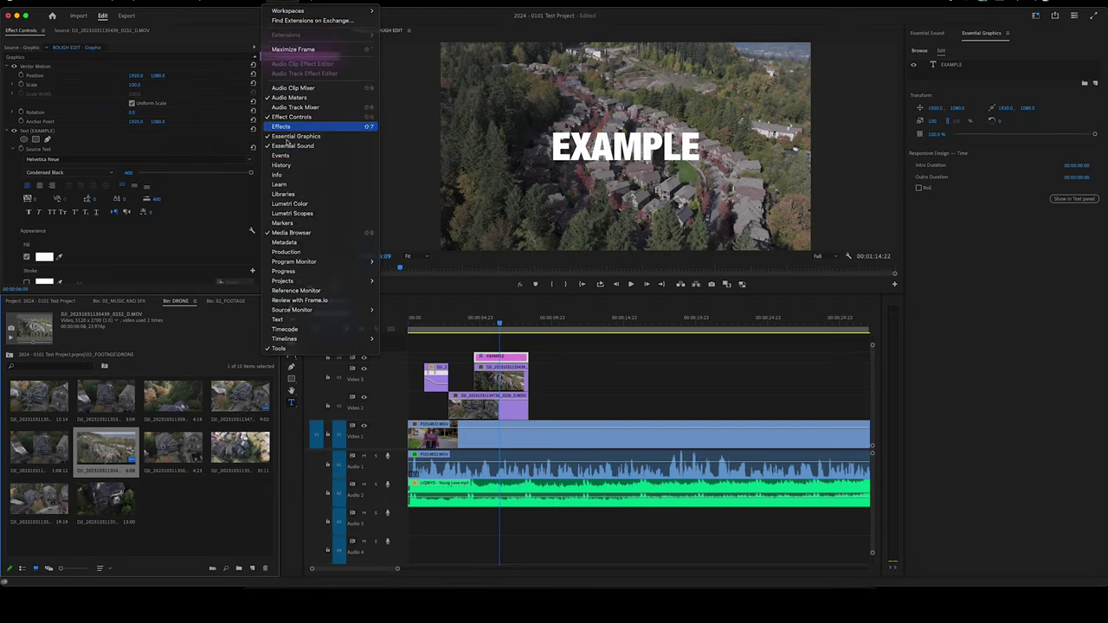
pyautogui.click(281, 126)
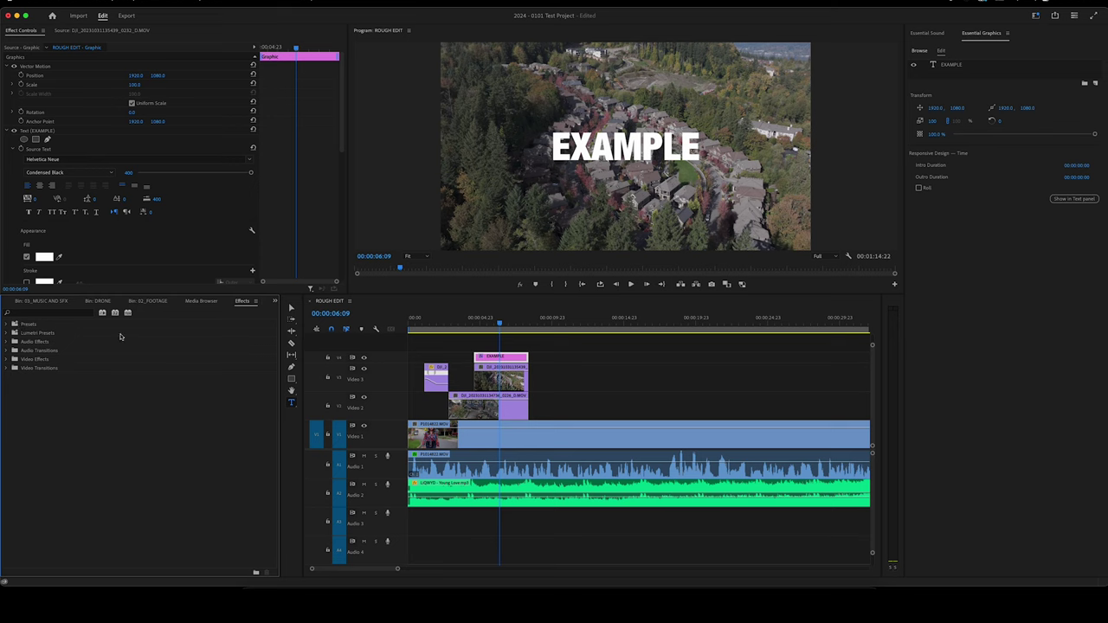
pyautogui.click(6, 367)
pyautogui.click(11, 377)
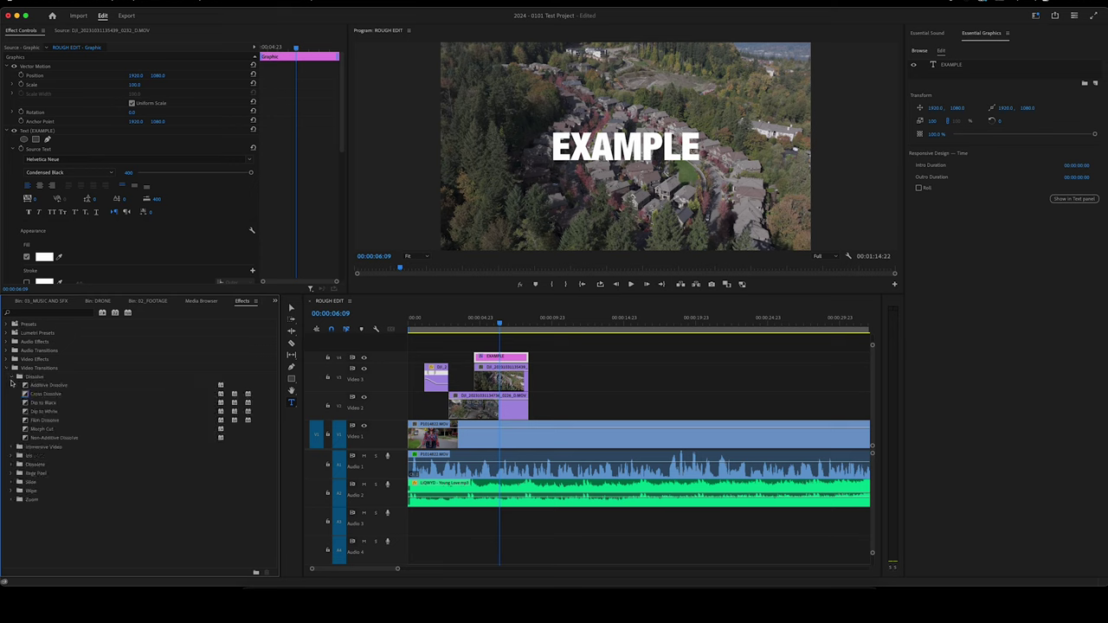
pyautogui.click(12, 378)
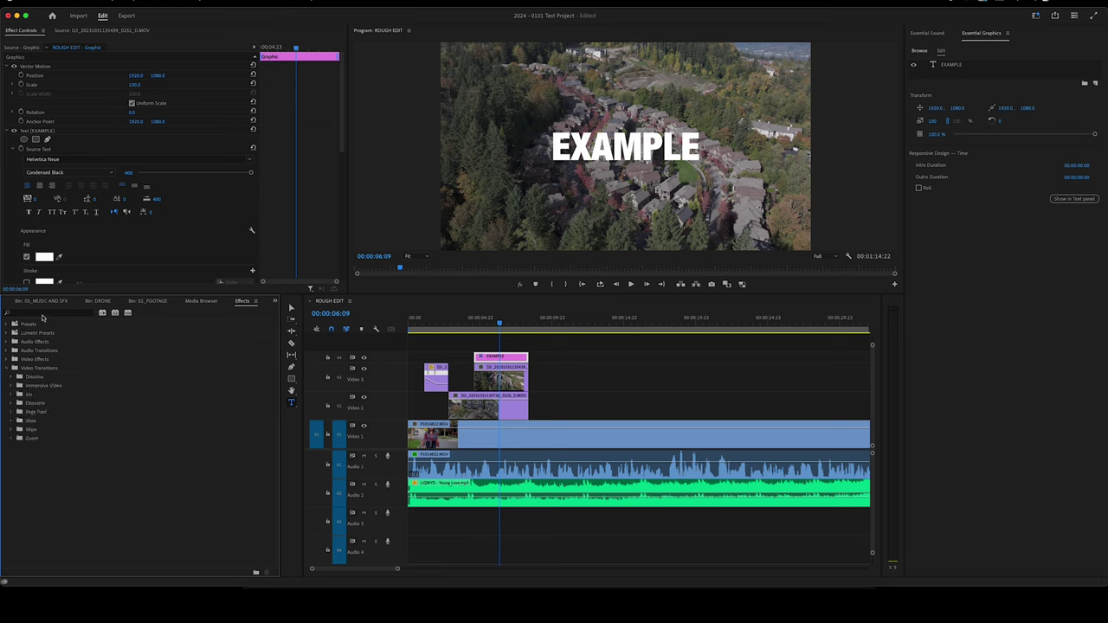
pyautogui.click(41, 315)
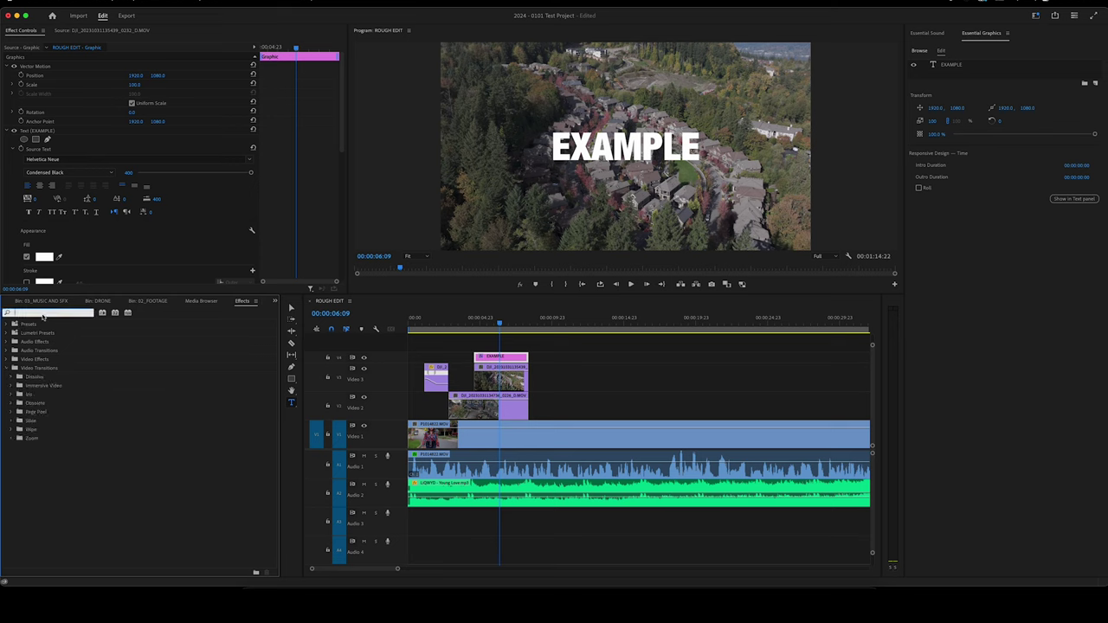
pyautogui.write('push')
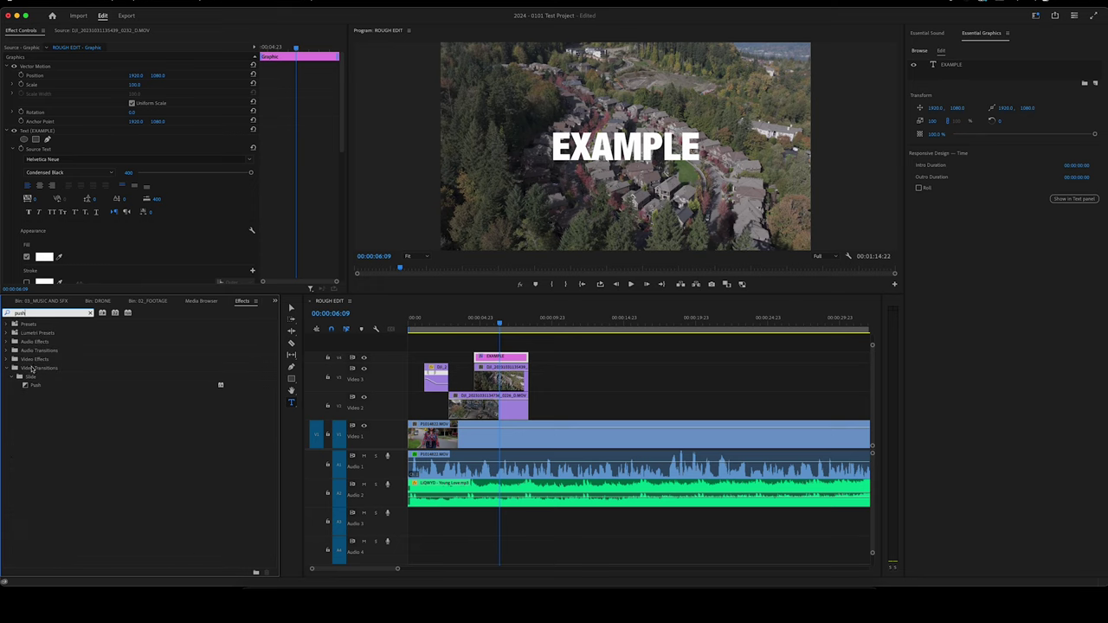
pyautogui.moveTo(35, 386); pyautogui.dragTo(496, 331)
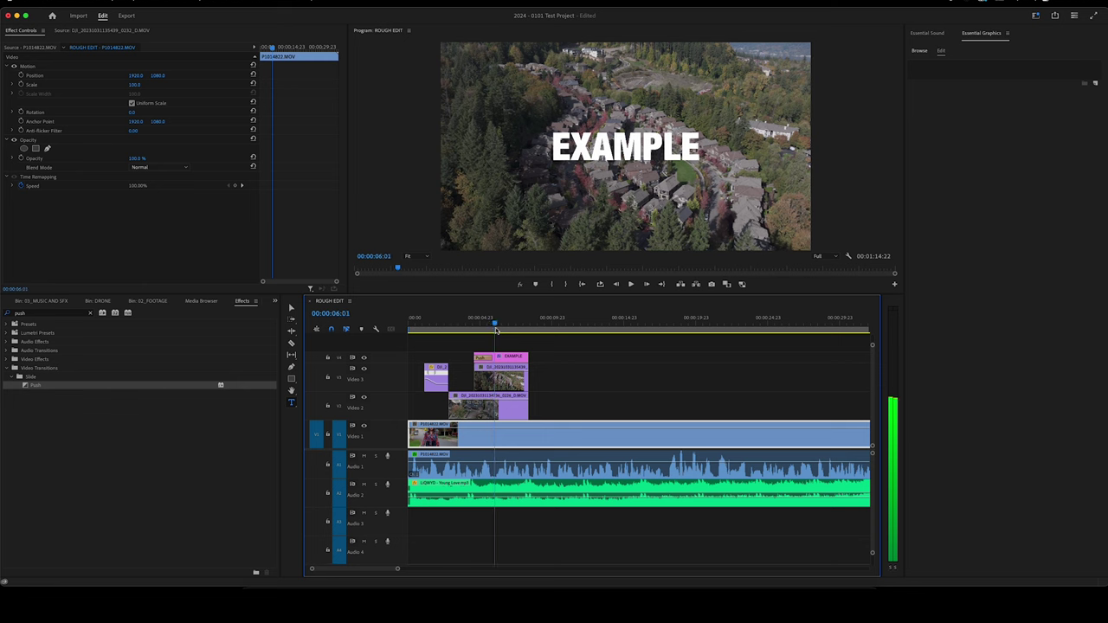
# - Shorten the Push transition at the start of the EXAMPLE title and play it back from just before the title
pyautogui.click(485, 359)
pyautogui.moveTo(493, 358); pyautogui.dragTo(484, 359)
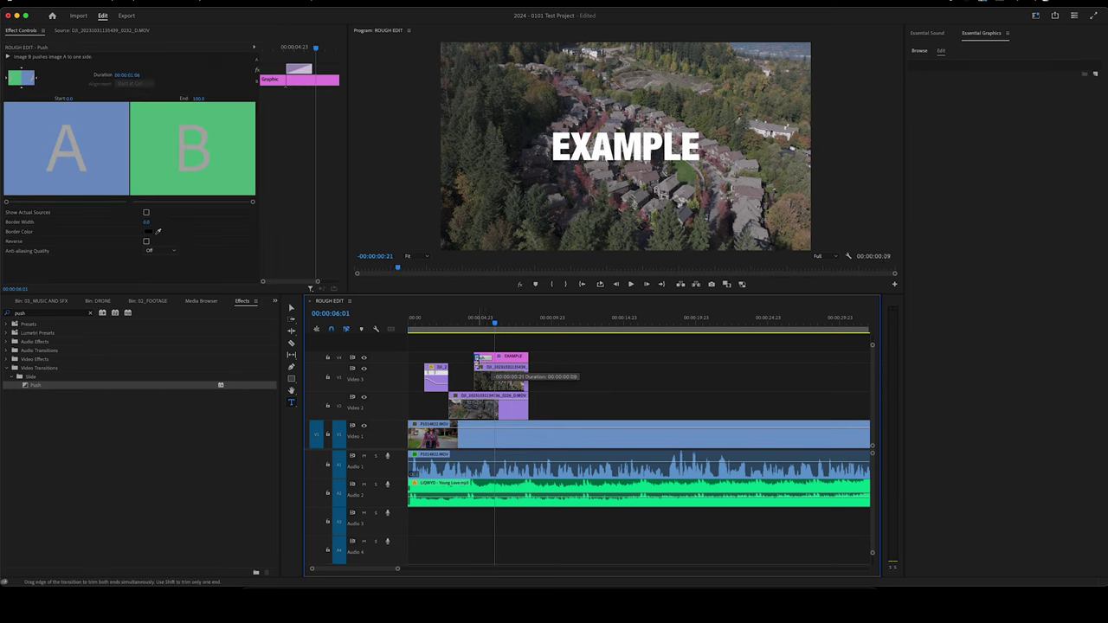
pyautogui.click(470, 327)
pyautogui.press('space')
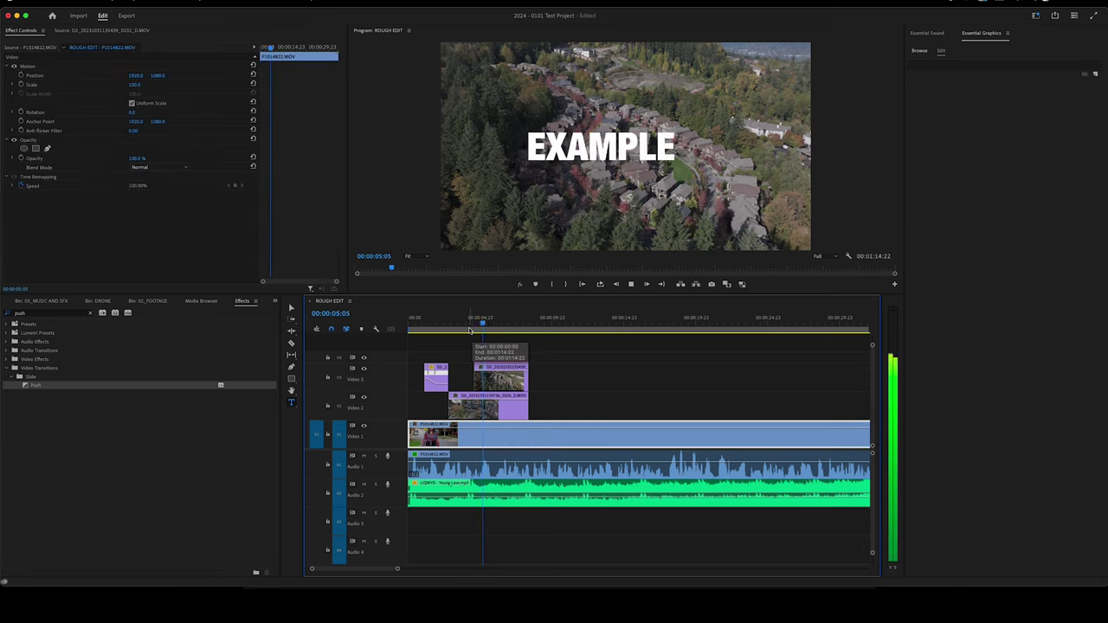
pyautogui.press('space')
# - Reduce the starting Push transition further to 7 frames and replay the title's entrance
pyautogui.click(479, 356)
pyautogui.click(472, 337)
pyautogui.press('space')
pyautogui.press('space')
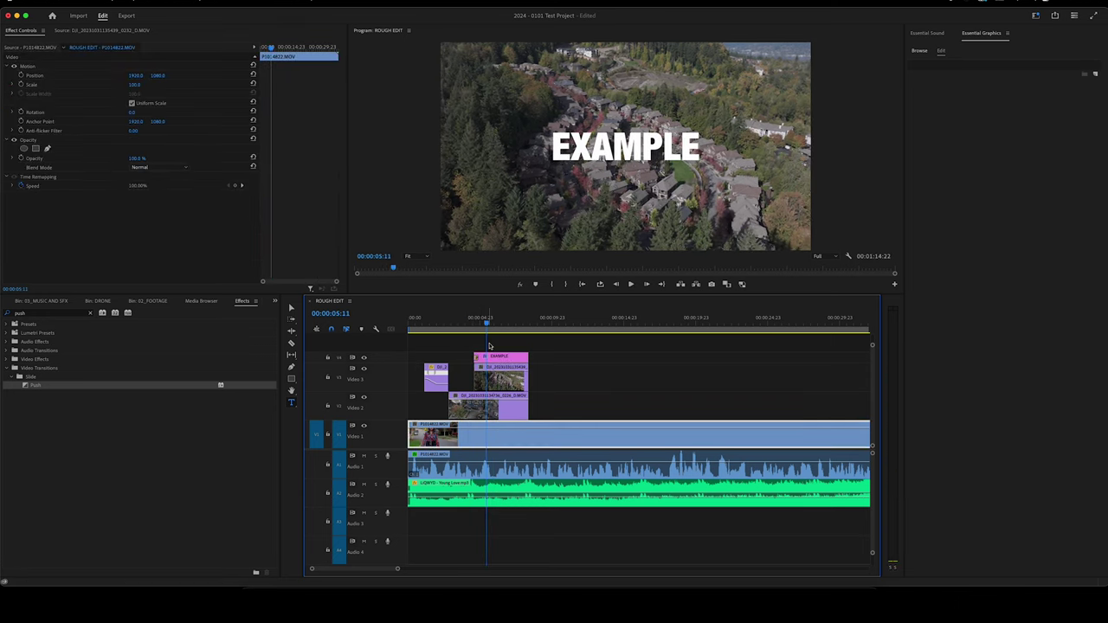
# - Copy the Push transition to the end of the EXAMPLE title and place the playhead at 00:00:07:21
pyautogui.click(479, 356)
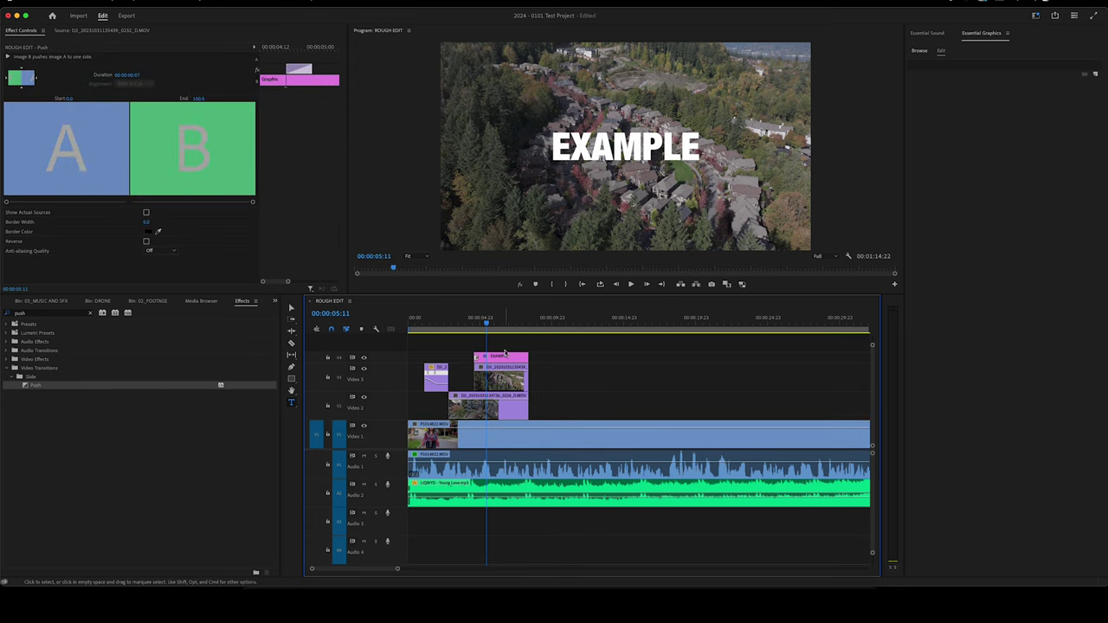
pyautogui.click(548, 344)
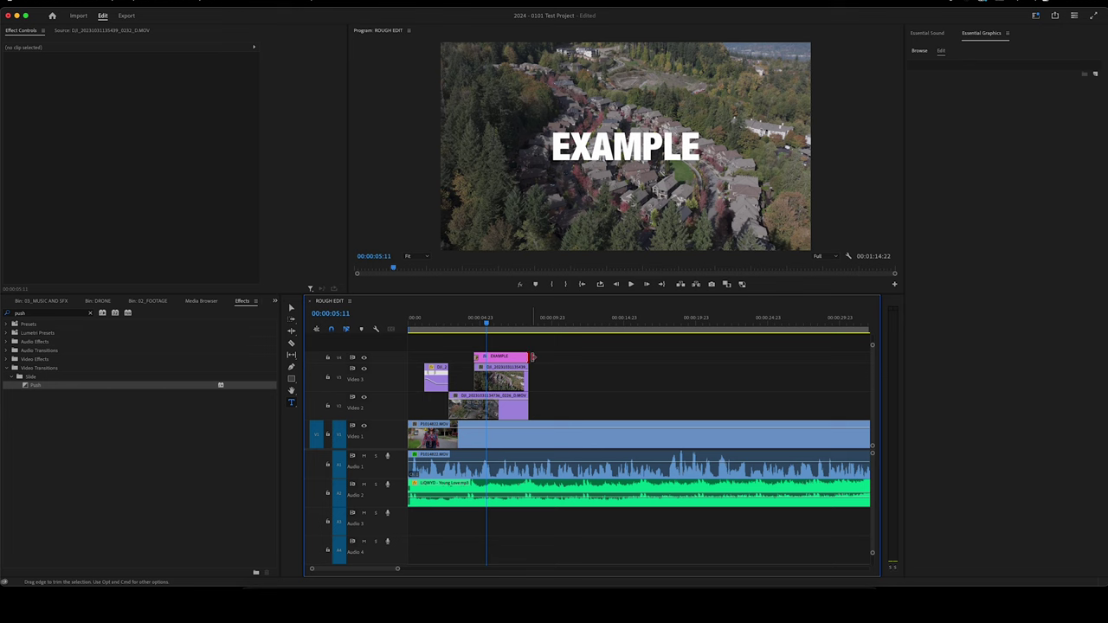
pyautogui.moveTo(519, 334)
pyautogui.mouseDown()
pyautogui.moveTo(530, 335)
pyautogui.moveTo(520, 335)
pyautogui.mouseUp()
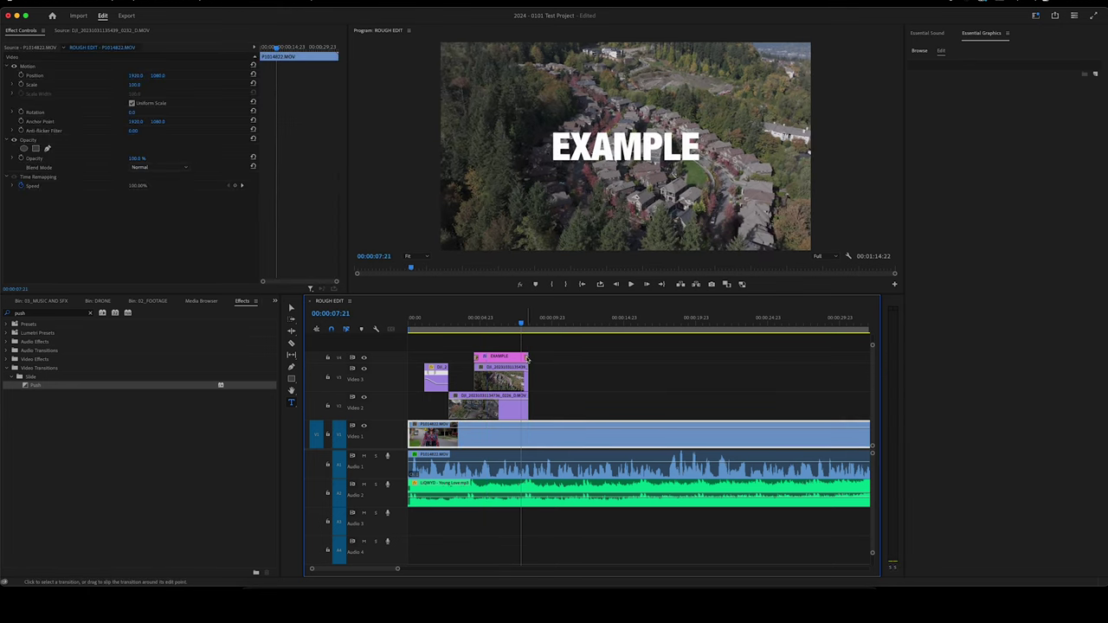
# - Reverse the Push transition at the end of the EXAMPLE title and play back the title's exit
pyautogui.click(527, 358)
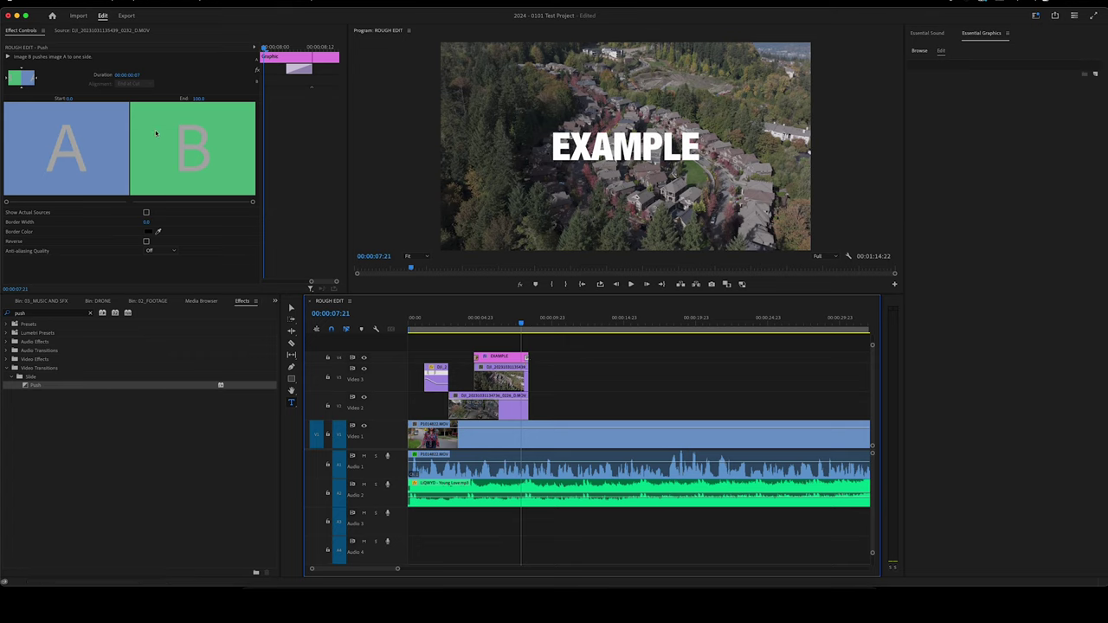
pyautogui.click(146, 242)
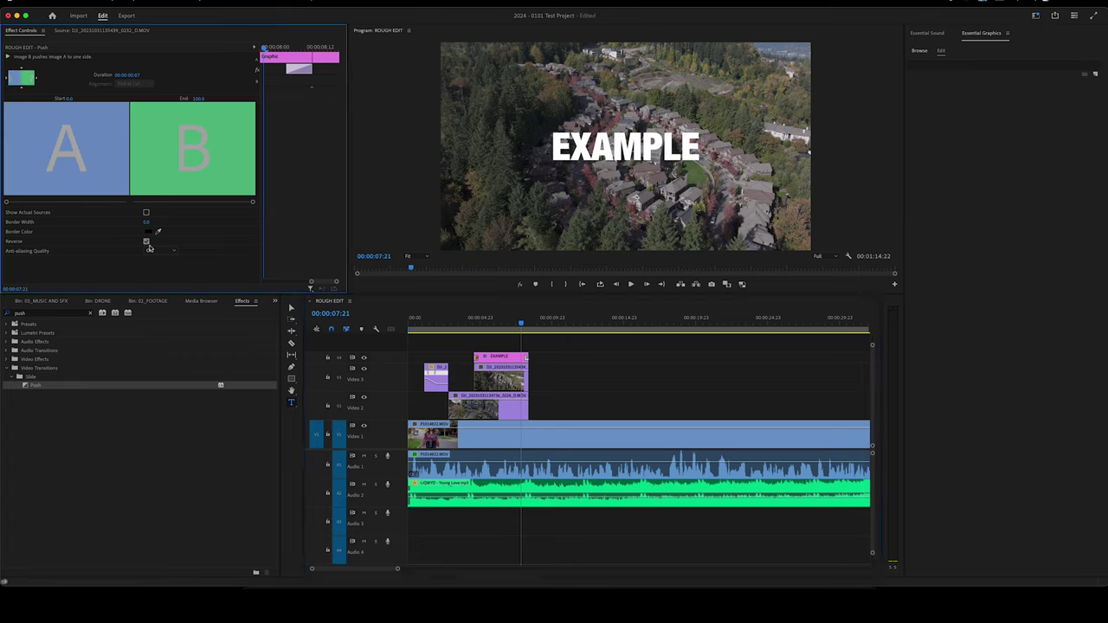
pyautogui.click(507, 322)
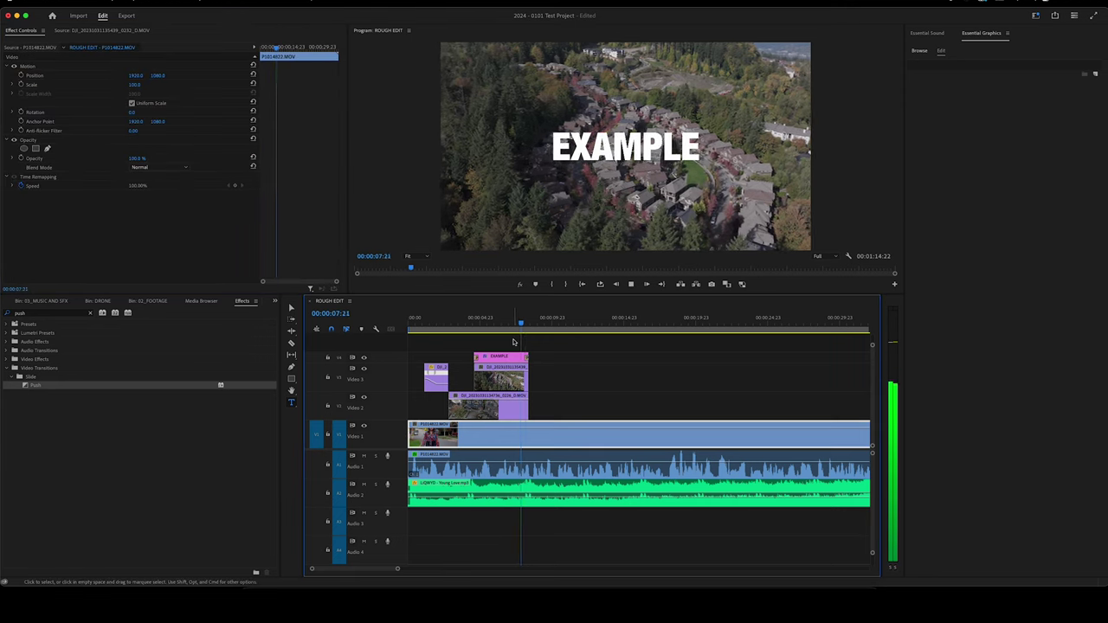
pyautogui.press('space')
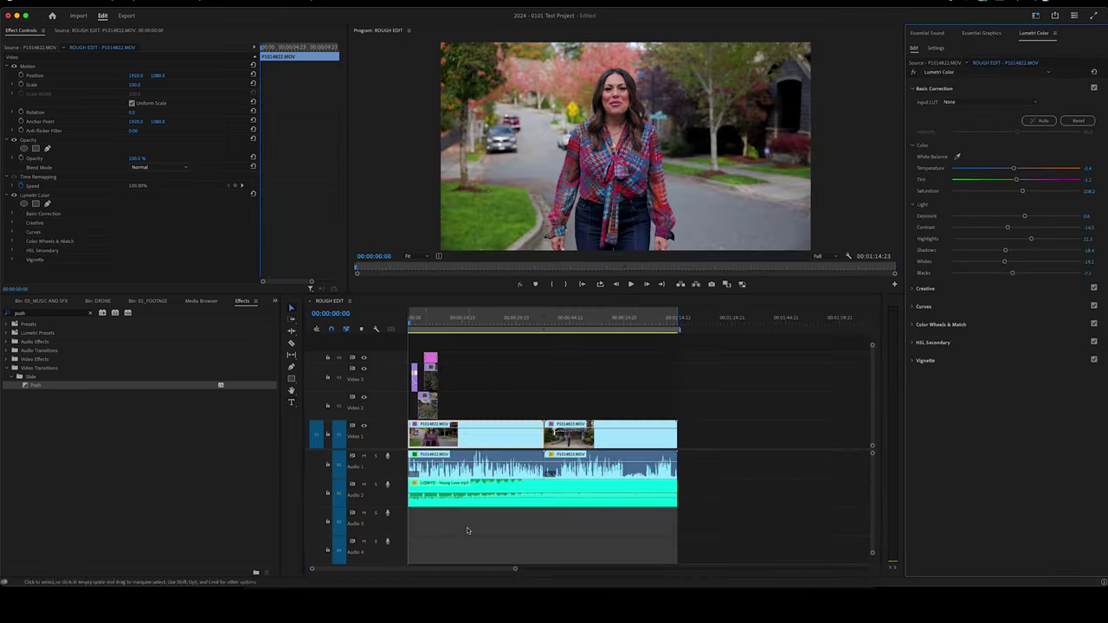
# - Apply the default Cross Dissolve to the start of the first A-cam clip on Video 1 and play it
pyautogui.scroll(6, 446, 369)
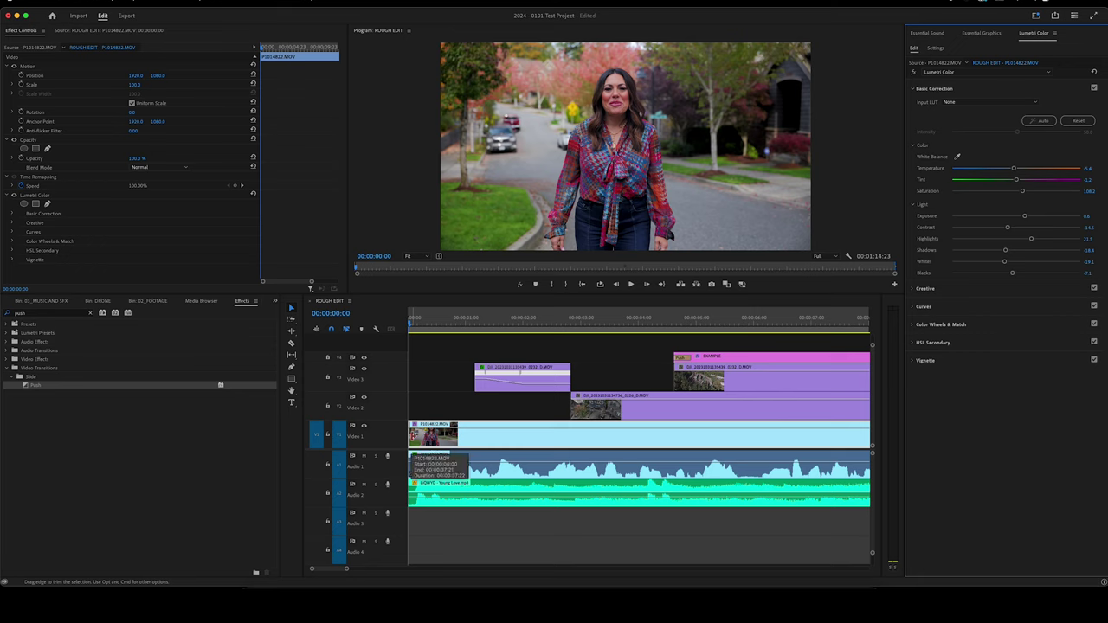
pyautogui.click(421, 401)
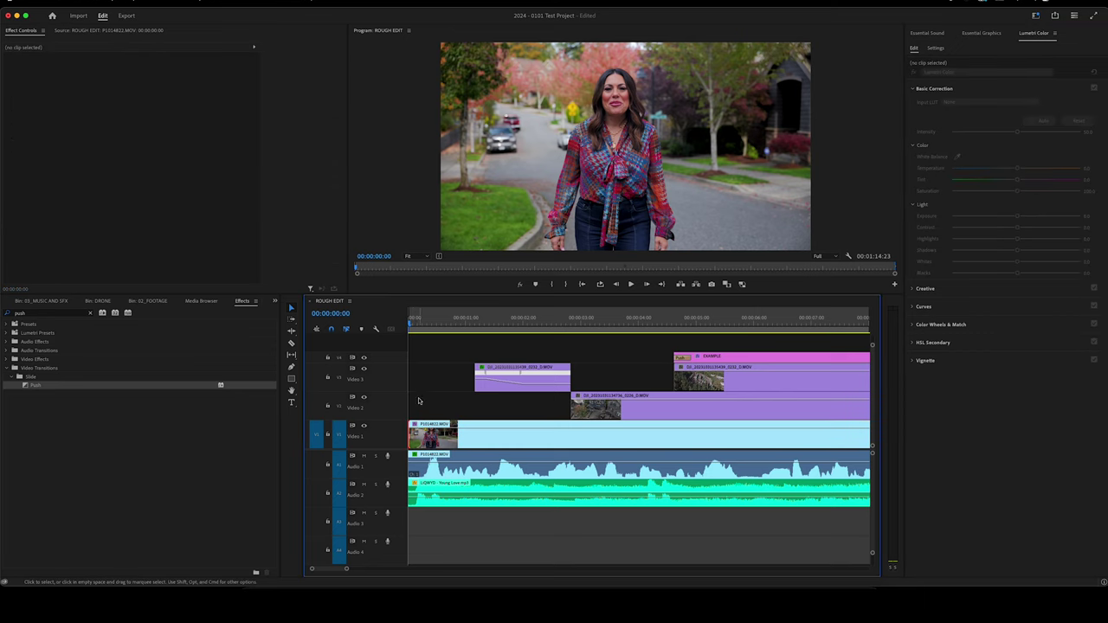
pyautogui.click(418, 432)
pyautogui.rightClick(412, 436)
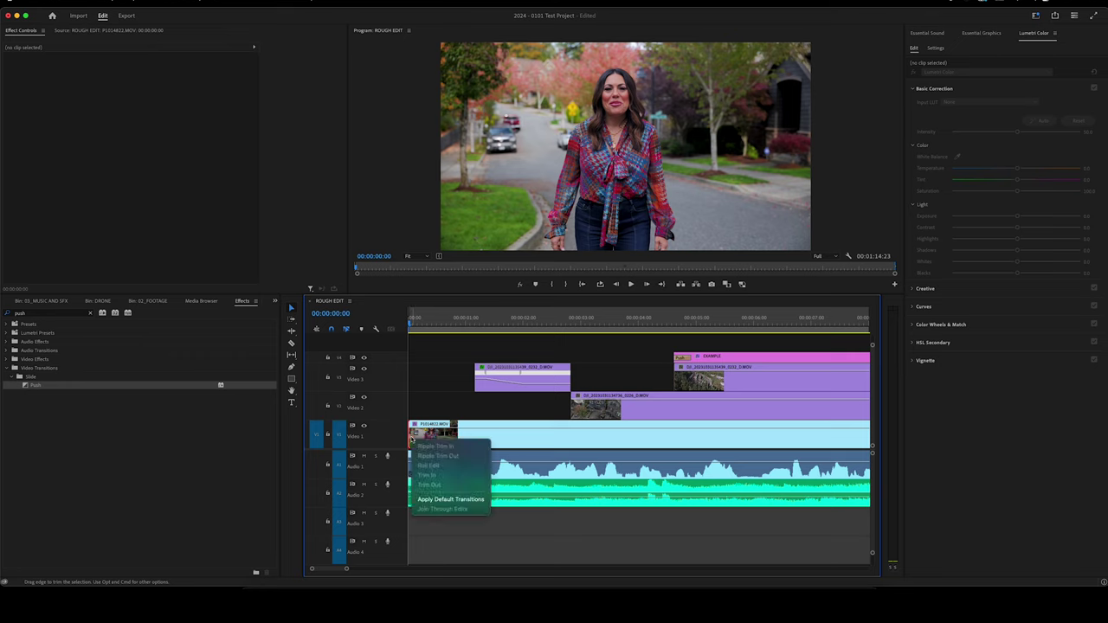
pyautogui.click(443, 498)
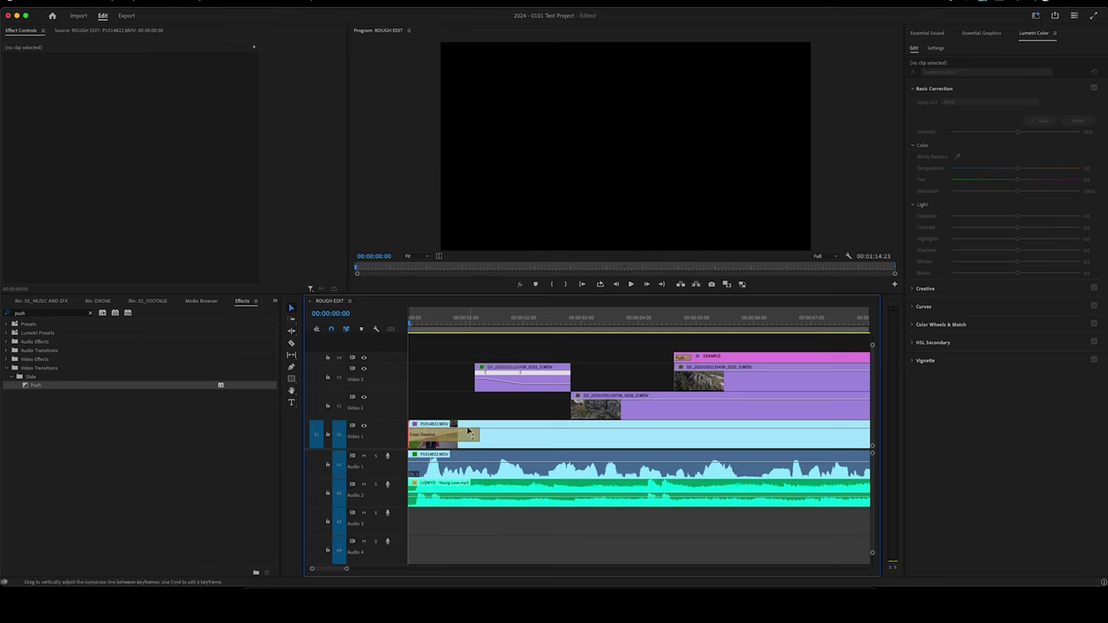
pyautogui.press('space')
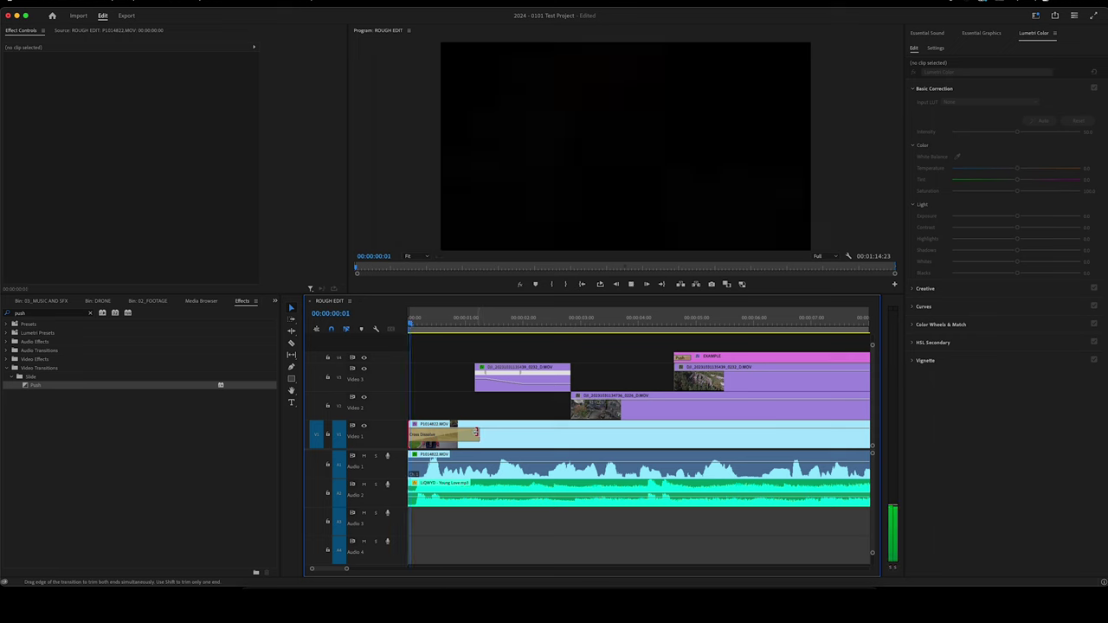
# - Shorten the opening Cross Dissolve to 7 frames and replay the sequence from its start
pyautogui.click(475, 439)
pyautogui.moveTo(475, 440); pyautogui.dragTo(477, 443)
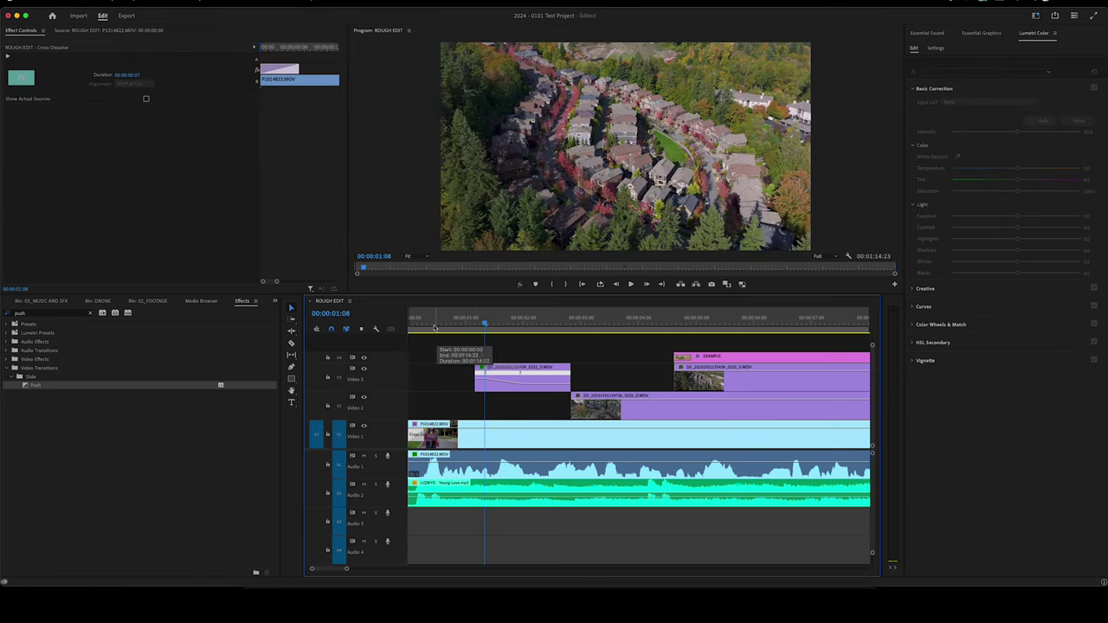
pyautogui.press('Home')
pyautogui.press('space')
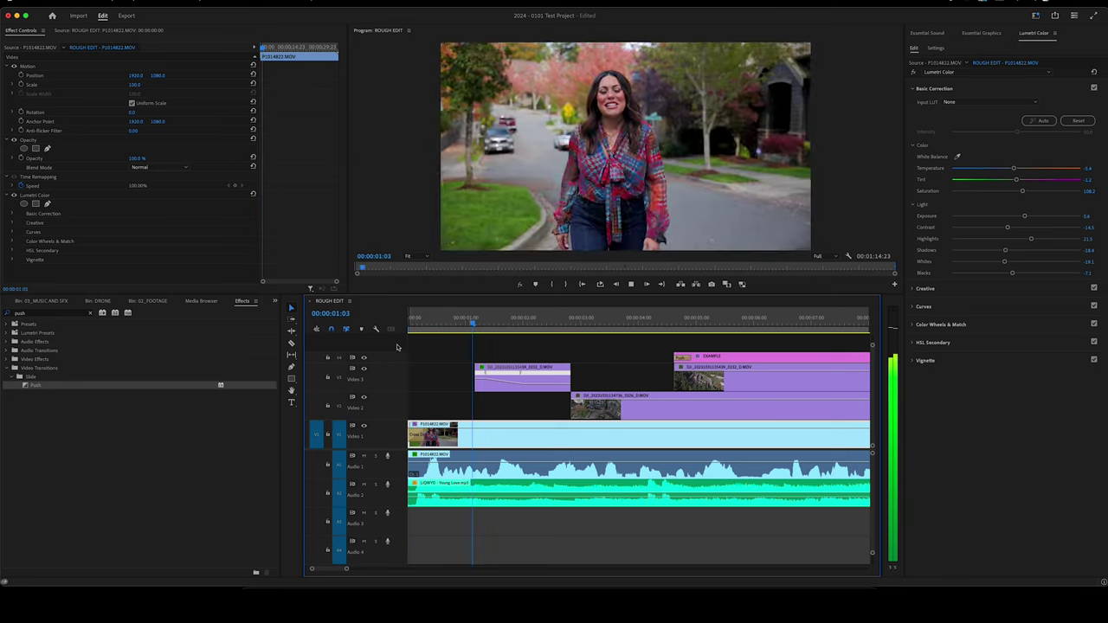
pyautogui.press('space')
pyautogui.click(422, 437)
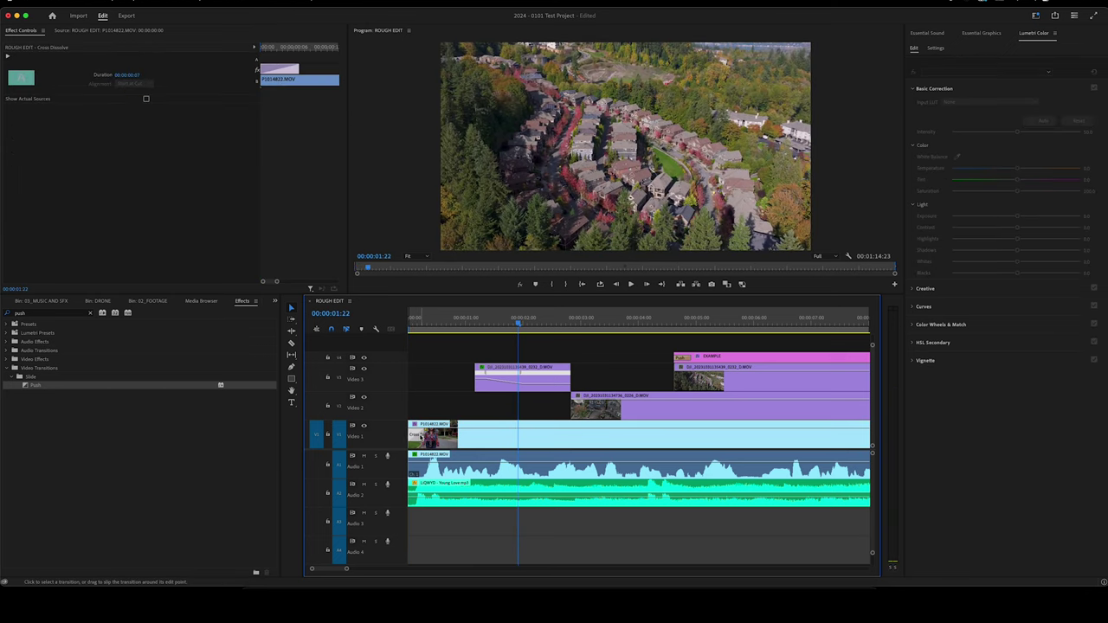
# - Move the first drone clip from Video 3 down to Video 2, directly before the next drone clip
pyautogui.click(470, 392)
pyautogui.scroll(-4, 470, 392)
pyautogui.scroll(1, 470, 393)
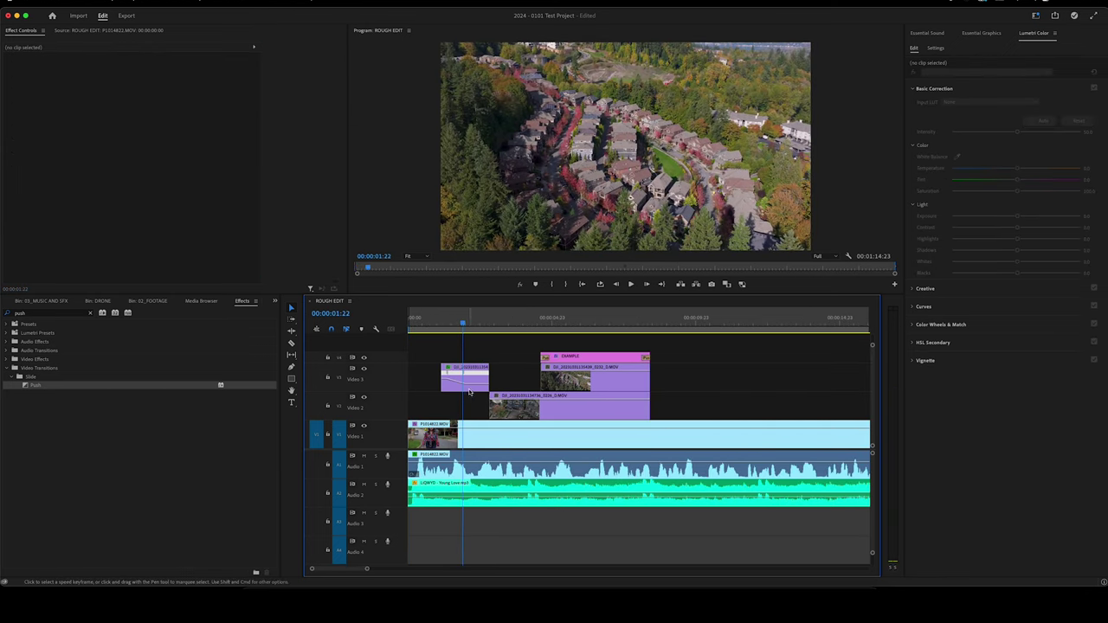
pyautogui.moveTo(470, 392); pyautogui.dragTo(470, 421)
# - Search the effects for "dip to", apply Dip to Black at the cut between the two Video 2 drone clips, and play it back
pyautogui.click(74, 317)
pyautogui.write('dip to')
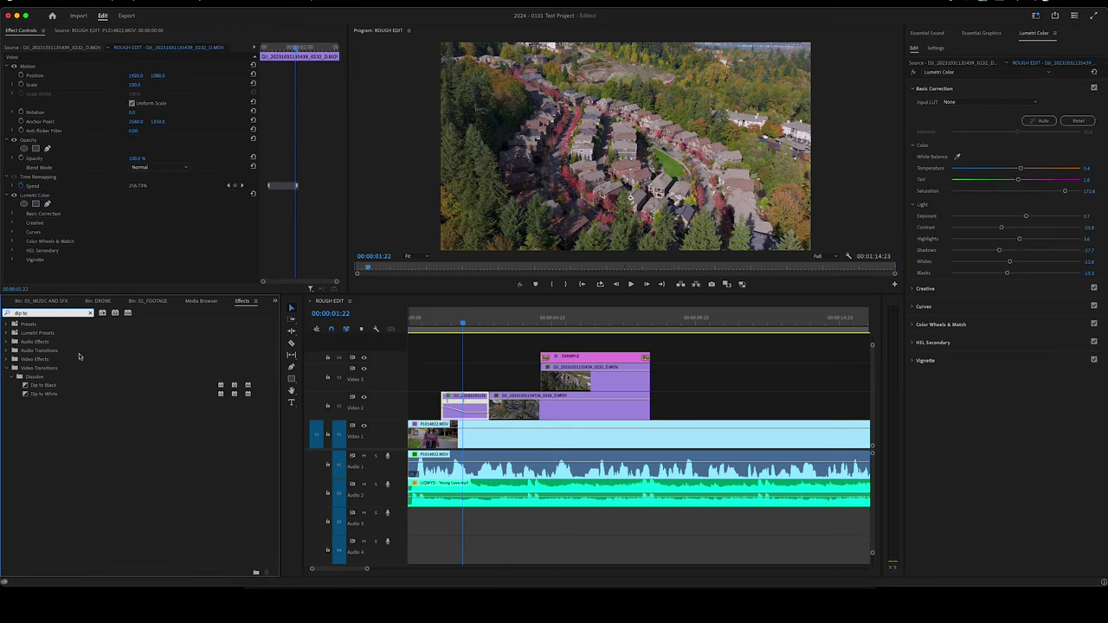
pyautogui.moveTo(53, 389); pyautogui.dragTo(467, 400)
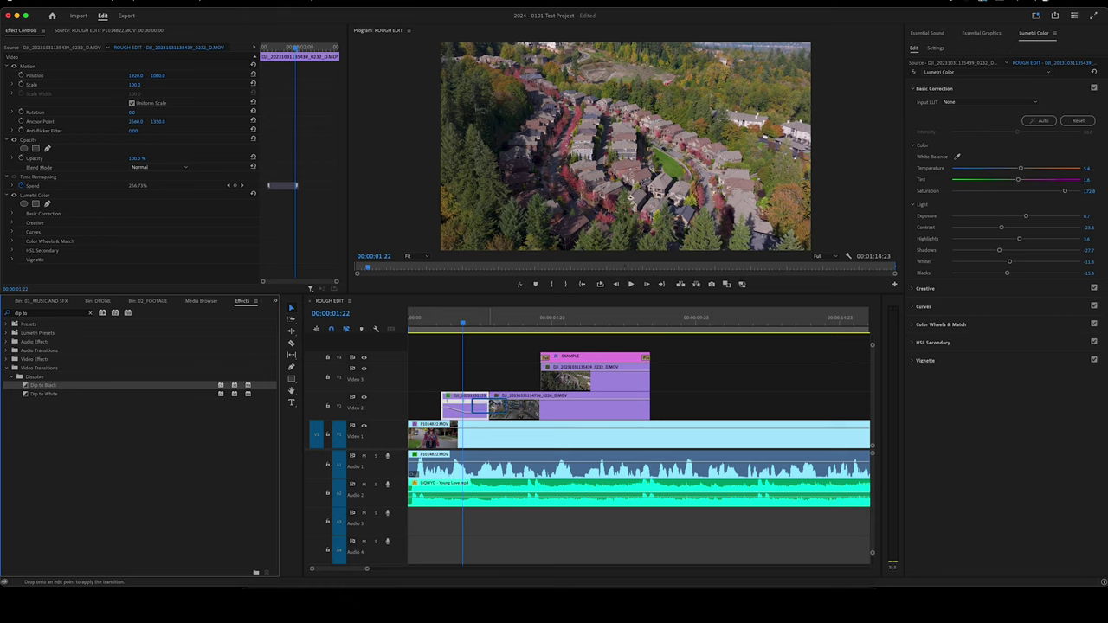
pyautogui.moveTo(476, 406)
pyautogui.mouseDown()
pyautogui.moveTo(495, 399)
pyautogui.moveTo(490, 409)
pyautogui.mouseUp()
pyautogui.moveTo(491, 409); pyautogui.dragTo(490, 407)
pyautogui.click(454, 322)
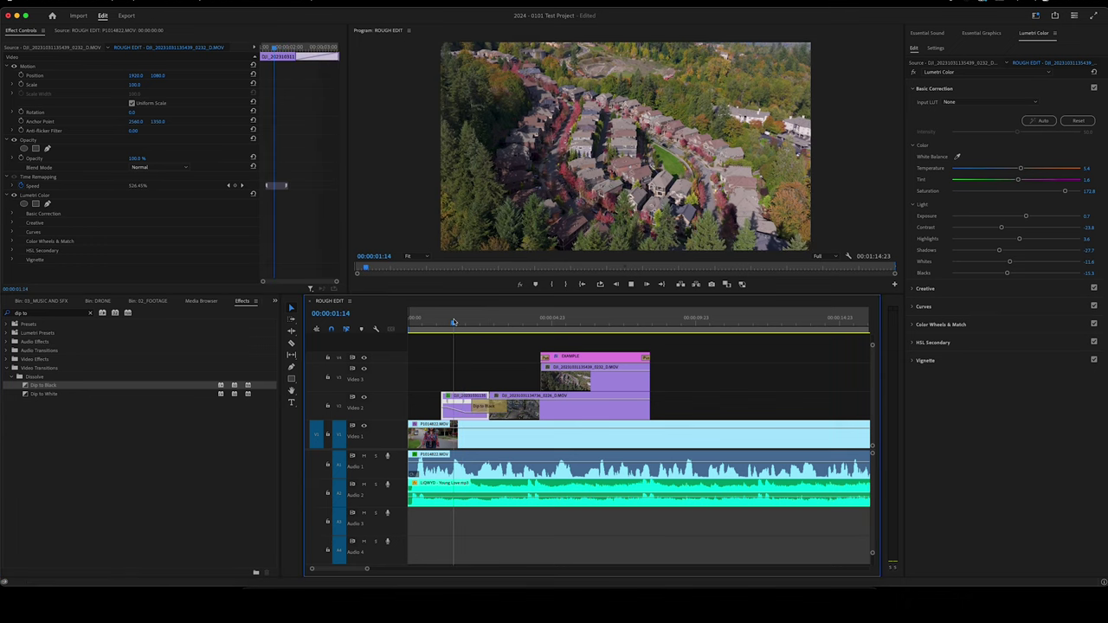
pyautogui.press('space')
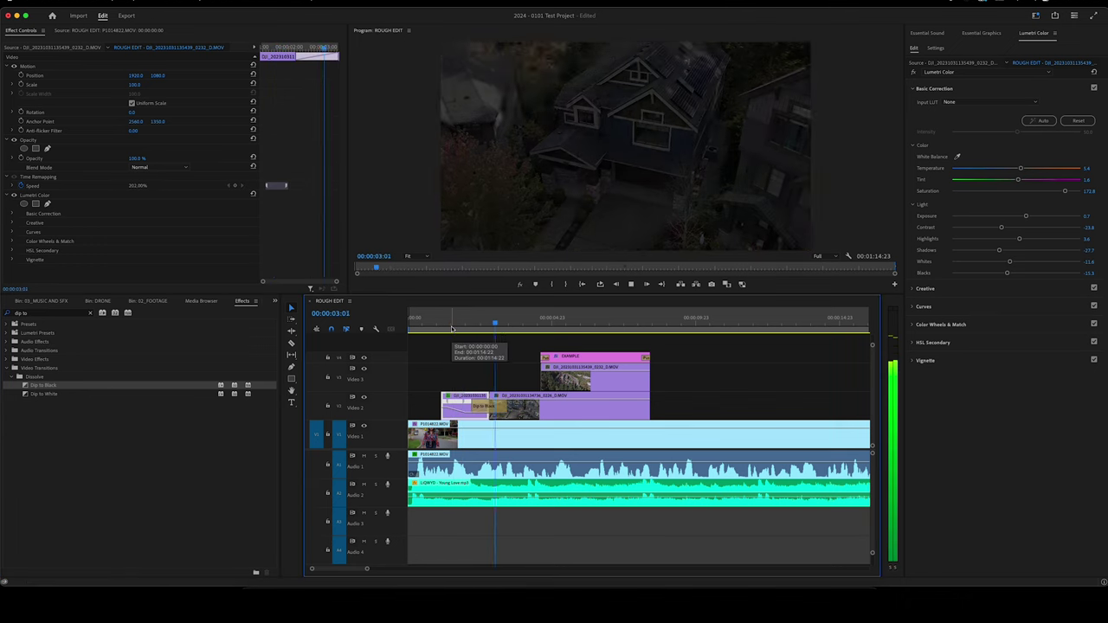
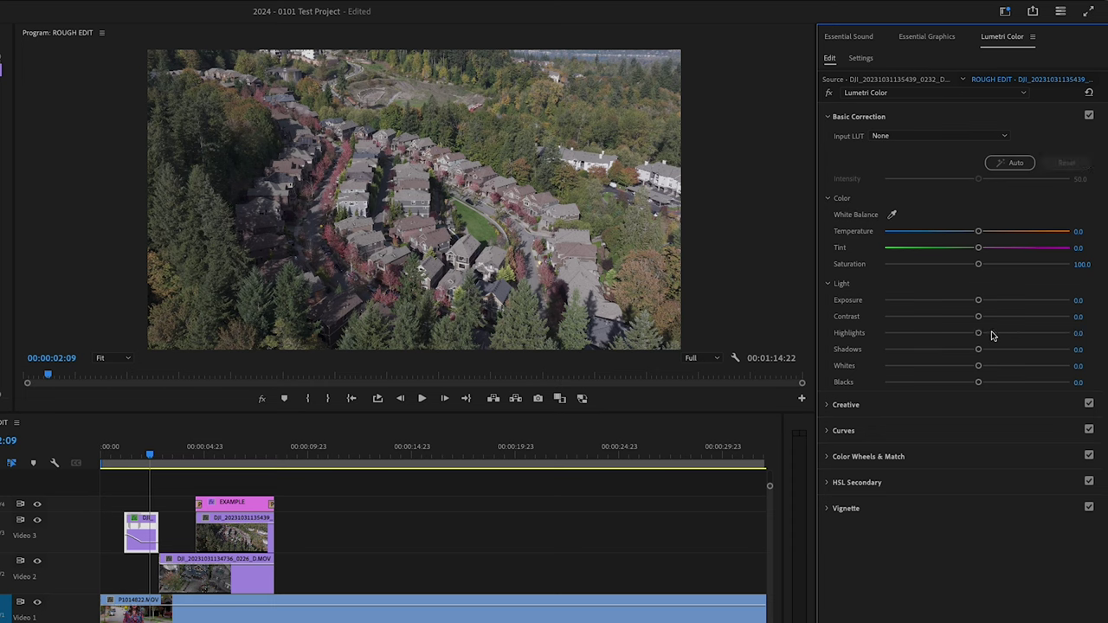
# - Try out the Shadows, Whites and Blacks adjustments in Lumetri Basic Correction on the first drone clip
pyautogui.moveTo(978, 351); pyautogui.dragTo(896, 349)
pyautogui.doubleClick(978, 349)
pyautogui.moveTo(978, 365)
pyautogui.mouseDown()
pyautogui.moveTo(1064, 365)
pyautogui.moveTo(972, 383)
pyautogui.moveTo(871, 381)
pyautogui.moveTo(981, 381)
pyautogui.mouseUp()
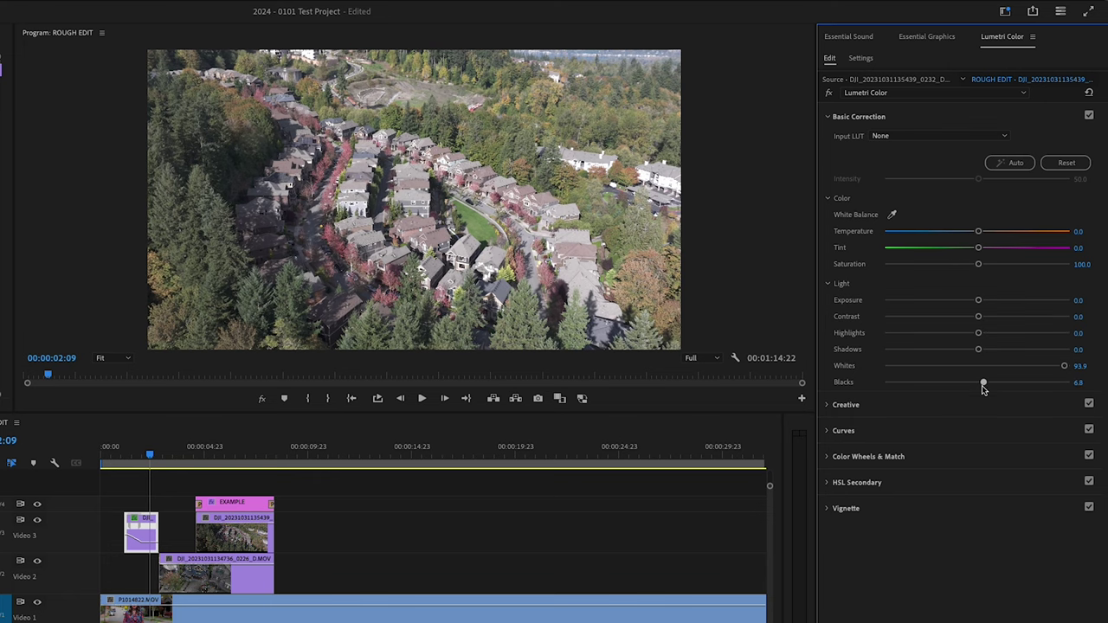
pyautogui.click(979, 367)
pyautogui.doubleClick(979, 366)
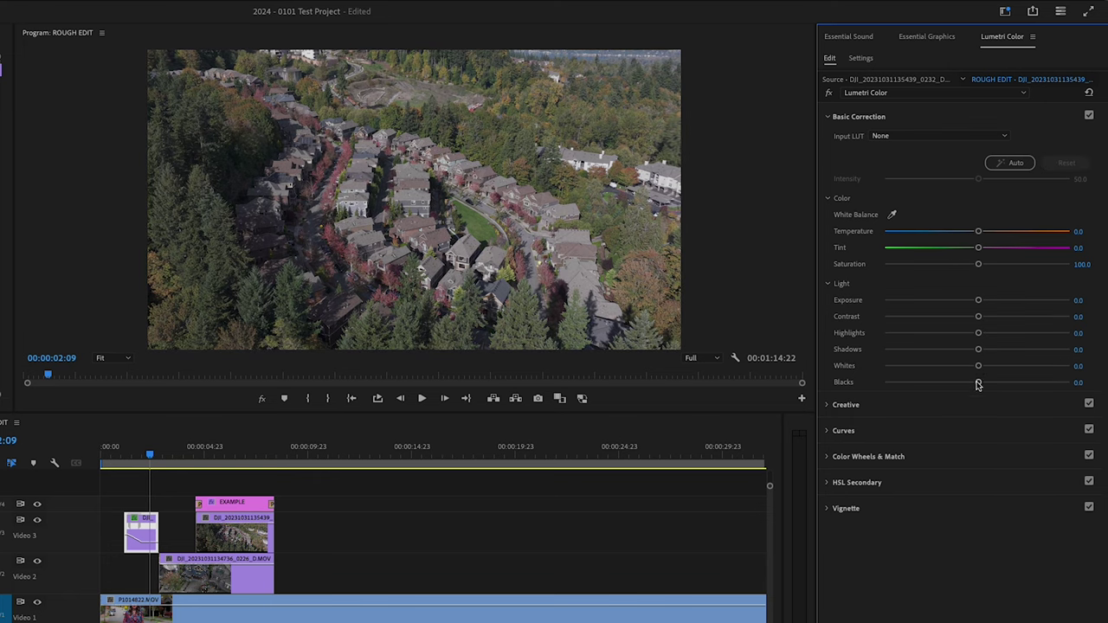
pyautogui.moveTo(979, 384); pyautogui.dragTo(963, 352)
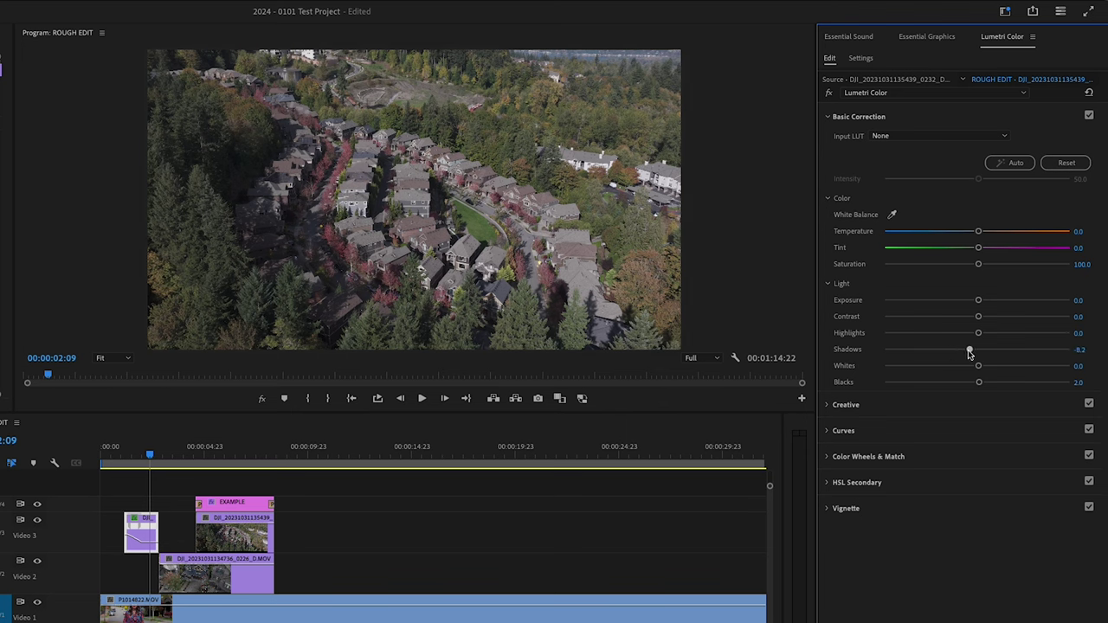
# - Try the creative looks SL CLEAN STRAIGHT LDR, SL IRON NDR and SL GOLD RUSH HDR on the first drone clip
pyautogui.click(875, 407)
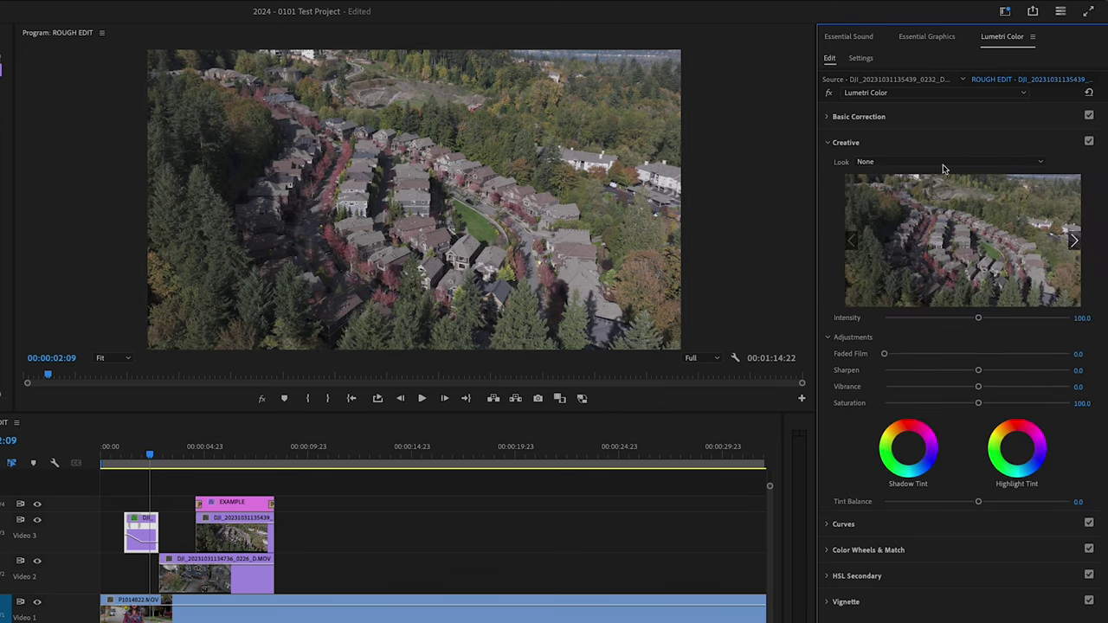
pyautogui.click(893, 165)
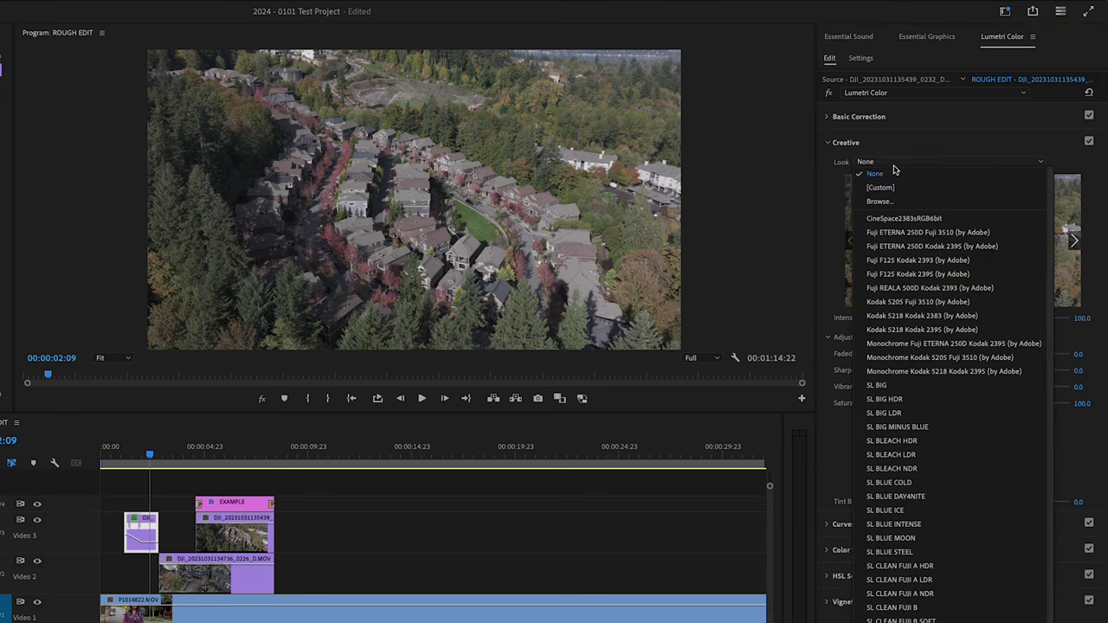
pyautogui.scroll(-3, 896, 558)
pyautogui.click(892, 578)
pyautogui.click(914, 166)
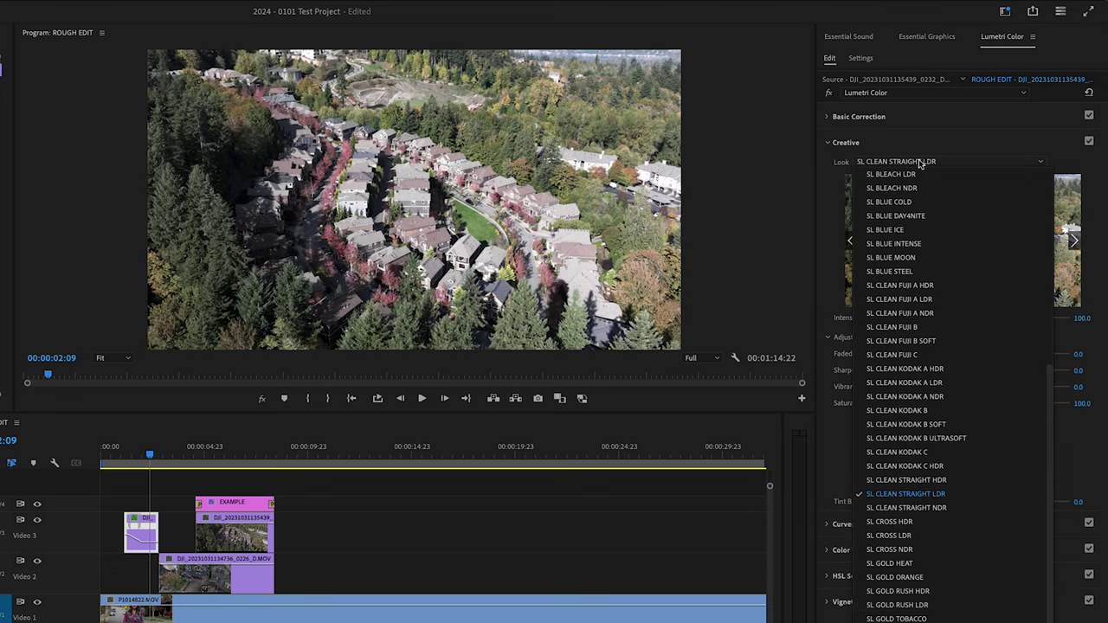
pyautogui.click(933, 348)
pyautogui.click(913, 166)
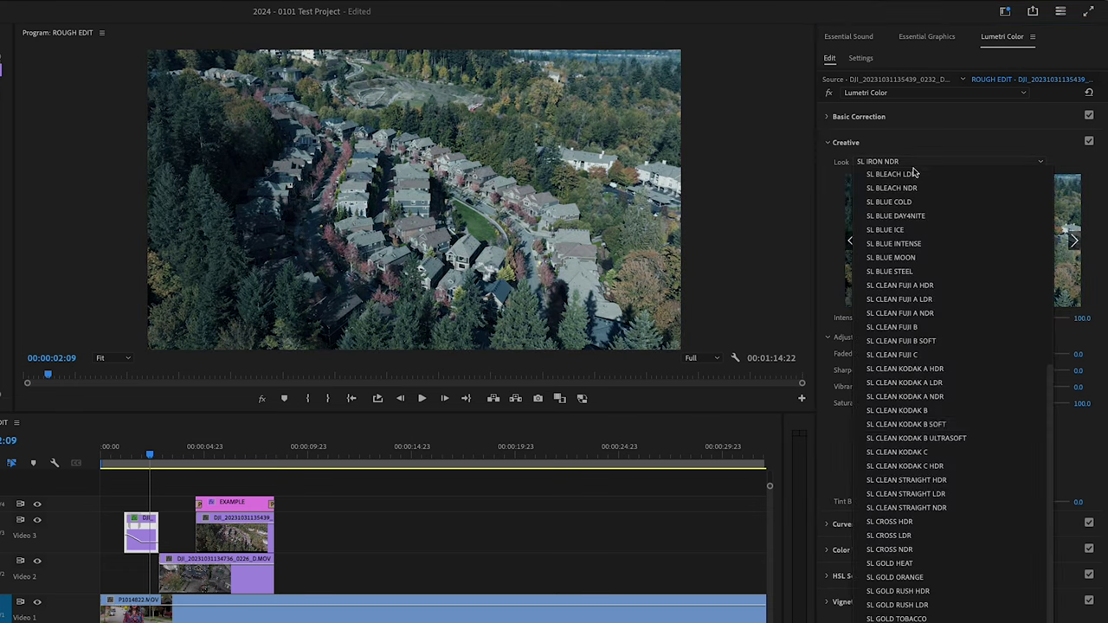
pyautogui.click(888, 605)
pyautogui.click(913, 165)
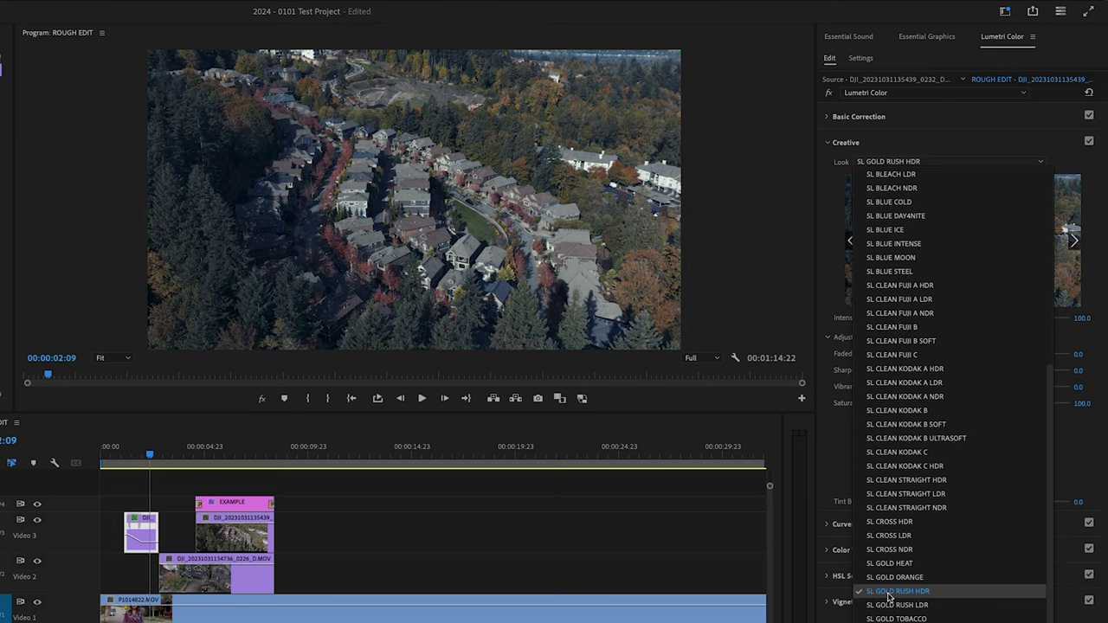
pyautogui.click(892, 591)
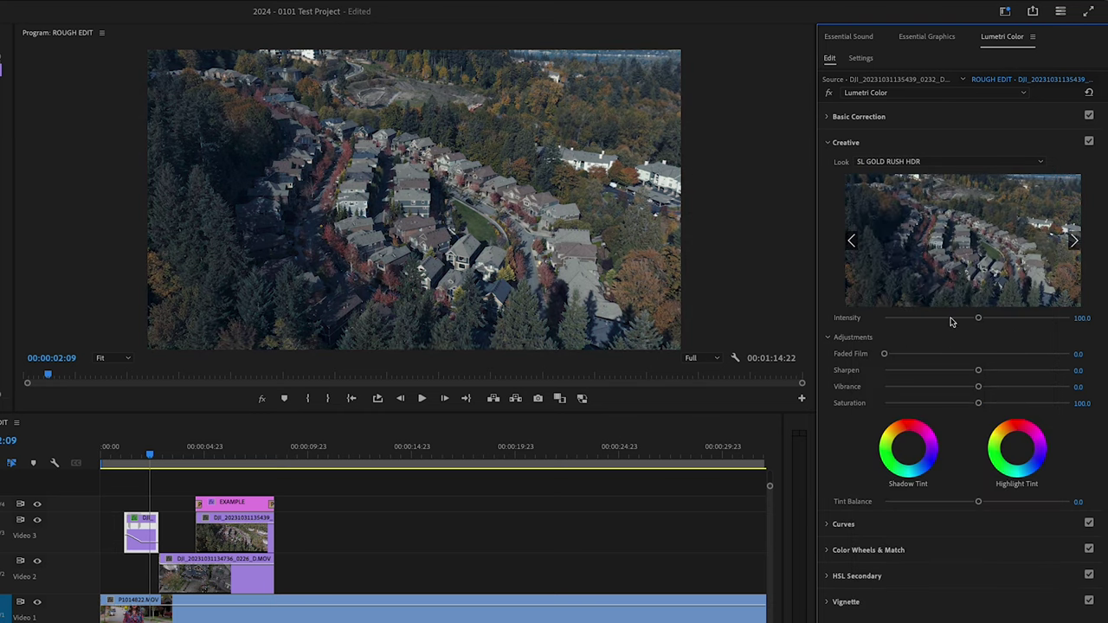
# - Reduce the creative look's intensity to 0 and reset the look to None
pyautogui.moveTo(970, 322); pyautogui.dragTo(853, 323)
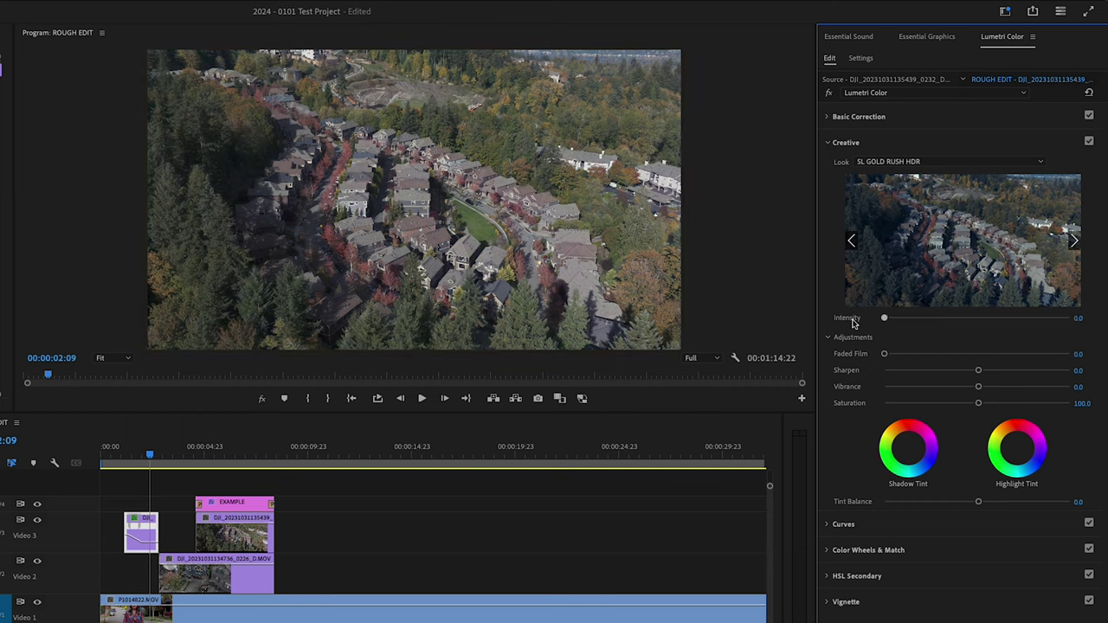
pyautogui.click(901, 162)
pyautogui.click(862, 370)
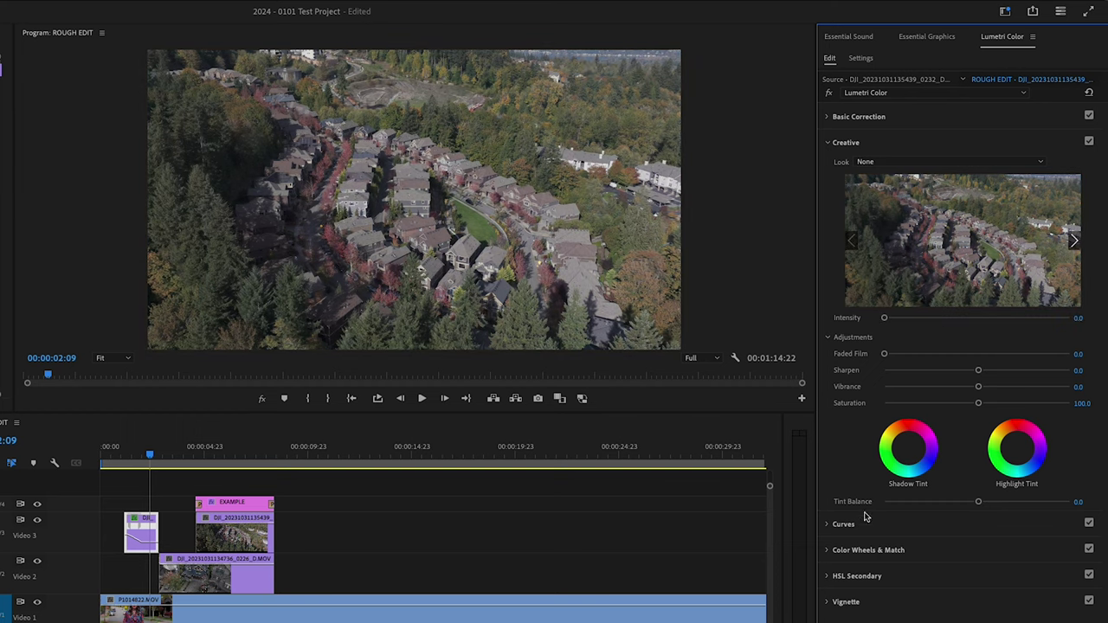
# - Try adjusting the Vignette Amount on the first drone clip
pyautogui.click(848, 604)
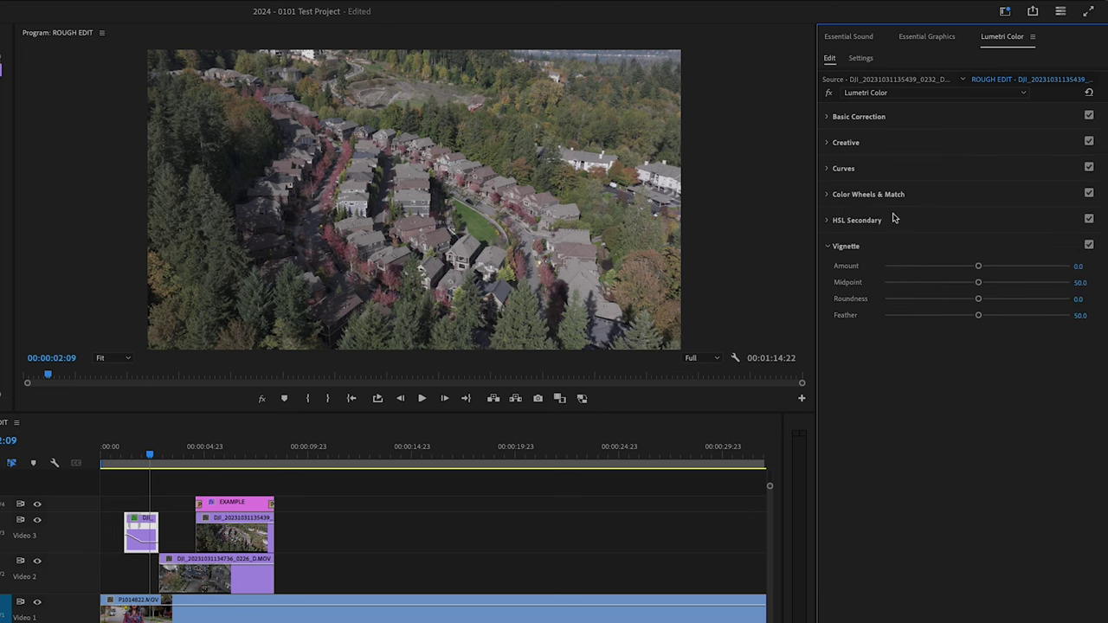
pyautogui.moveTo(978, 268)
pyautogui.mouseDown()
pyautogui.moveTo(906, 270)
pyautogui.moveTo(980, 277)
pyautogui.moveTo(885, 274)
pyautogui.moveTo(1058, 275)
pyautogui.moveTo(885, 272)
pyautogui.moveTo(977, 277)
pyautogui.mouseUp()
# - Apply automatic Basic Correction to the first drone clip and raise its saturation further
pyautogui.click(891, 116)
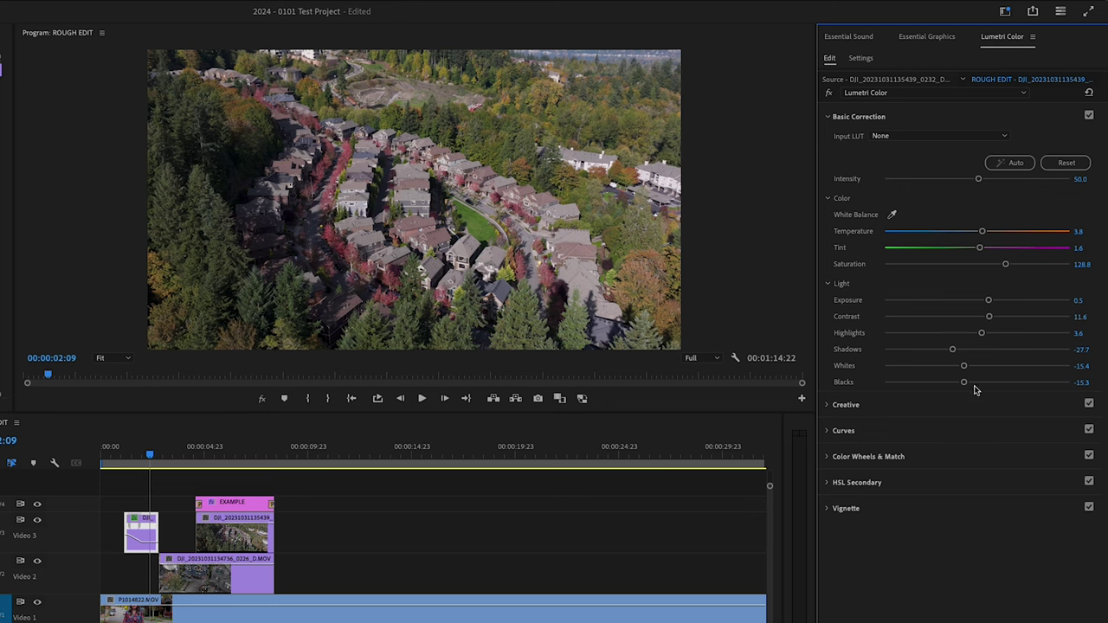
pyautogui.moveTo(1005, 267); pyautogui.dragTo(1018, 264)
# - Place the playhead on the first A-cam clip at 00:00:11:03 and apply automatic Basic Correction to it
pyautogui.moveTo(133, 457); pyautogui.dragTo(324, 464)
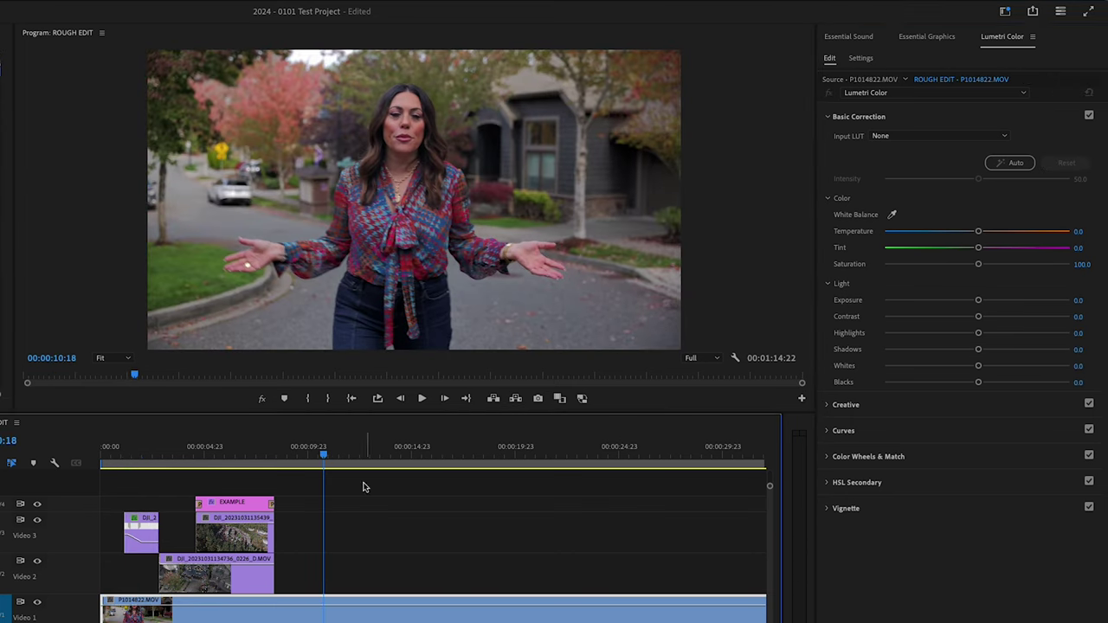
pyautogui.click(333, 456)
pyautogui.click(1010, 163)
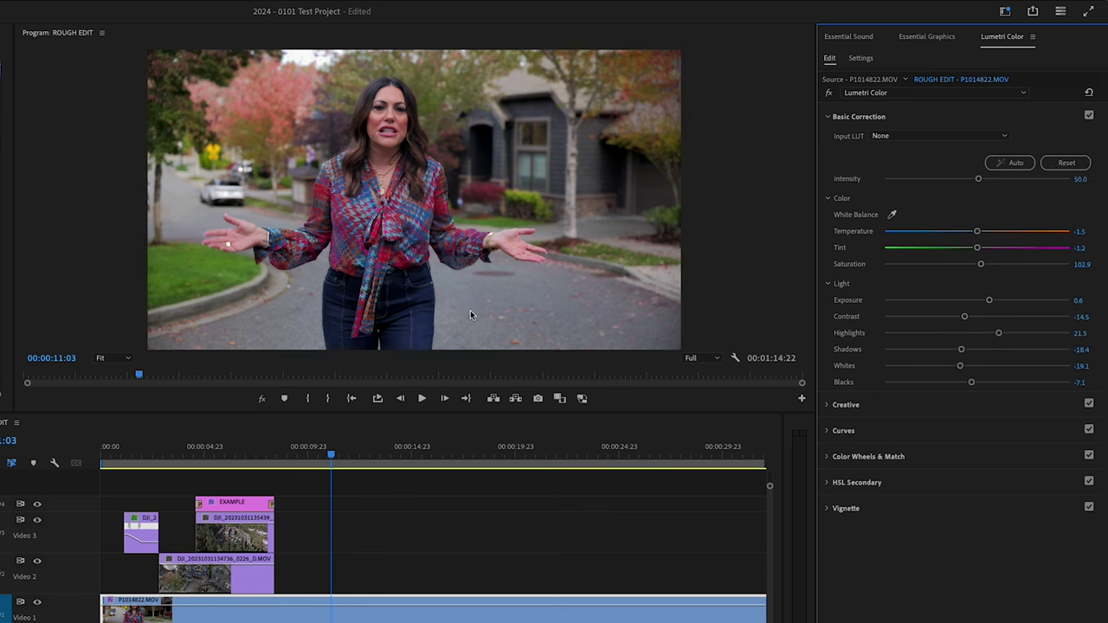
# - Fine-tune the A-cam clip's saturation to 108.2 and temperature to -5.4, and review the graded footage
pyautogui.moveTo(984, 266); pyautogui.dragTo(987, 267)
pyautogui.moveTo(978, 235); pyautogui.dragTo(976, 236)
pyautogui.moveTo(391, 454); pyautogui.dragTo(330, 454)
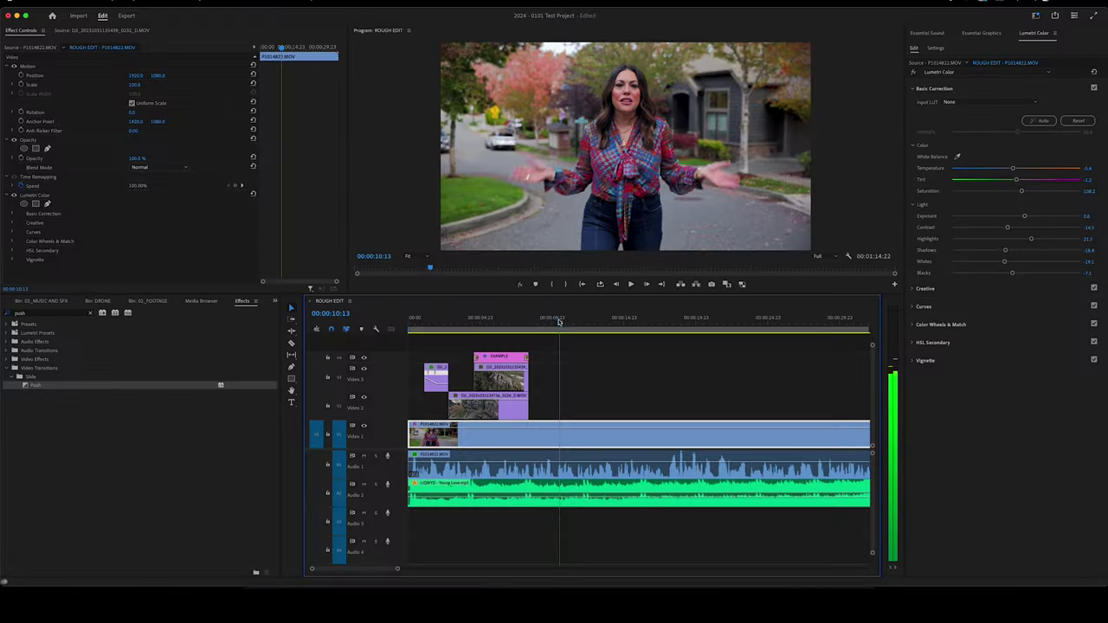
pyautogui.moveTo(559, 321); pyautogui.dragTo(561, 323)
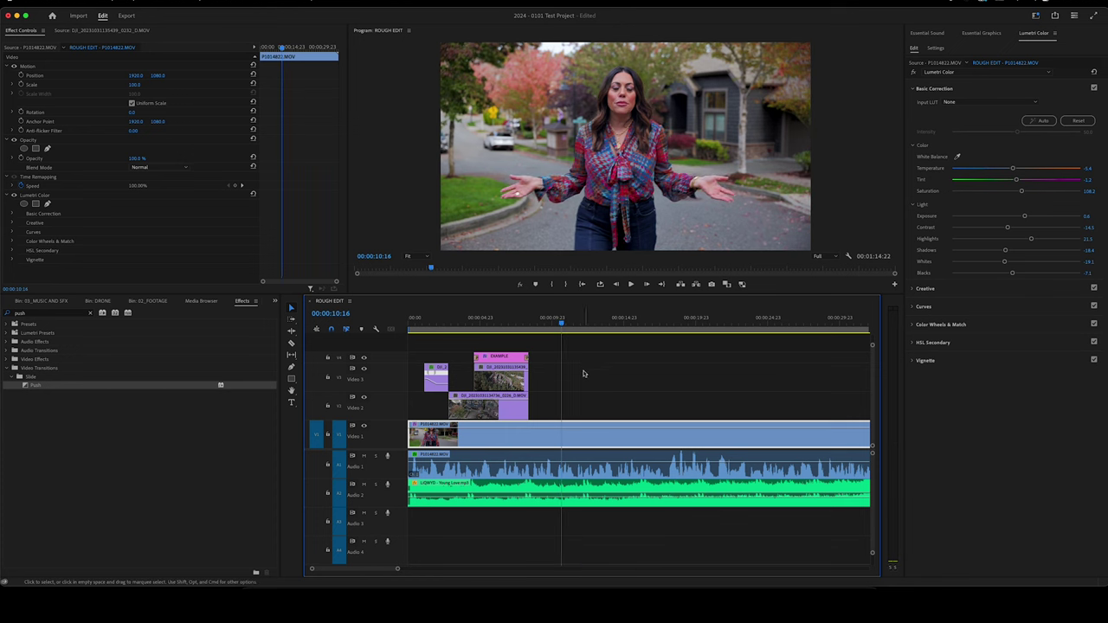
# - Inspect the first A-cam clip's applied effects and select its Lumetri Color effect
pyautogui.doubleClick(516, 437)
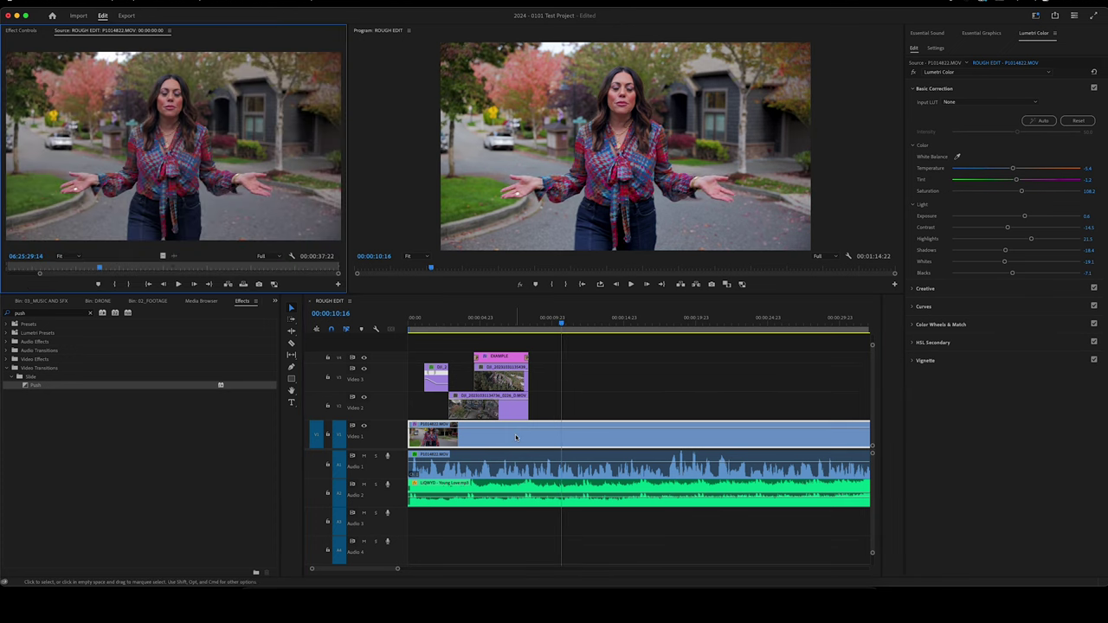
pyautogui.click(22, 30)
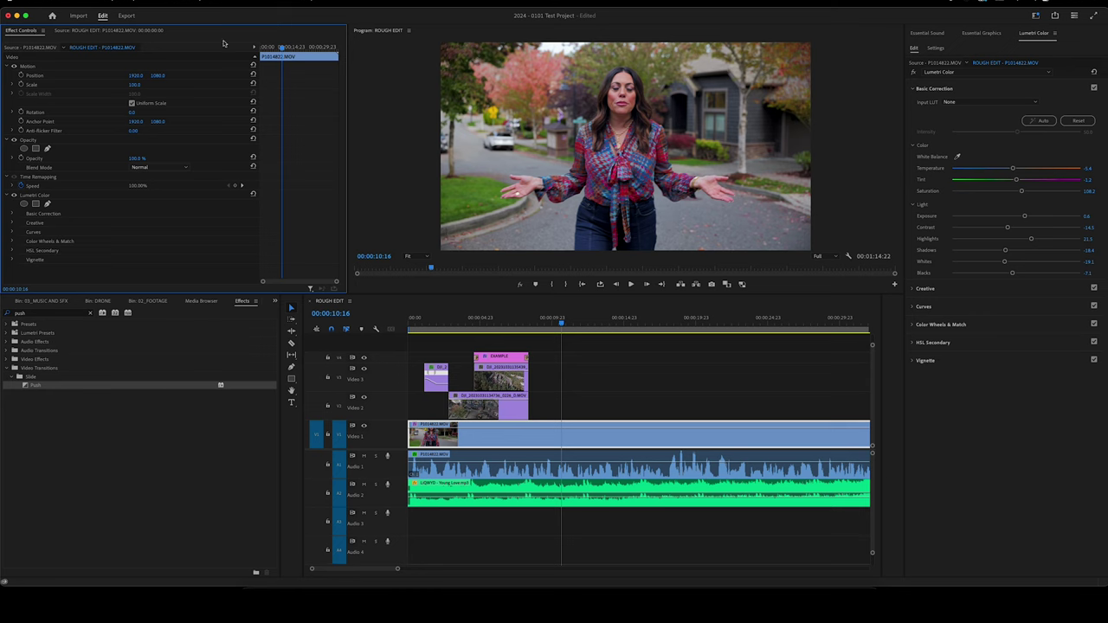
pyautogui.click(277, 2)
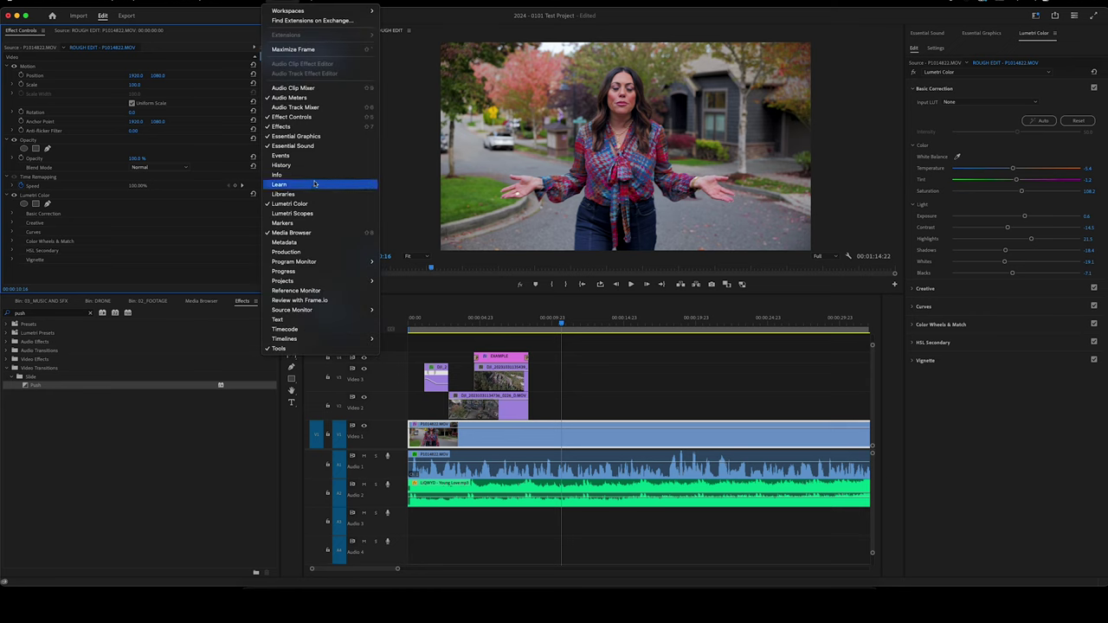
pyautogui.click(200, 491)
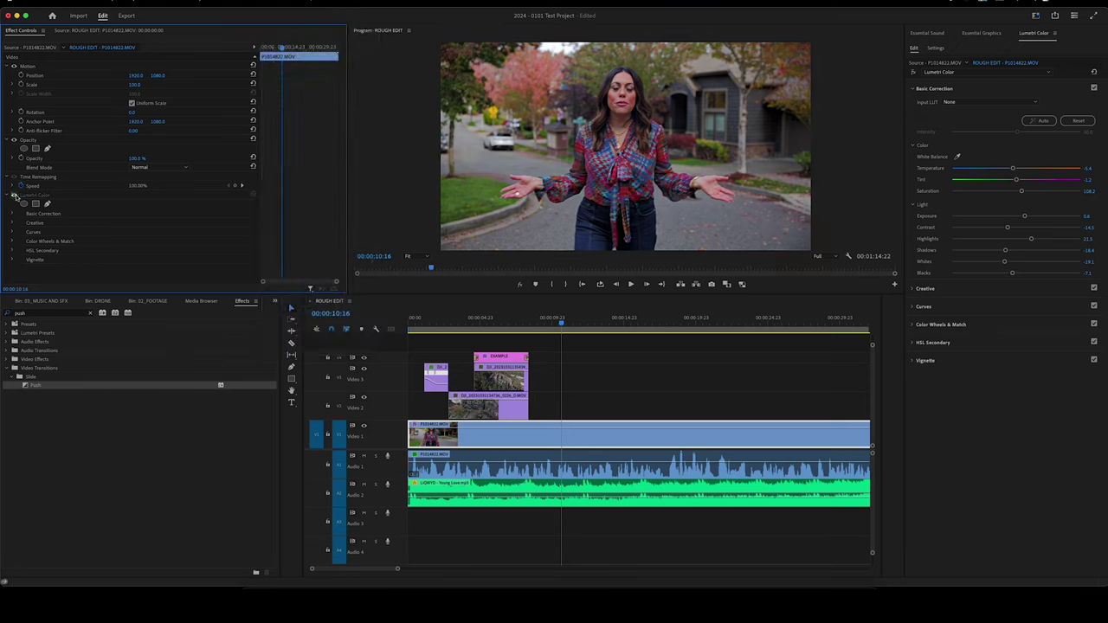
pyautogui.click(45, 197)
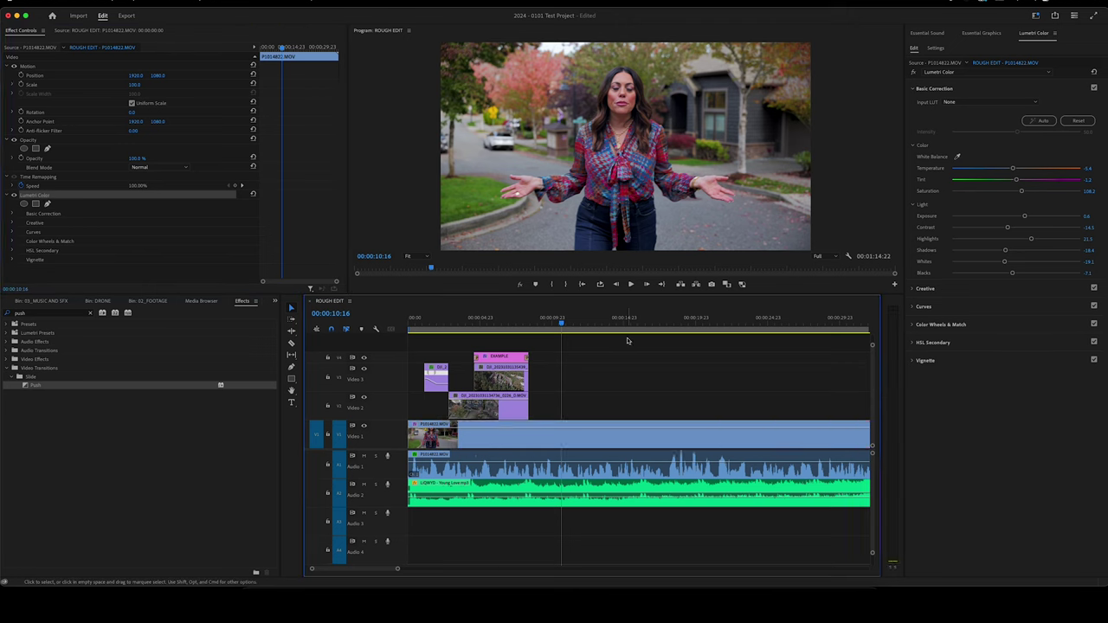
# - Check the second A-cam clip around 00:00:57:02, and play the sequence from its start
pyautogui.press('-')
pyautogui.press('-')
pyautogui.moveTo(561, 320); pyautogui.dragTo(614, 319)
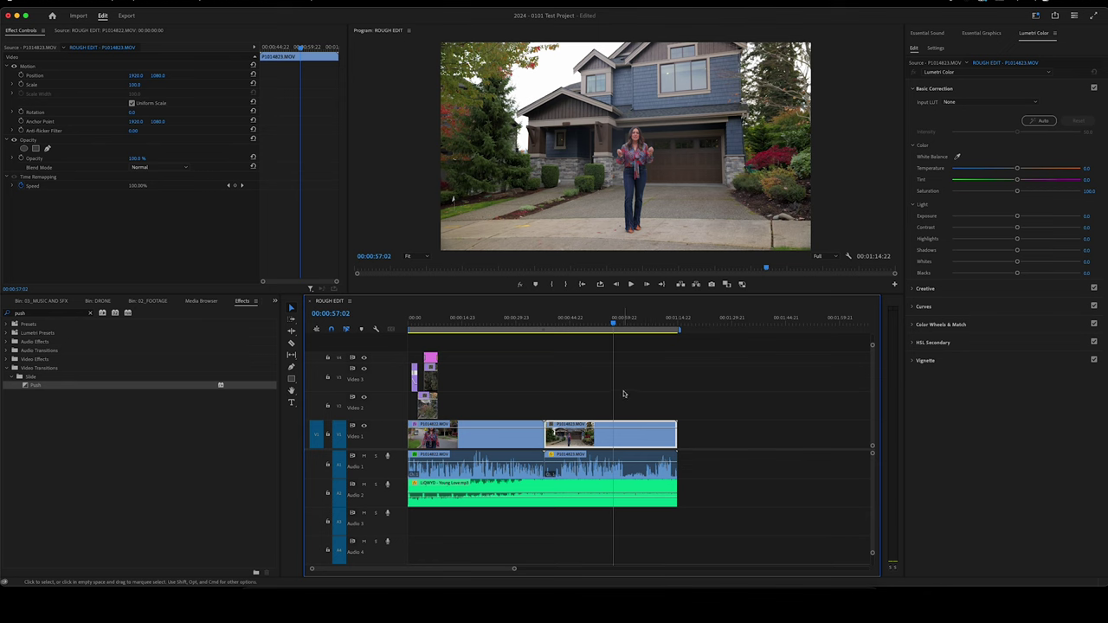
pyautogui.press('Home')
pyautogui.press('space')
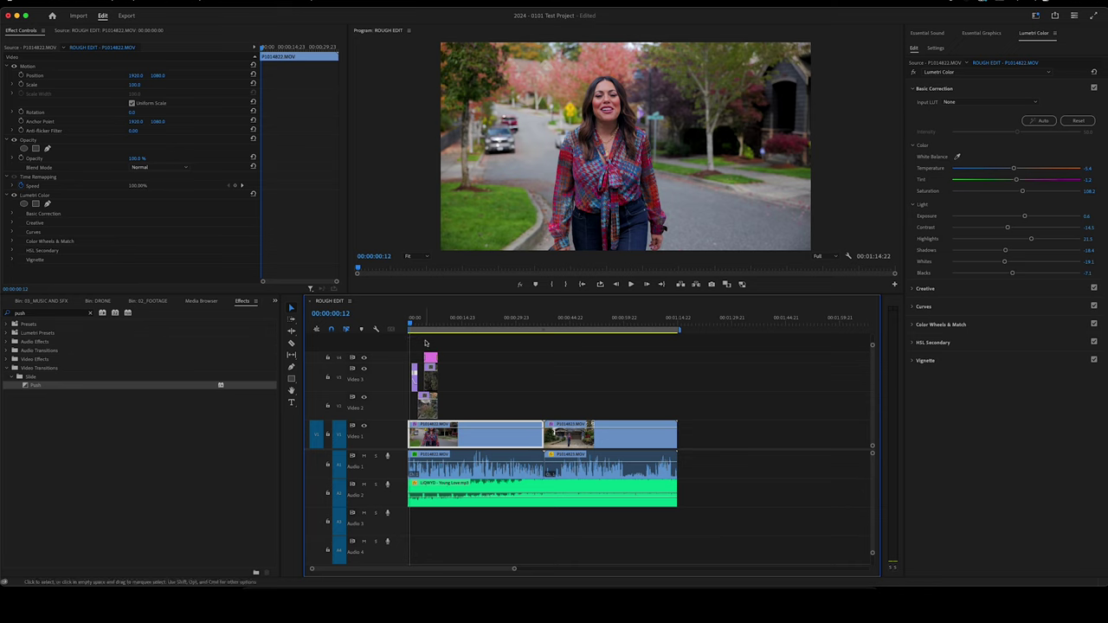
# - Mark the sequence's Out point at 00:01:14:22 and its In point at 00:00:00:00
pyautogui.moveTo(452, 330); pyautogui.dragTo(551, 337)
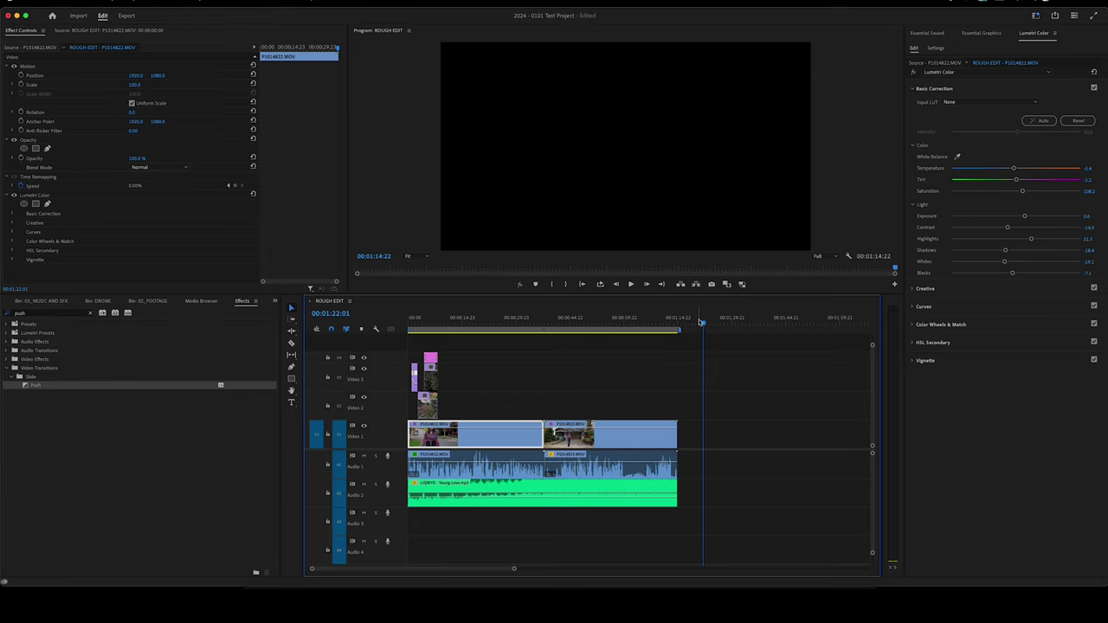
pyautogui.press('Up')
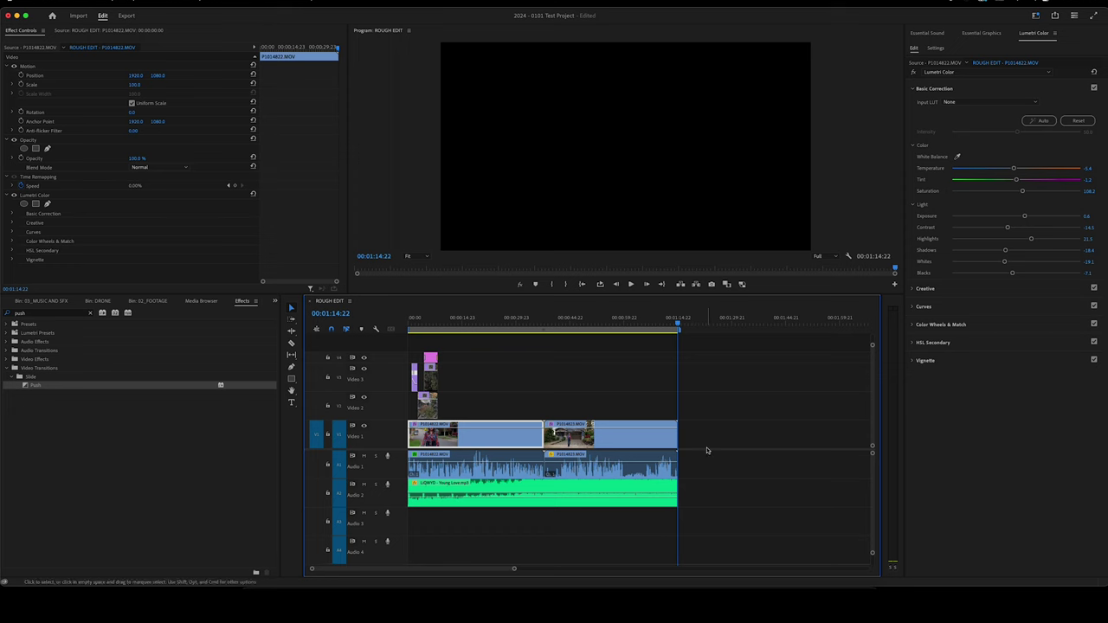
pyautogui.press('super+a')
pyautogui.moveTo(514, 326); pyautogui.dragTo(375, 330)
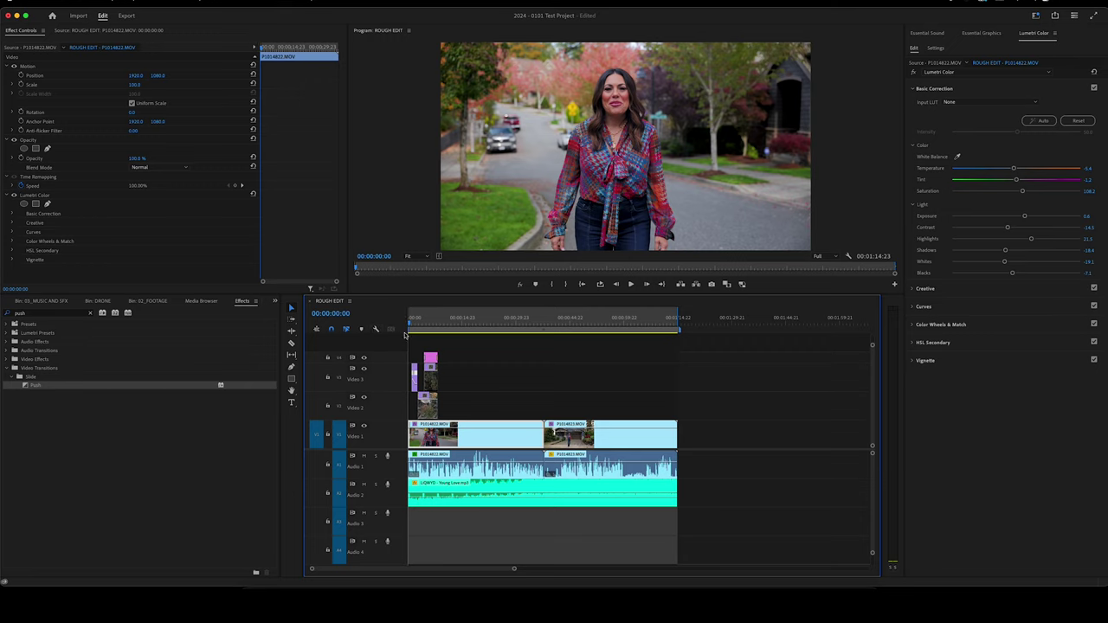
pyautogui.moveTo(658, 326); pyautogui.dragTo(594, 330)
pyautogui.press('Home')
# - Open the media export settings for the sequence and name the file "2024 - 0101 Test Project Rough Edit"
pyautogui.click(73, 7)
pyautogui.moveTo(129, 261)
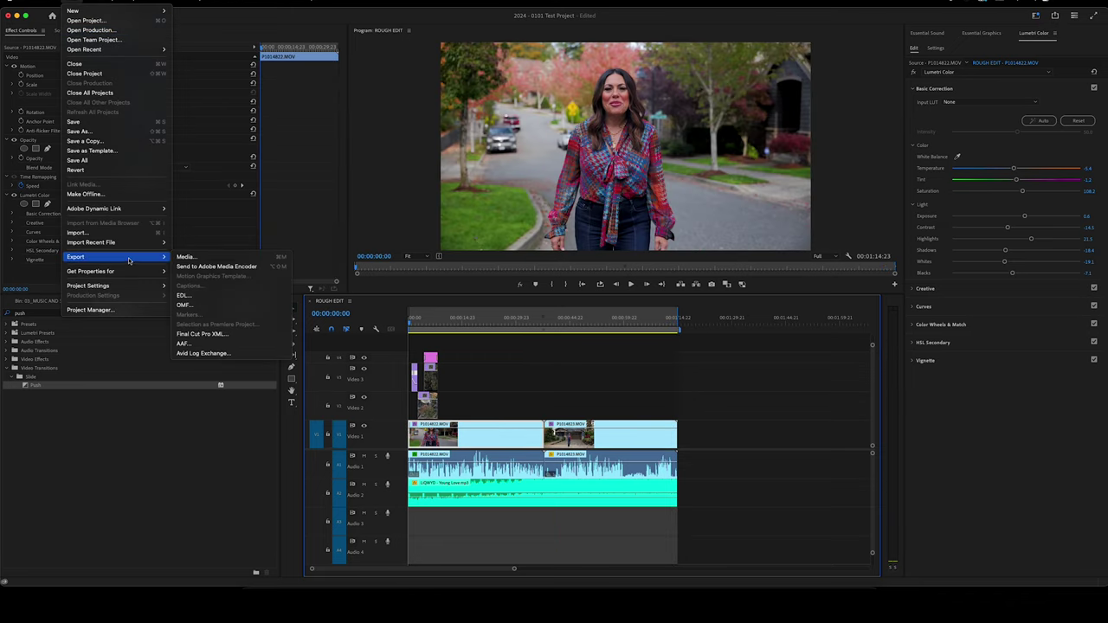
pyautogui.click(196, 259)
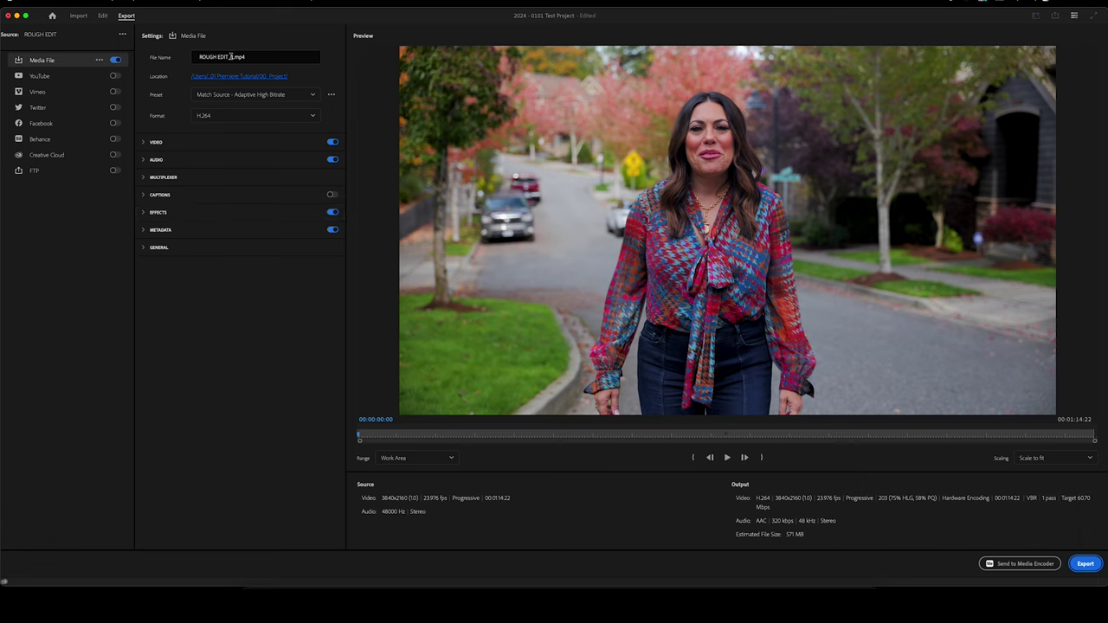
pyautogui.moveTo(234, 56); pyautogui.dragTo(141, 54)
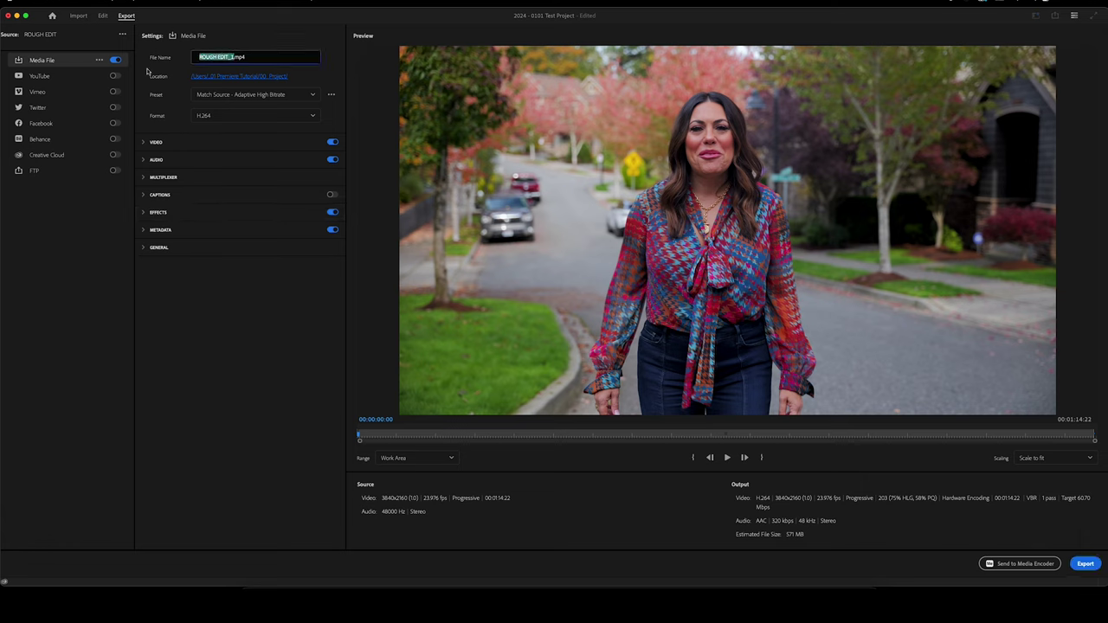
pyautogui.write('2024 - 0101 Test Project Rough Edit')
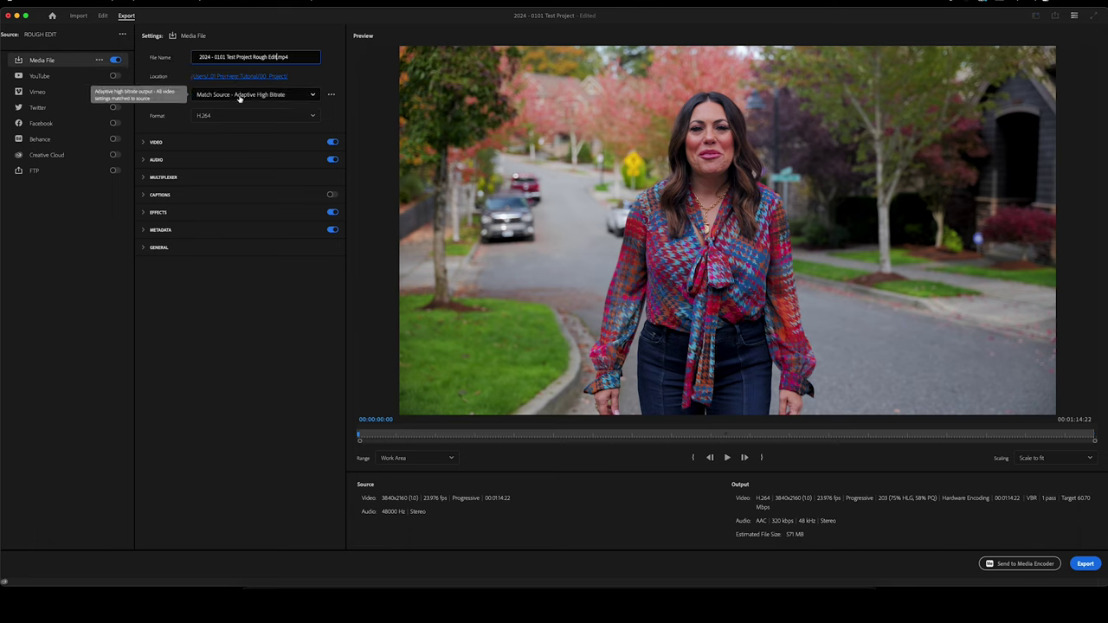
# - Review the export preset and format choices, and enable Use Maximum Render Quality for the video
pyautogui.click(240, 95)
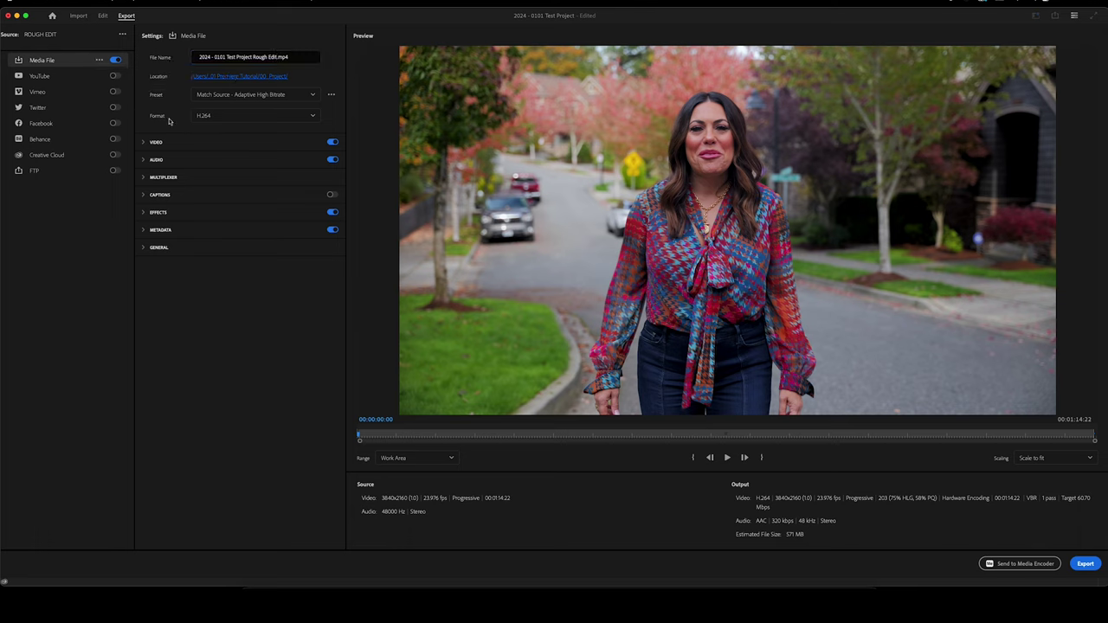
pyautogui.click(203, 116)
pyautogui.click(169, 125)
pyautogui.click(145, 143)
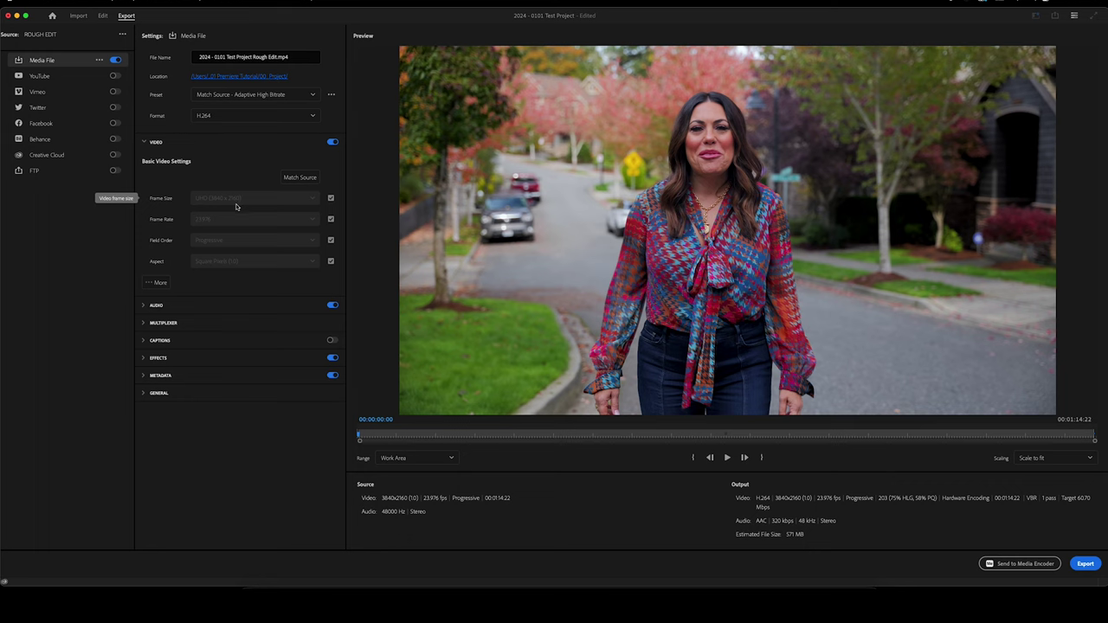
pyautogui.click(157, 283)
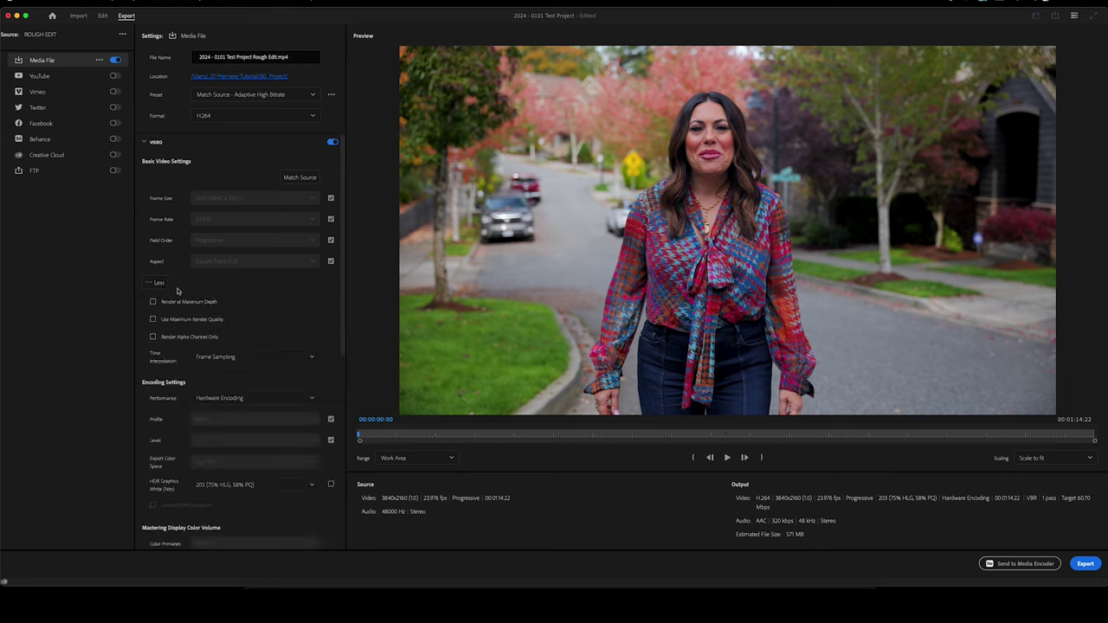
pyautogui.click(152, 319)
# - Set the bitrate encoding to VBR, 2 pass with a target bitrate of 65.3 Mbps
pyautogui.scroll(-2, 329, 335)
pyautogui.scroll(-6, 329, 335)
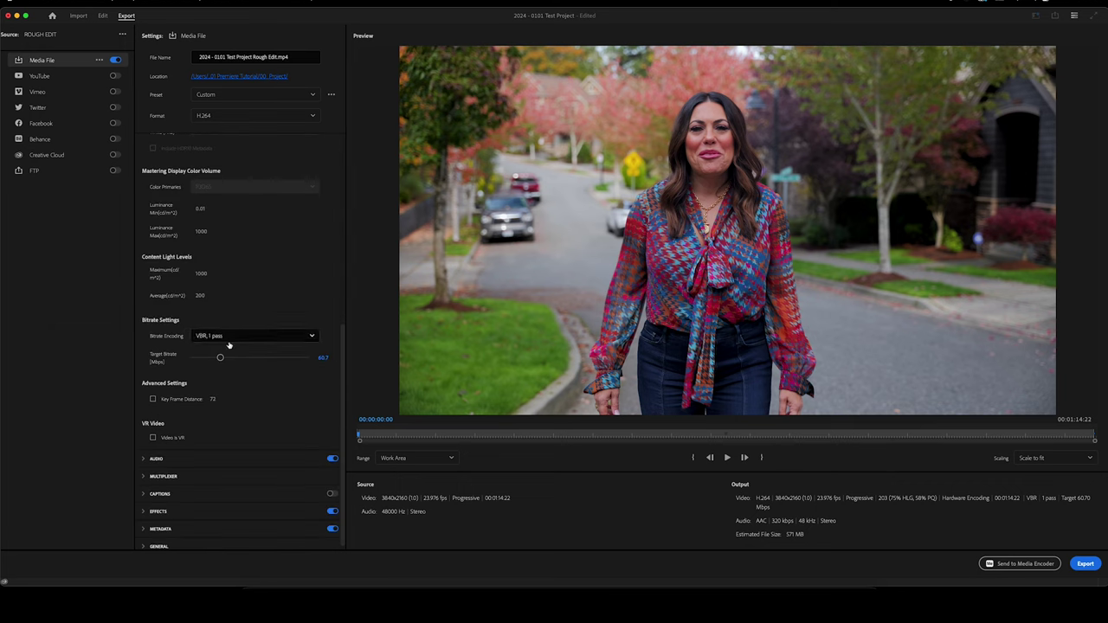
pyautogui.click(213, 338)
pyautogui.click(212, 381)
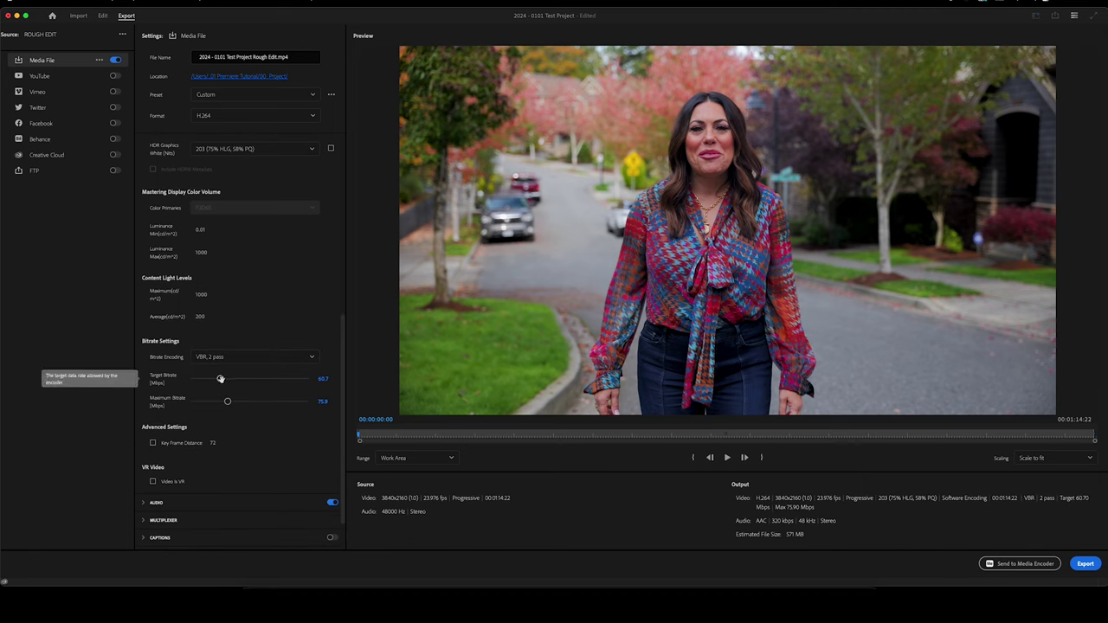
pyautogui.moveTo(220, 379); pyautogui.dragTo(217, 379)
pyautogui.moveTo(218, 380); pyautogui.dragTo(222, 379)
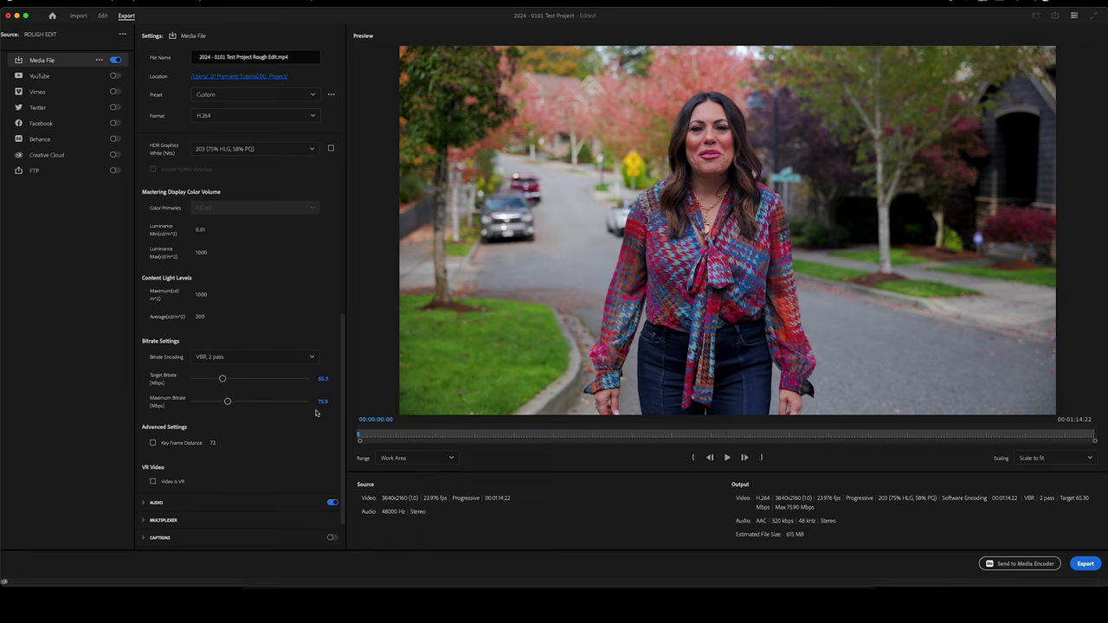
# - Check the audio export settings and set the export range to Source In/Out
pyautogui.scroll(-2, 258, 421)
pyautogui.click(172, 456)
pyautogui.click(164, 160)
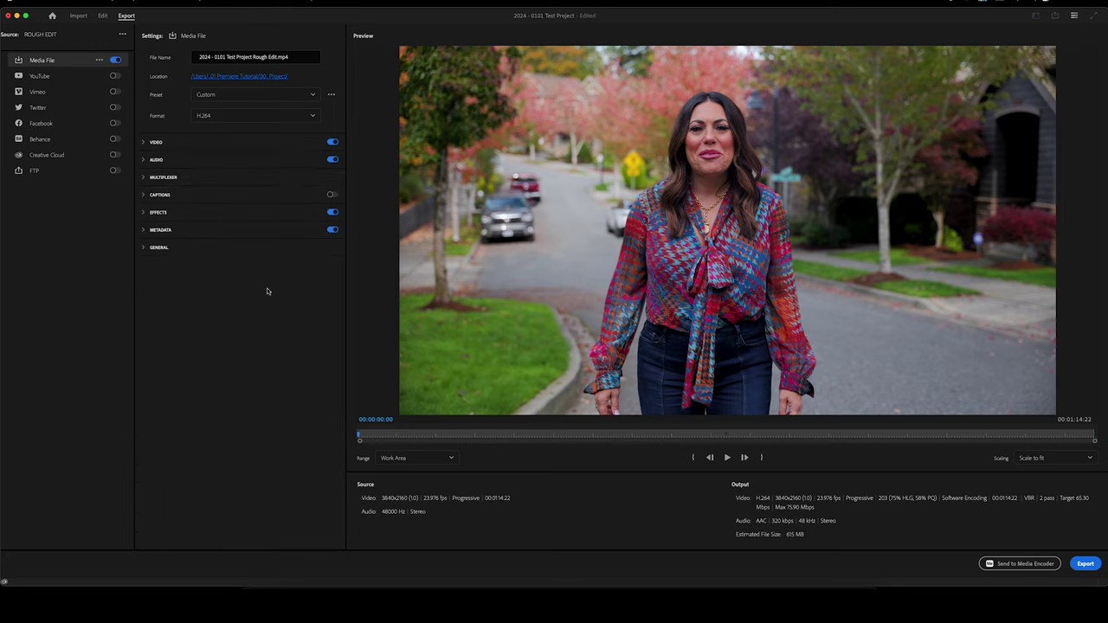
pyautogui.click(394, 459)
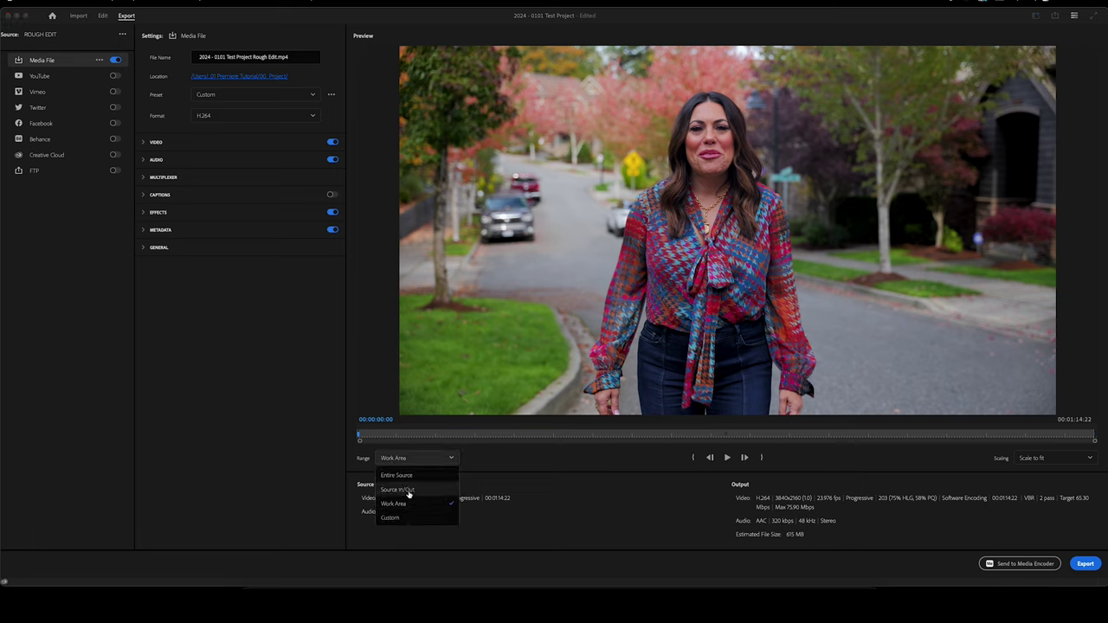
pyautogui.click(410, 491)
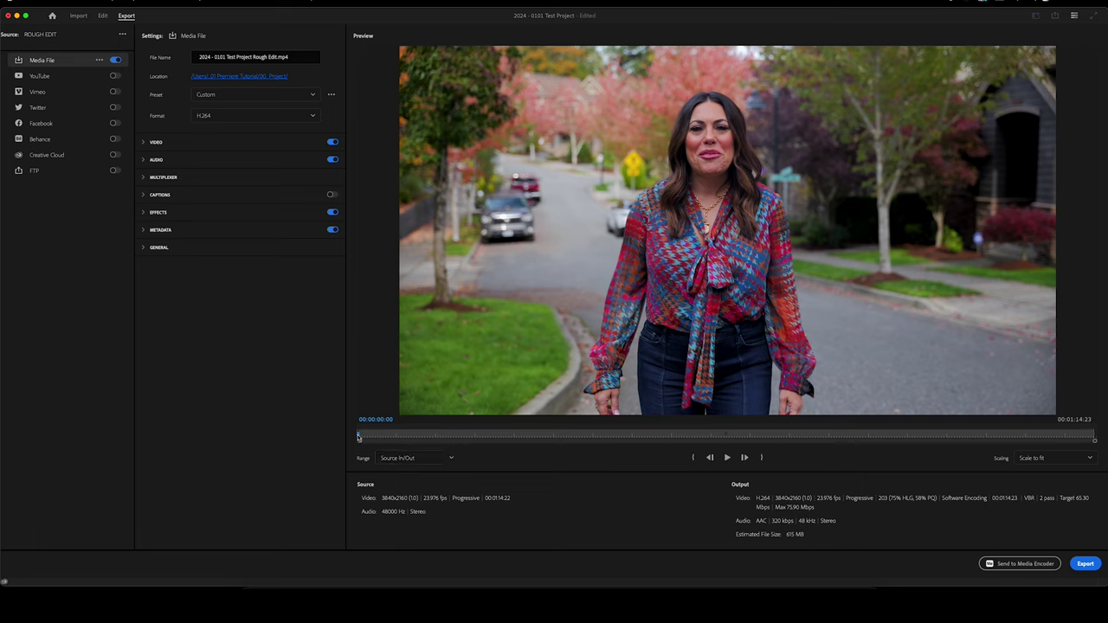